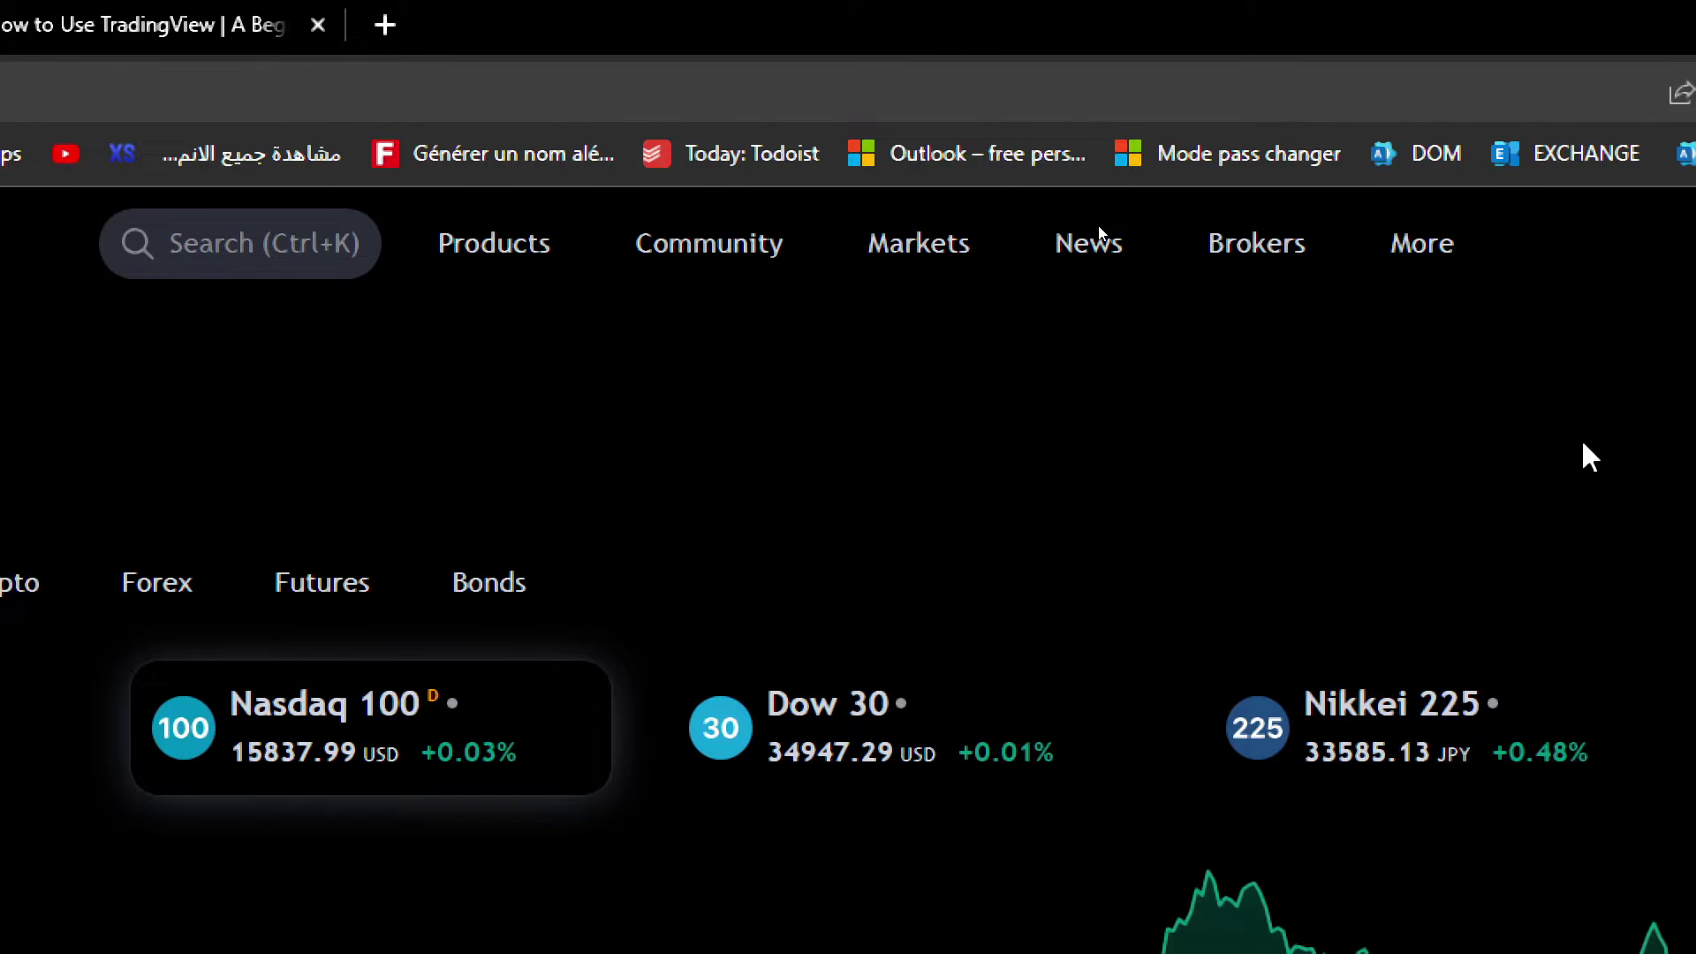
# - Open TradingView's Brokers comparison page and scroll through the broker list
pyautogui.moveTo(1131, 264)
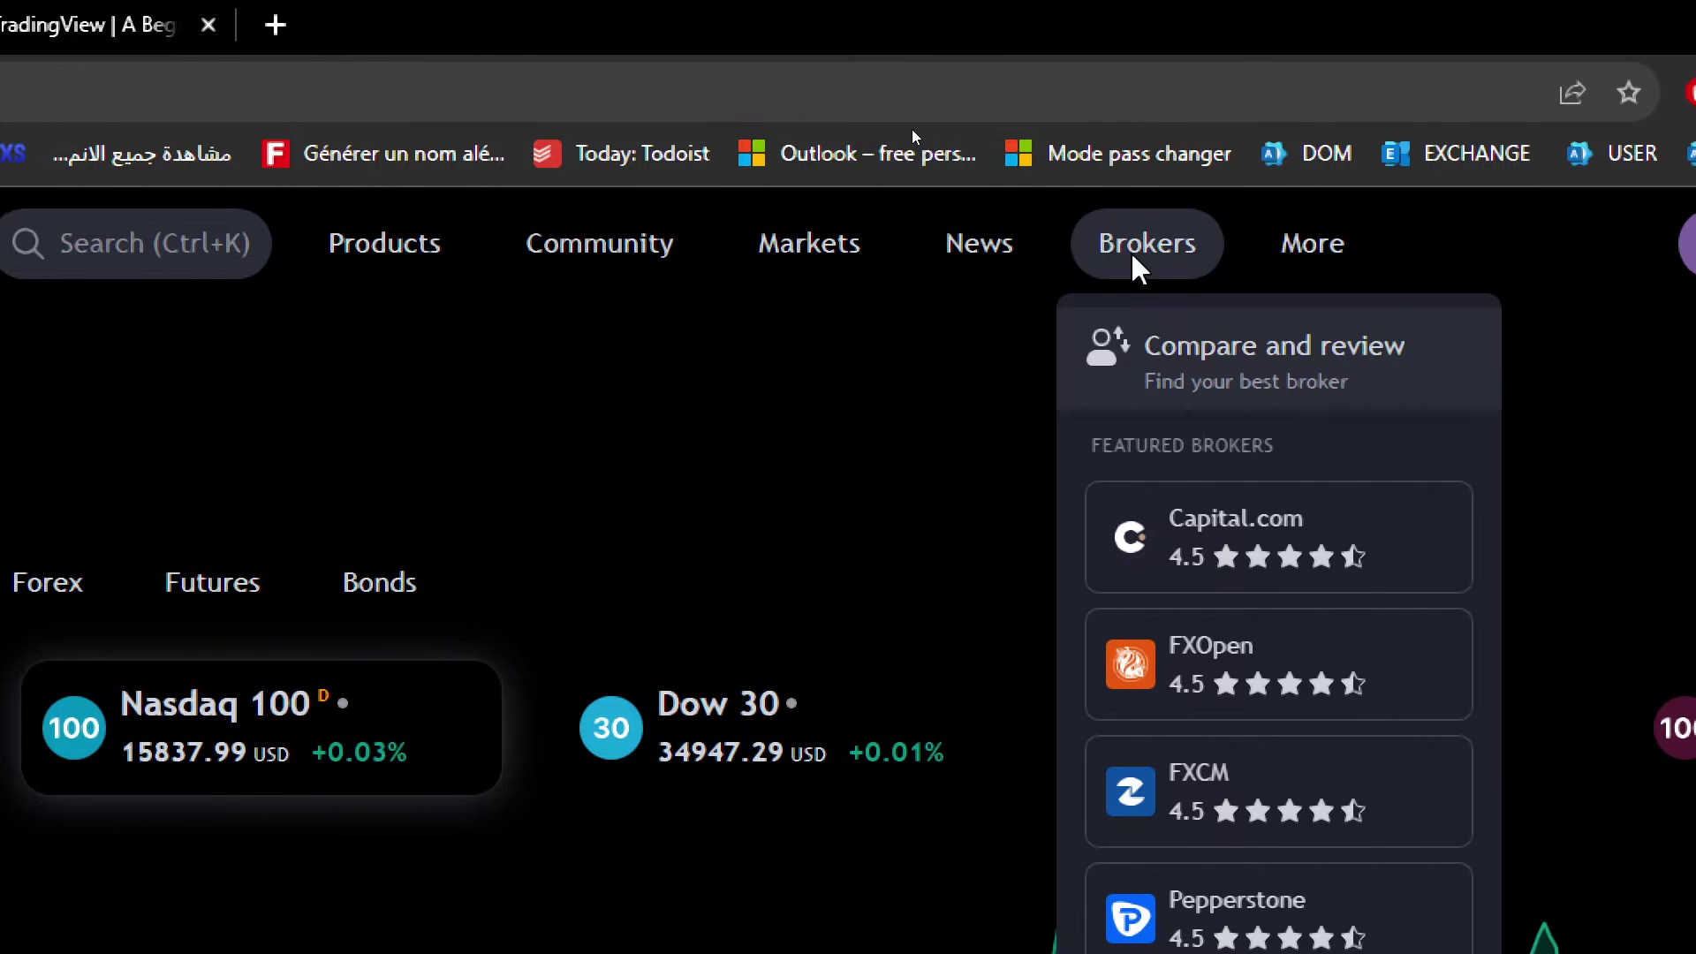
pyautogui.click(1361, 352)
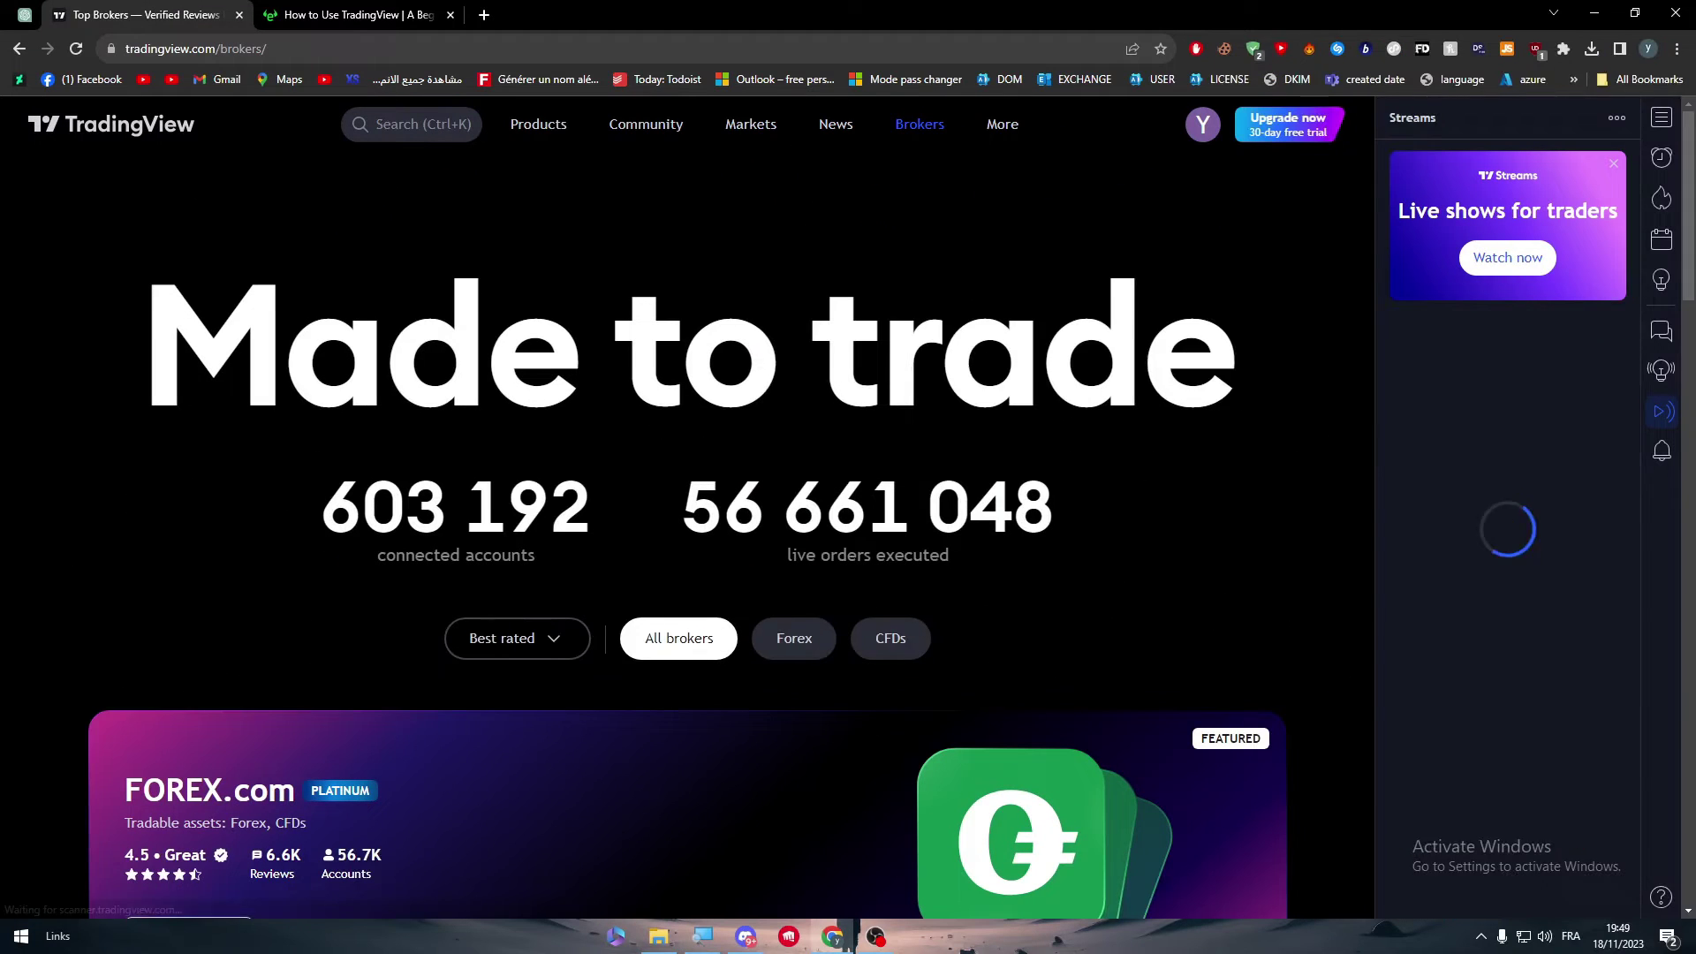
pyautogui.scroll(-10, 1670, 250)
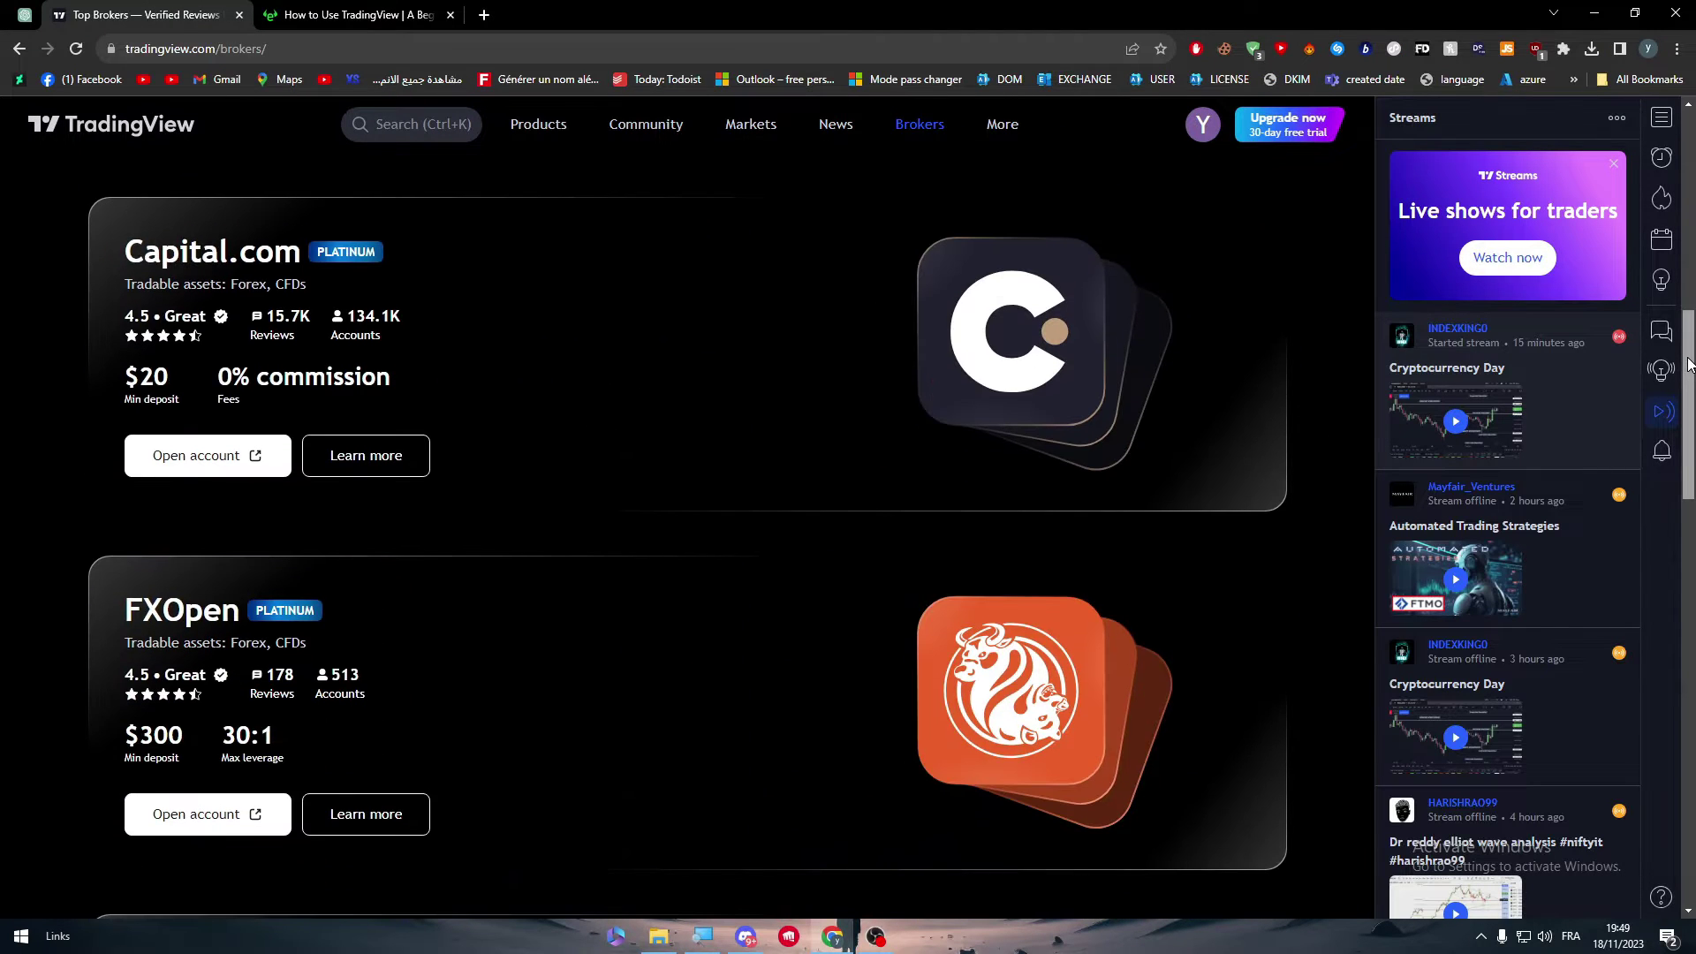
# - Show the watchlist of indices and stocks, then return to the TradingView home via the logo
pyautogui.click(1662, 118)
pyautogui.scroll(8, 1662, 118)
pyautogui.moveTo(1683, 266); pyautogui.dragTo(1693, 227)
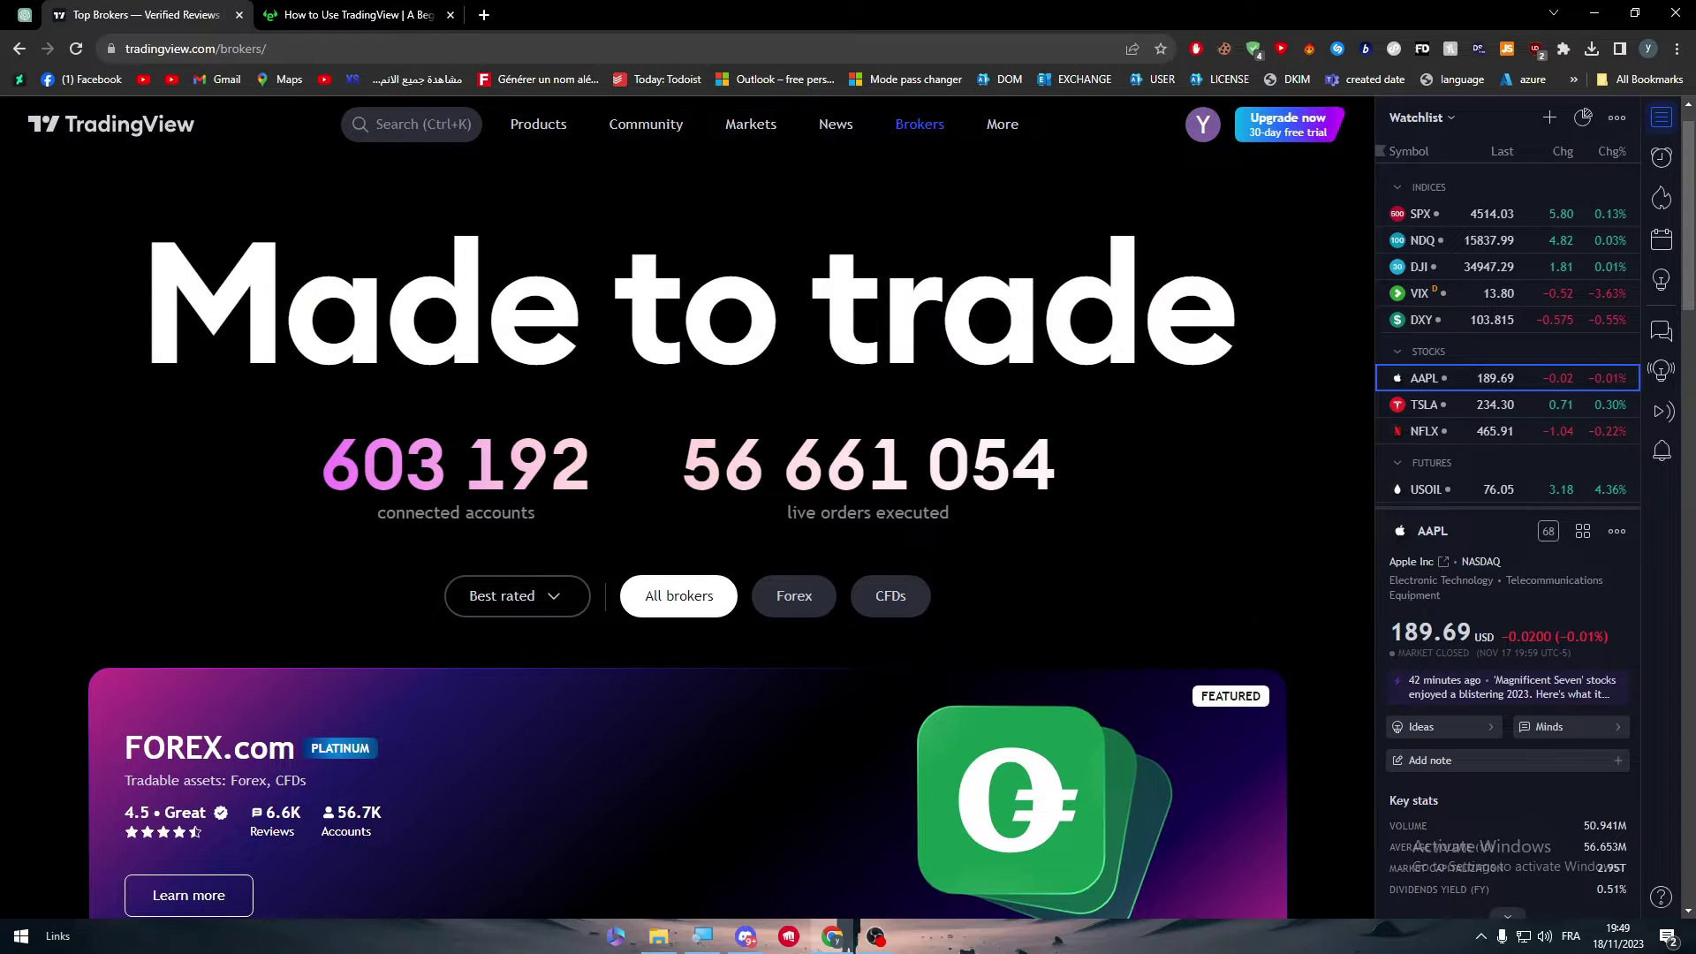
pyautogui.click(152, 153)
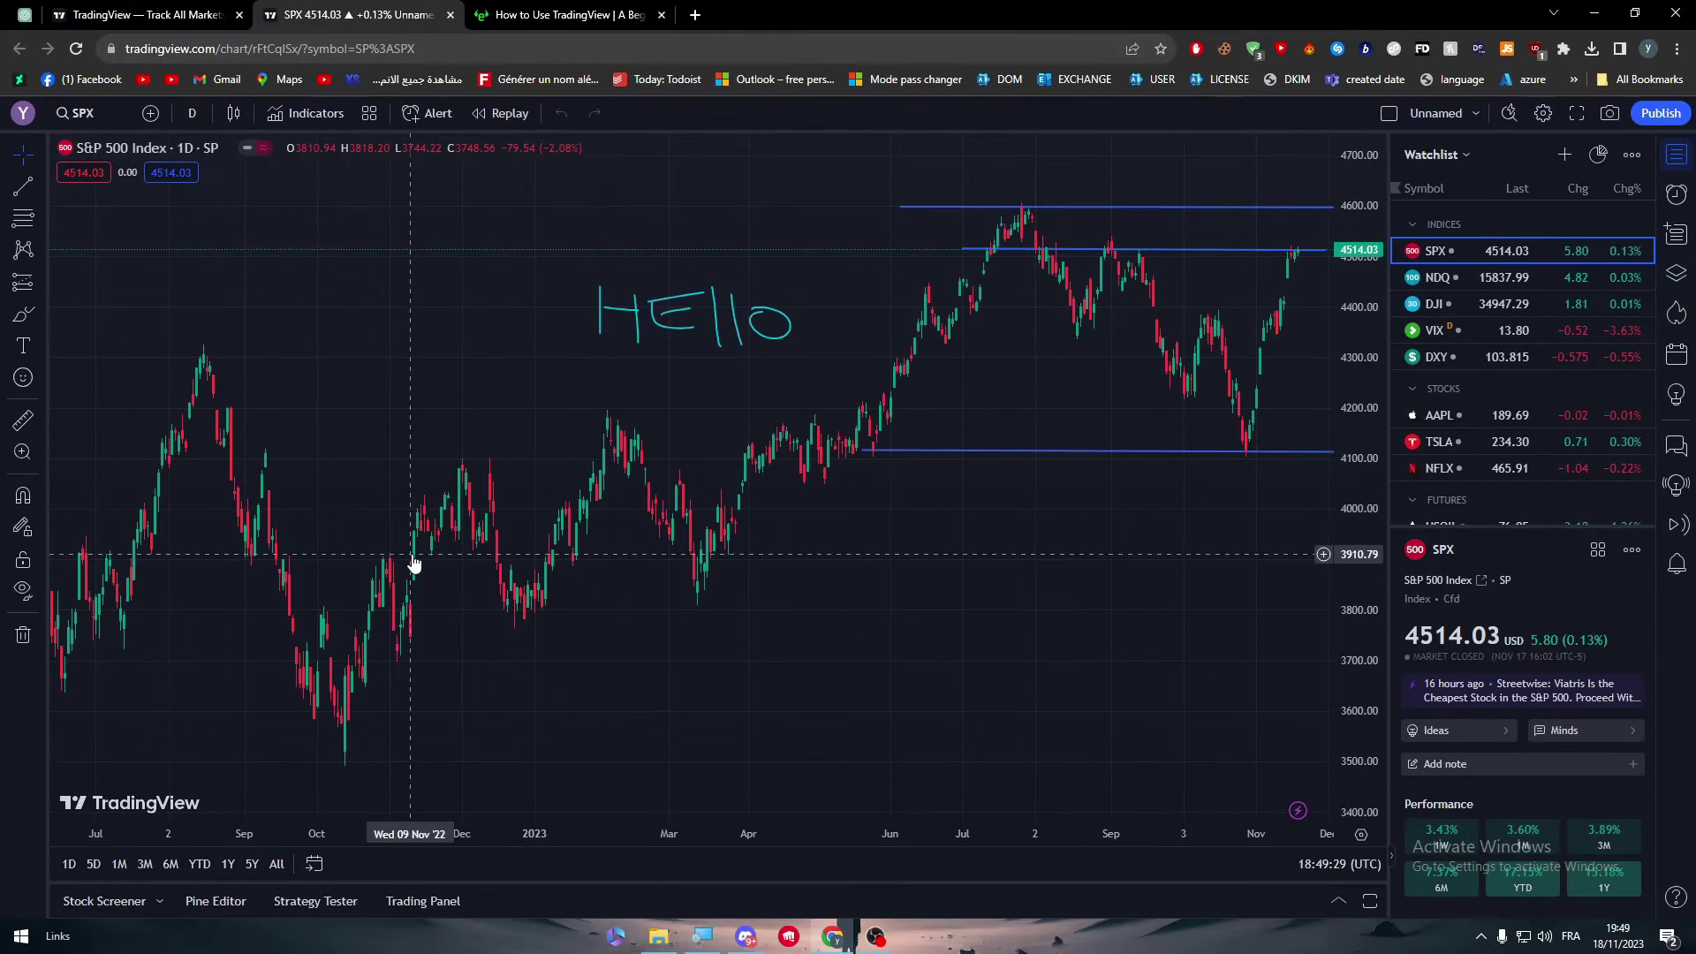
# - Open the Trading Panel under the SPX chart, list all supported brokers, and dismiss the open-account window
pyautogui.click(422, 901)
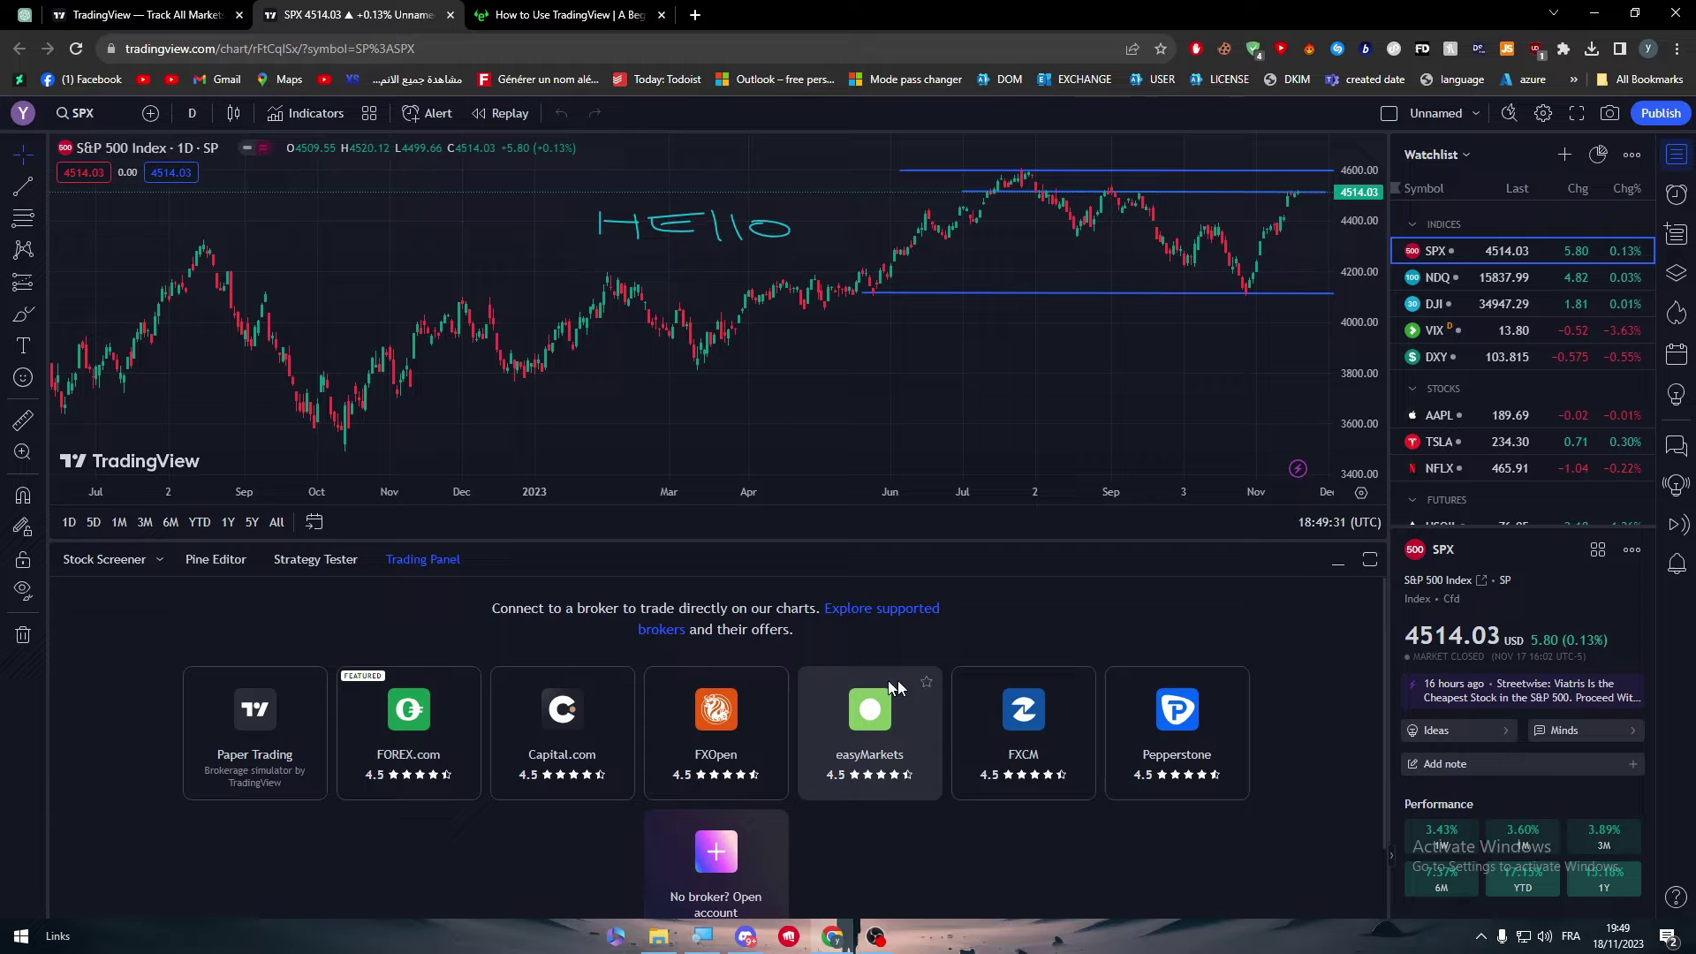
pyautogui.scroll(-1, 1184, 846)
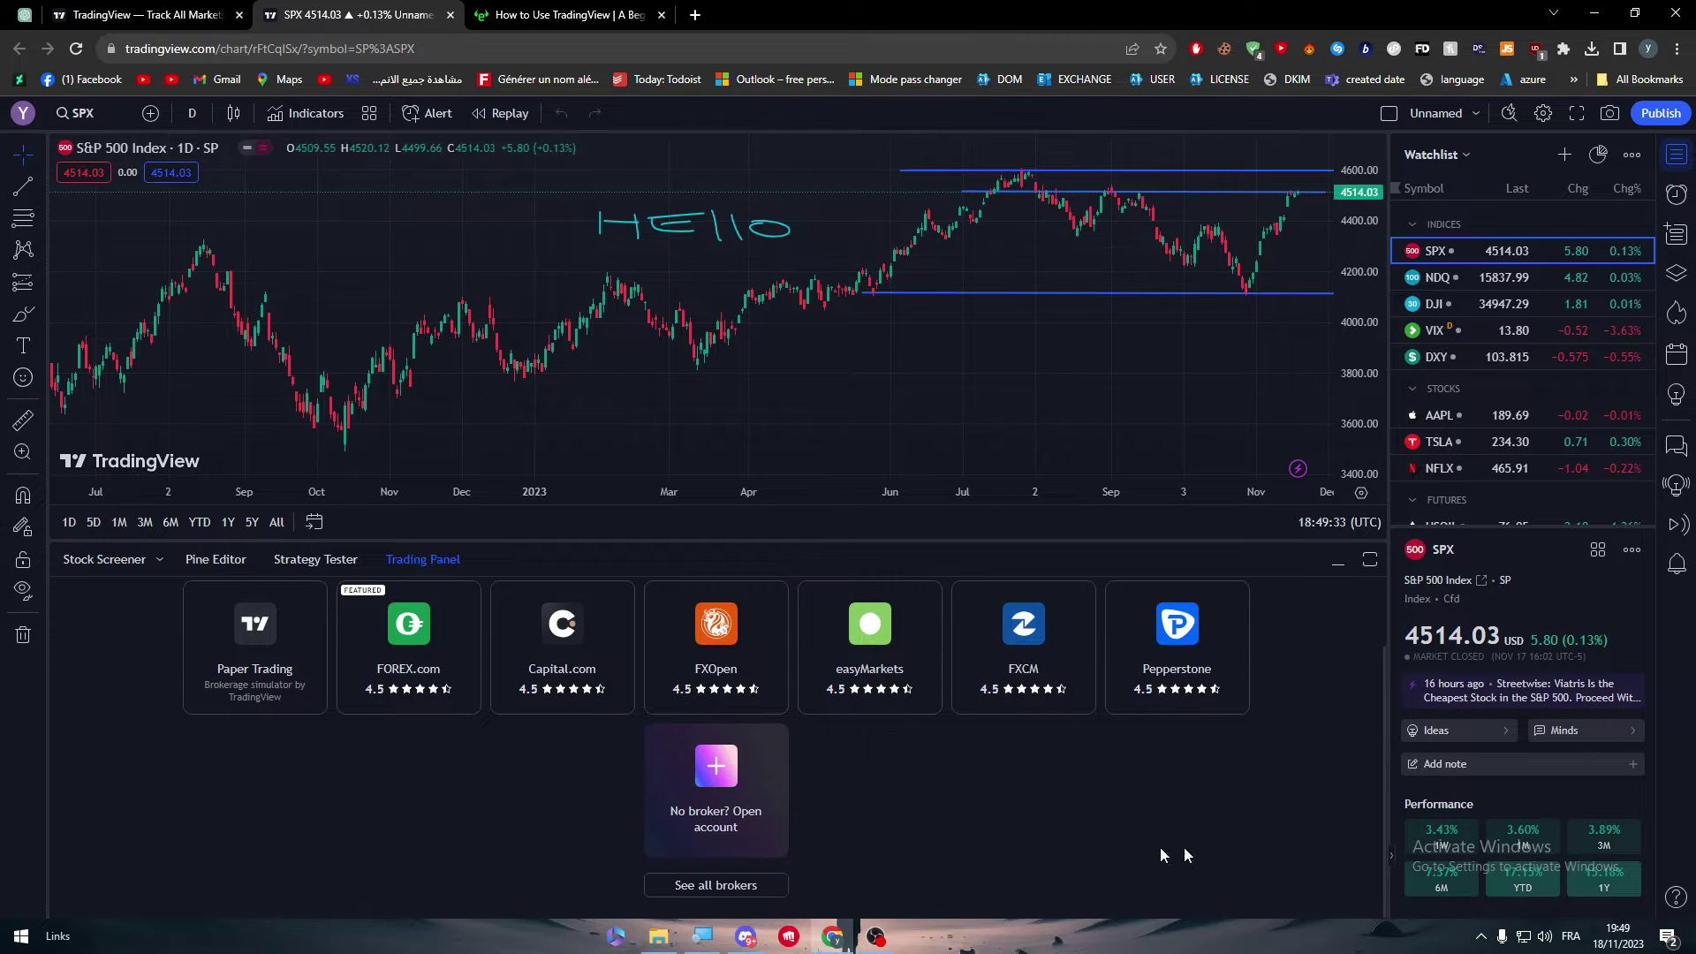
pyautogui.click(700, 886)
pyautogui.moveTo(1382, 609); pyautogui.dragTo(1300, 882)
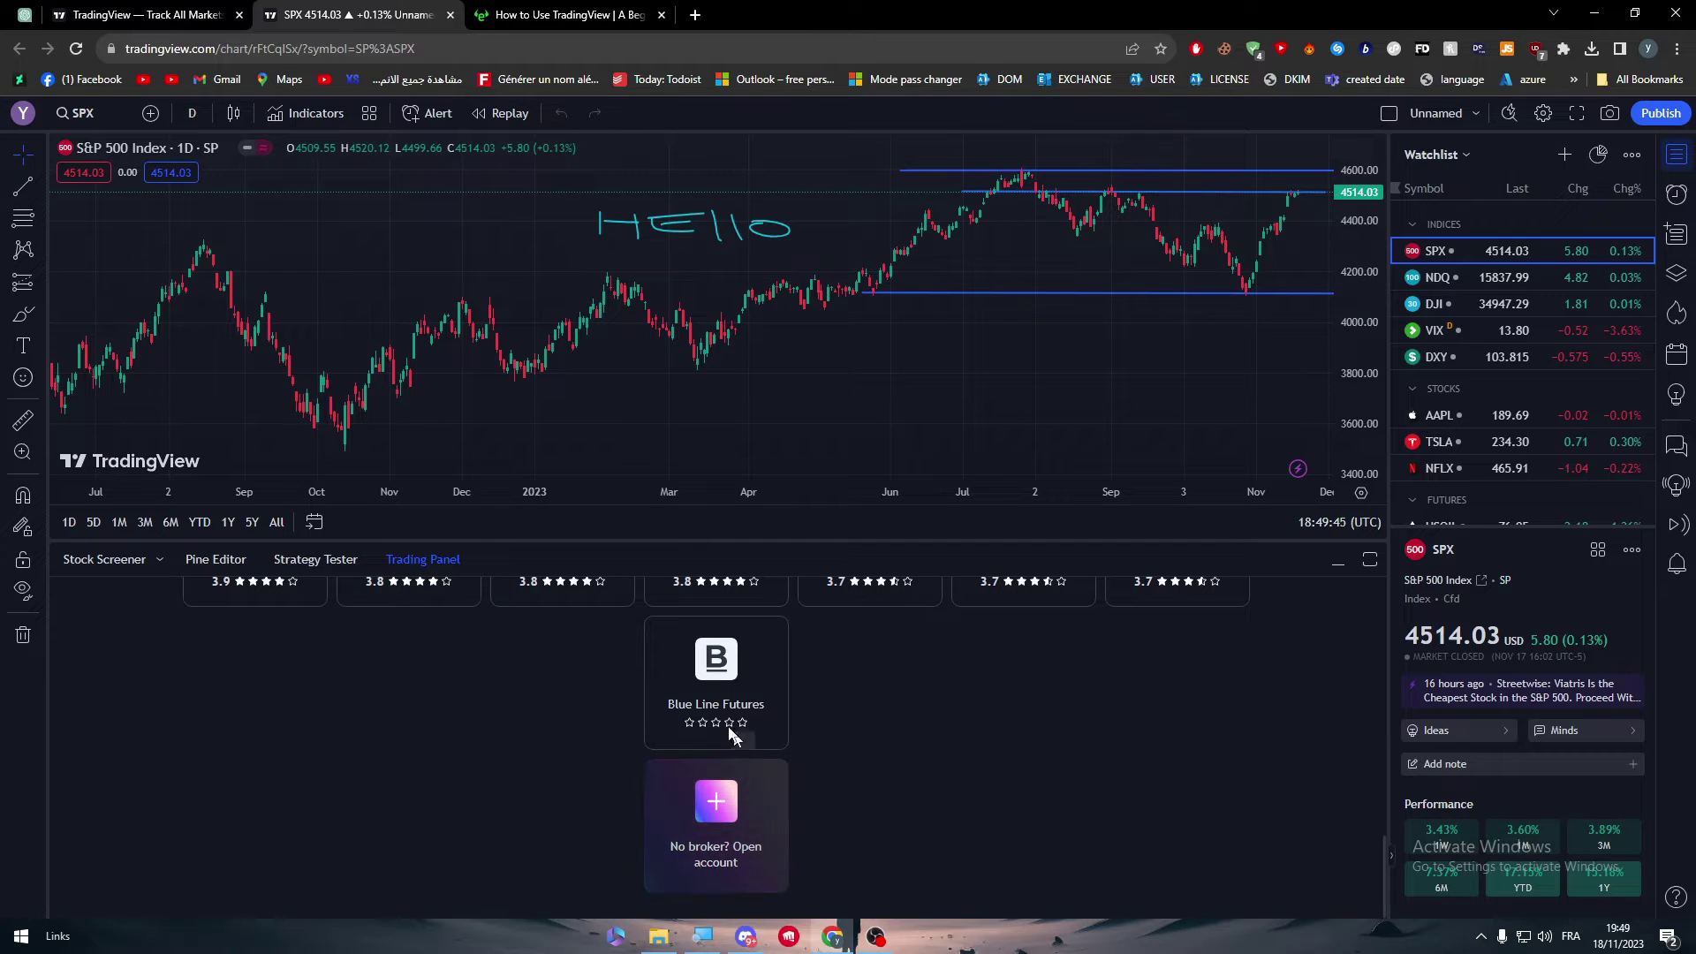
pyautogui.click(743, 865)
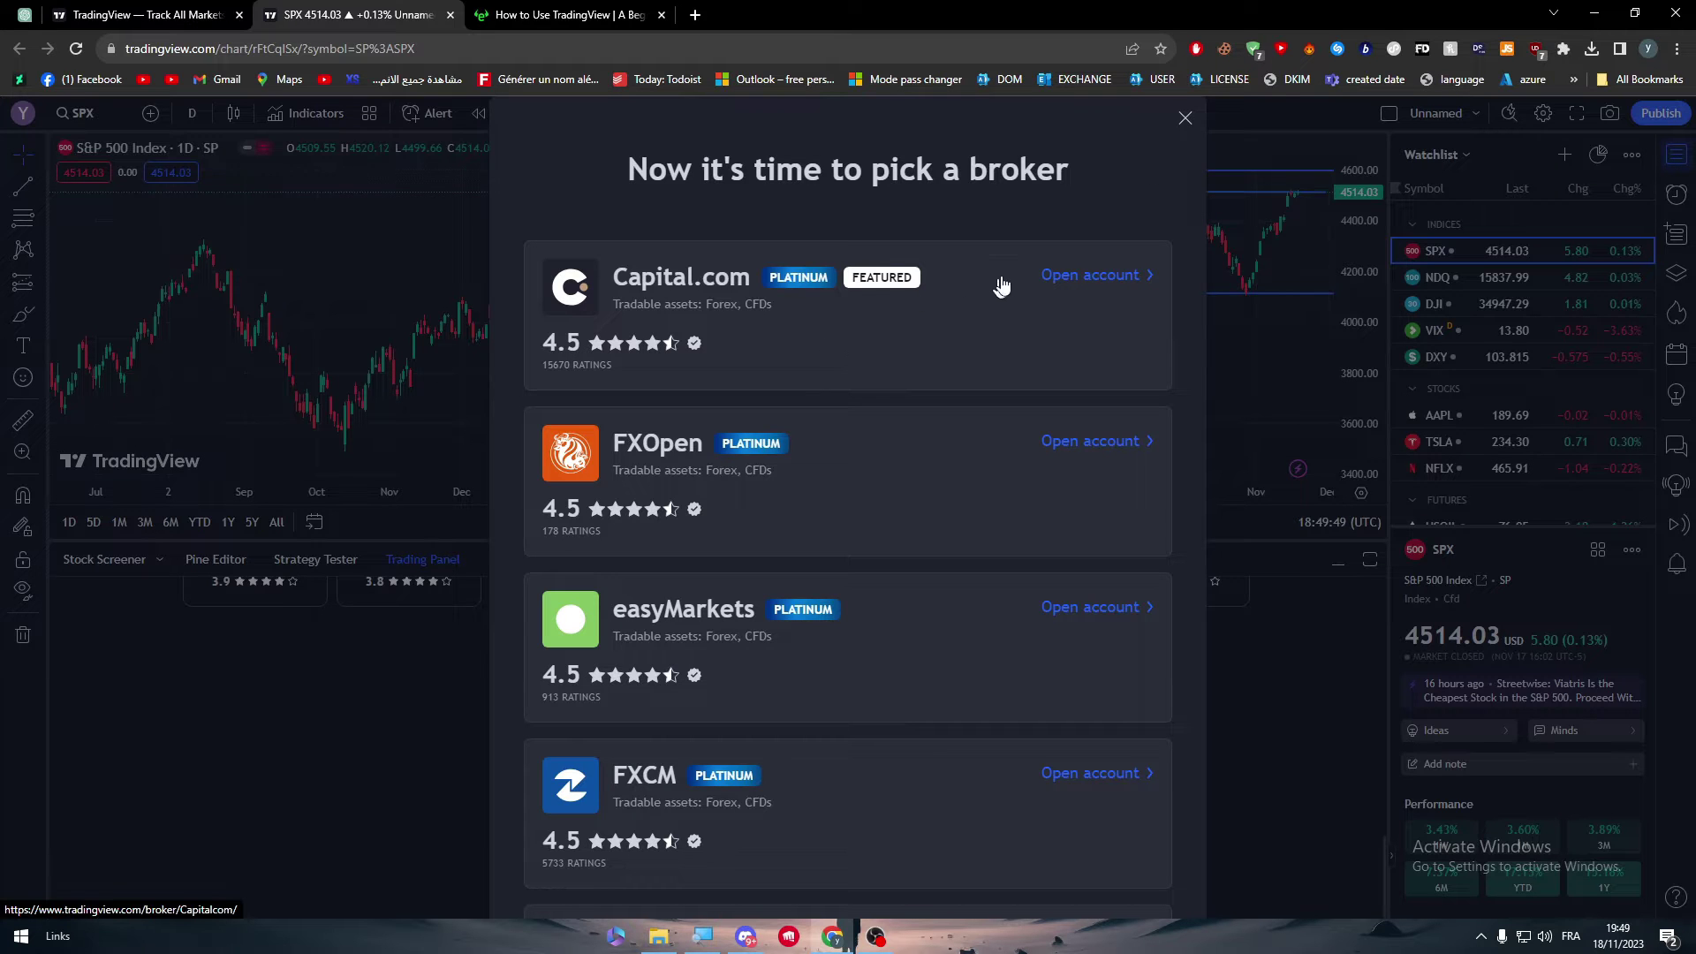
pyautogui.click(1185, 118)
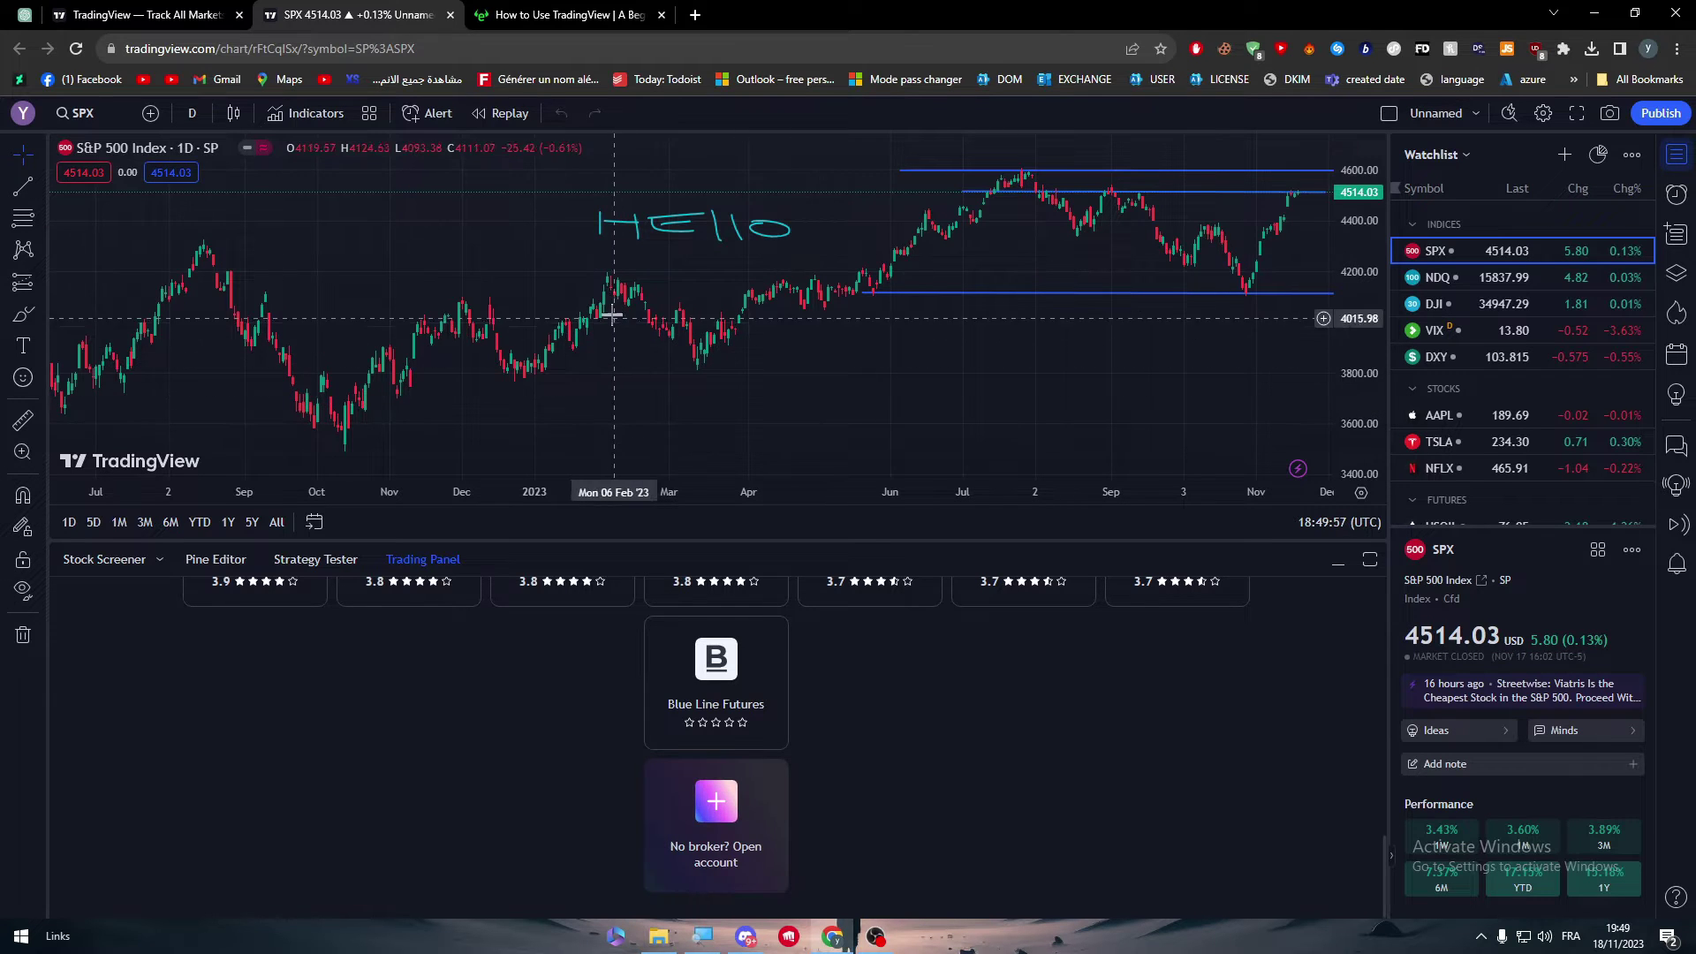
# - Scroll the eToro Academy TradingView guide up and down, settling on 'What is TradingView?'
pyautogui.click(566, 15)
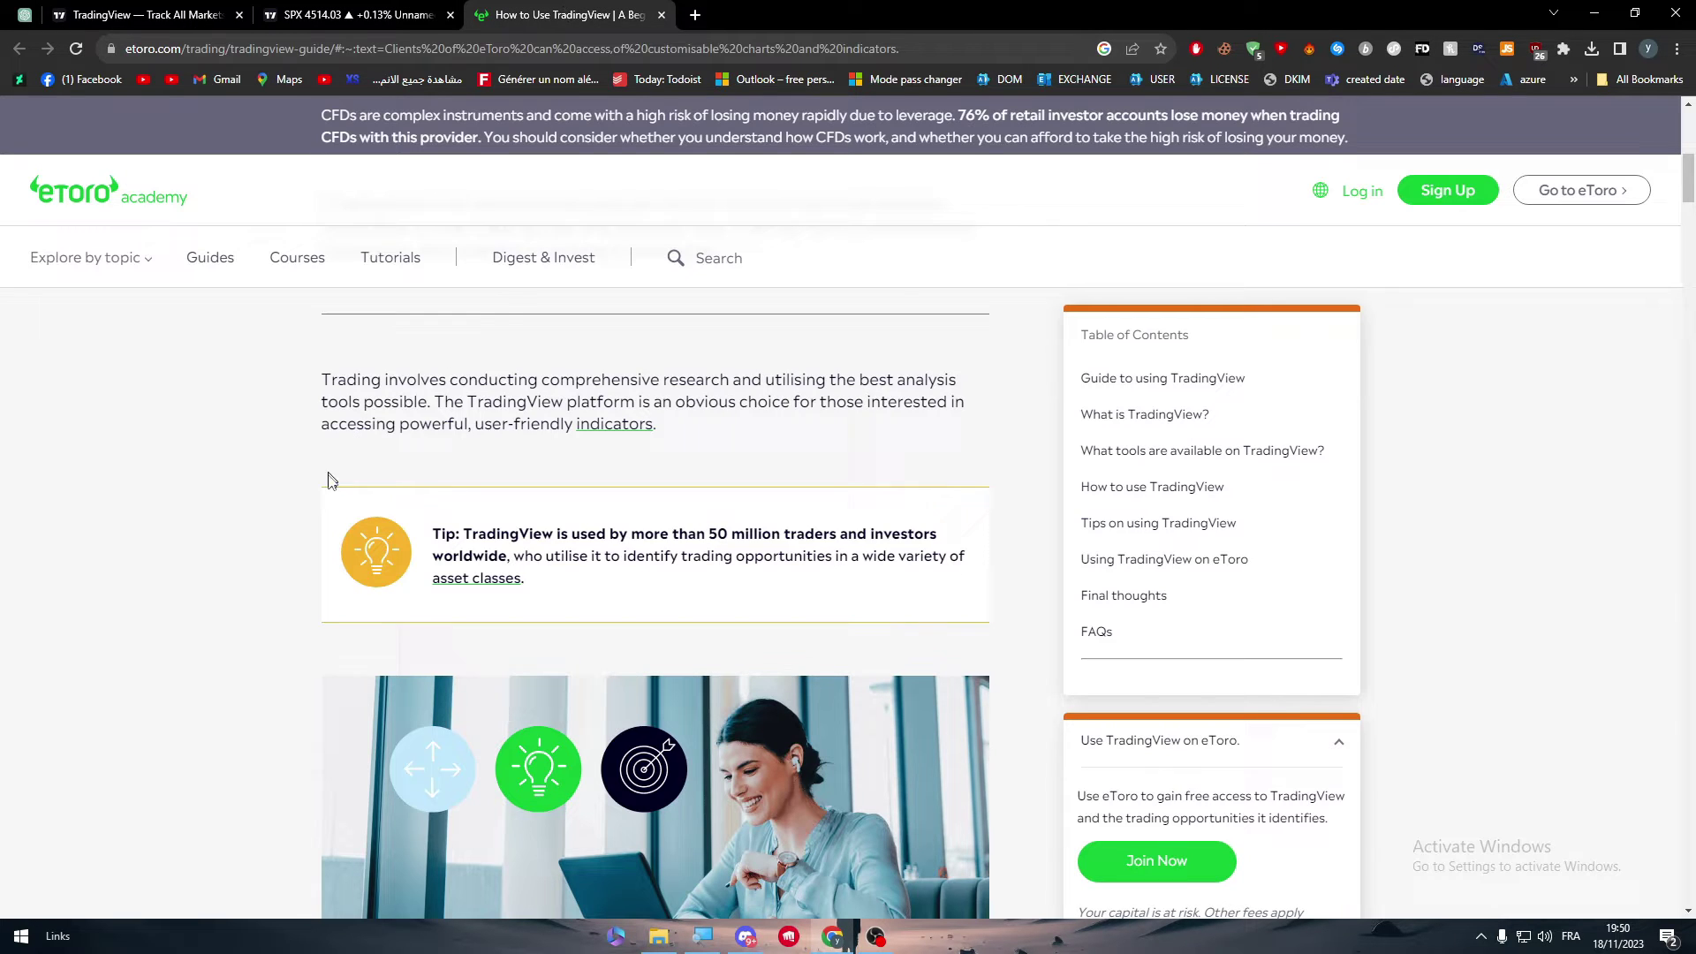
pyautogui.scroll(10, 327, 480)
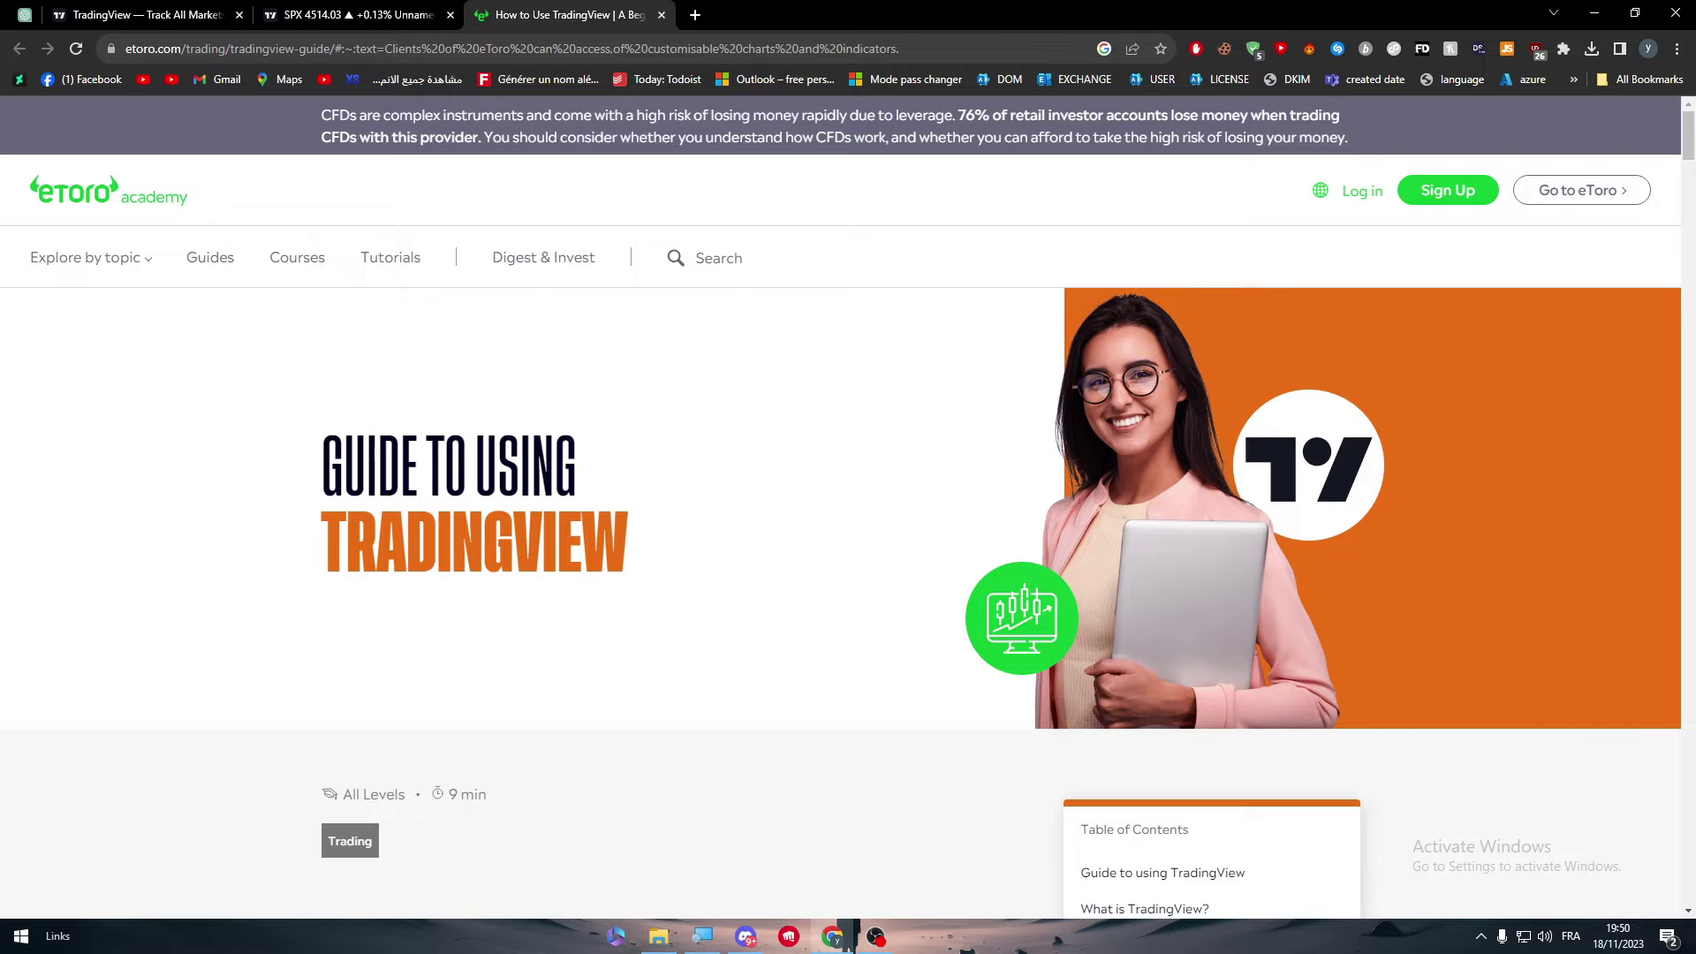
pyautogui.scroll(-10, 372, 453)
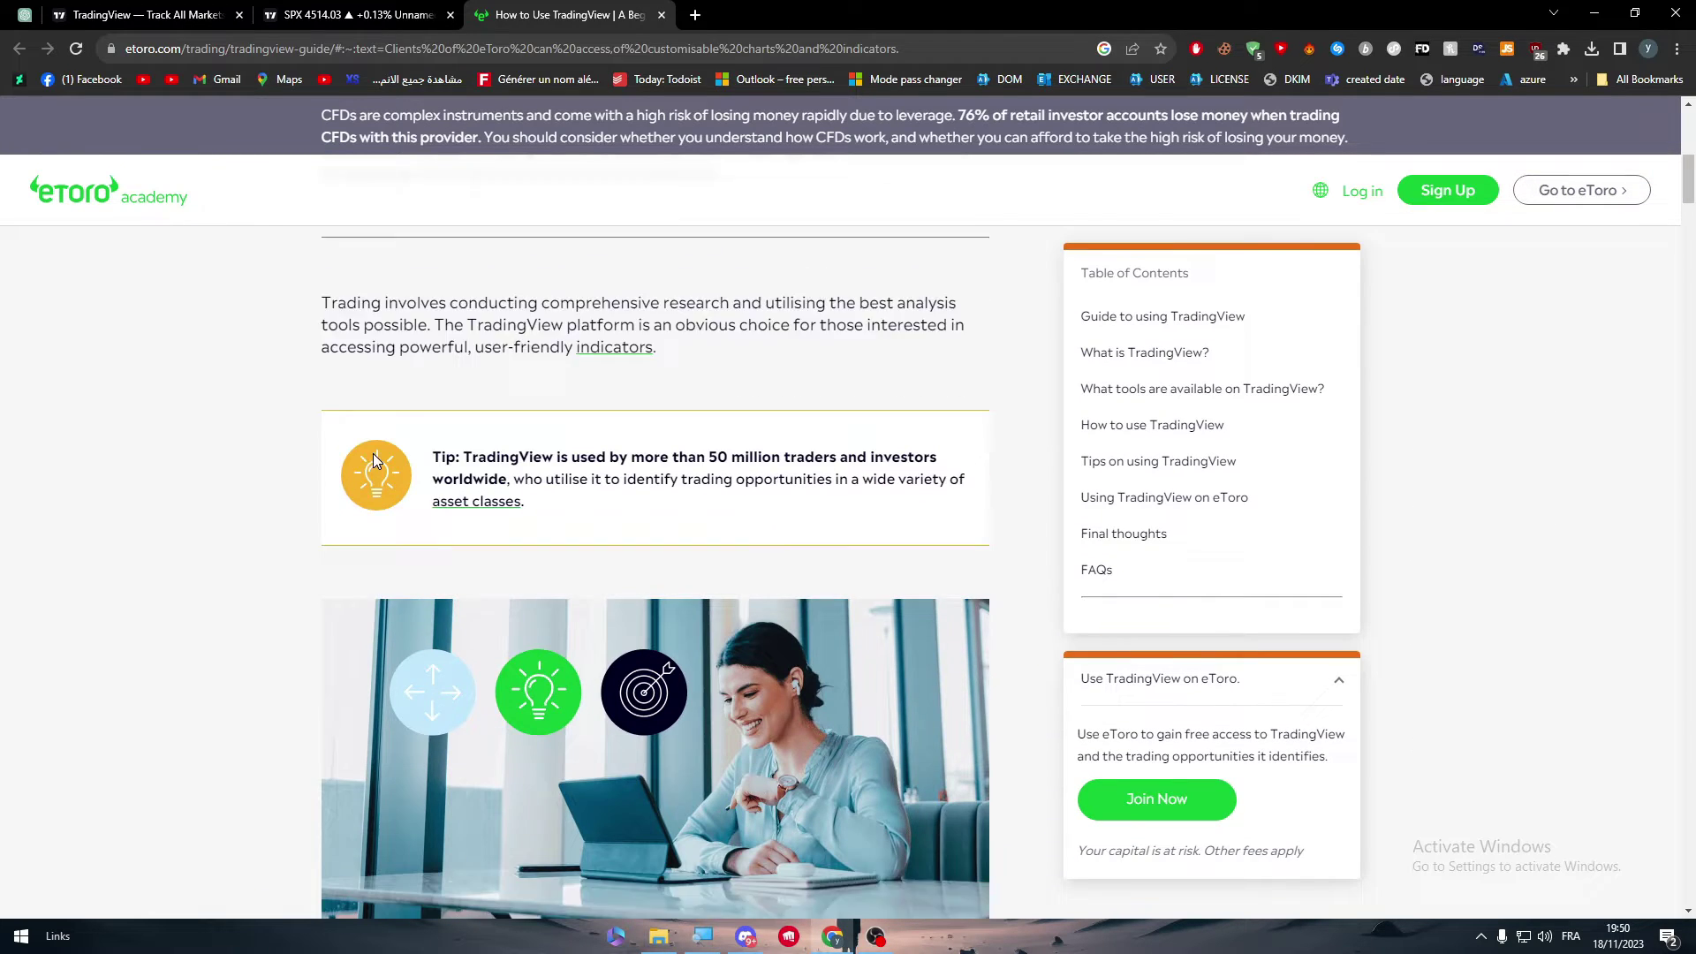
pyautogui.scroll(-7, 372, 453)
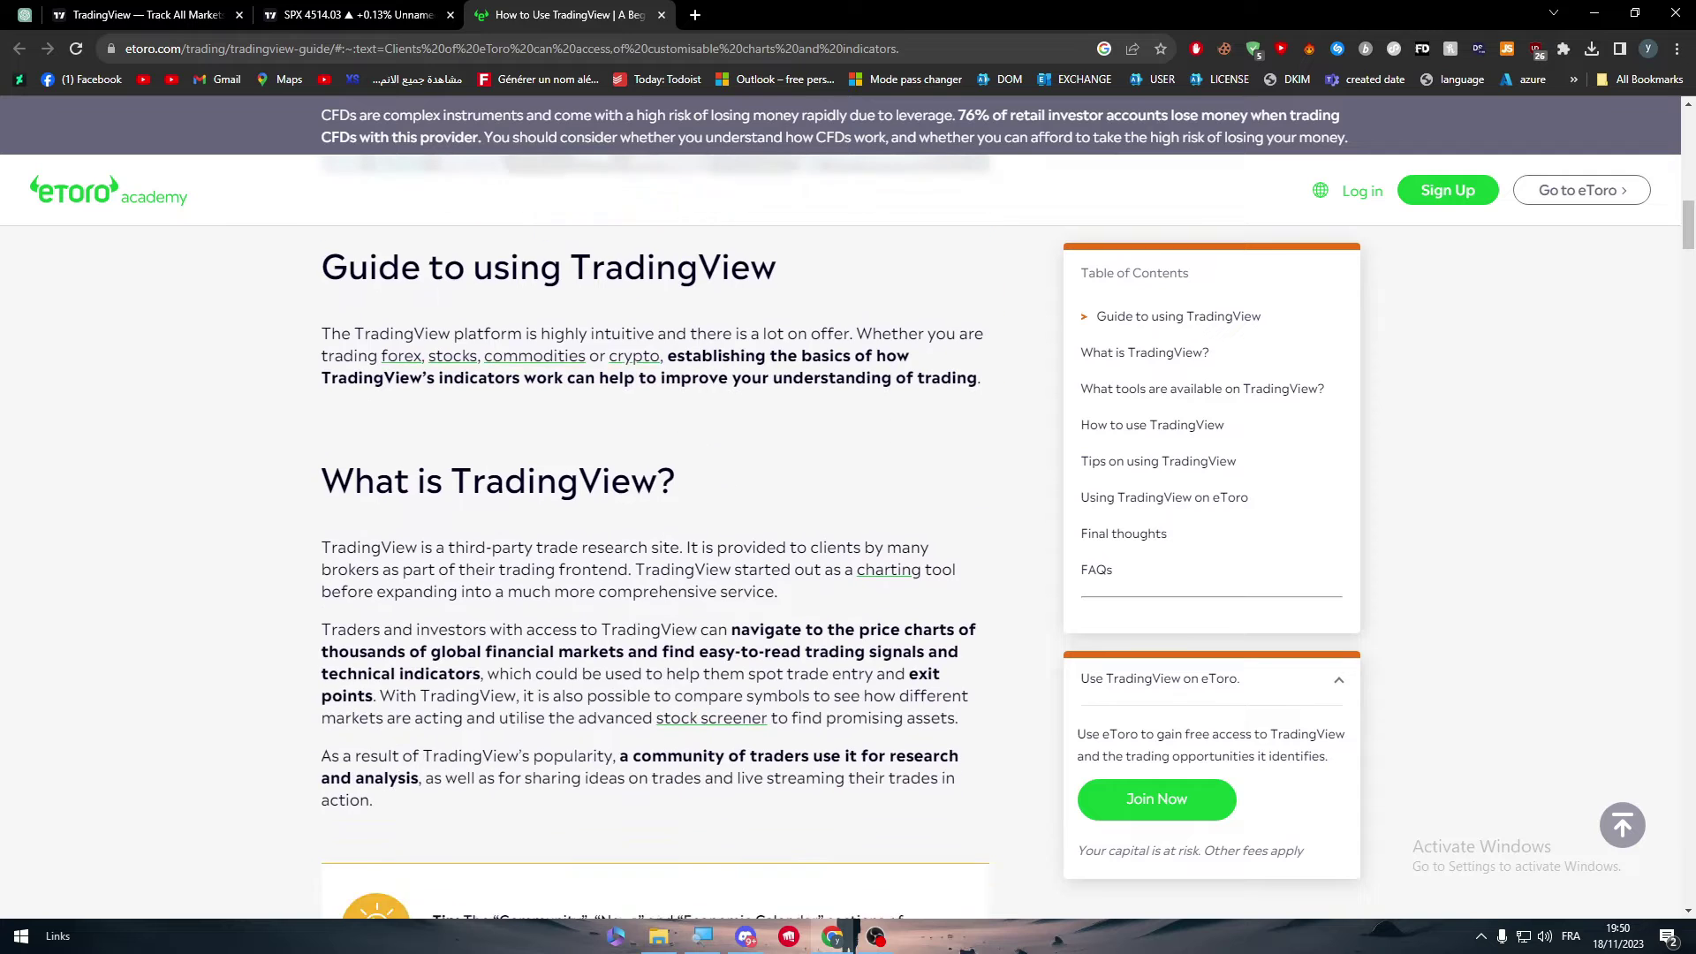
pyautogui.scroll(-2, 350, 655)
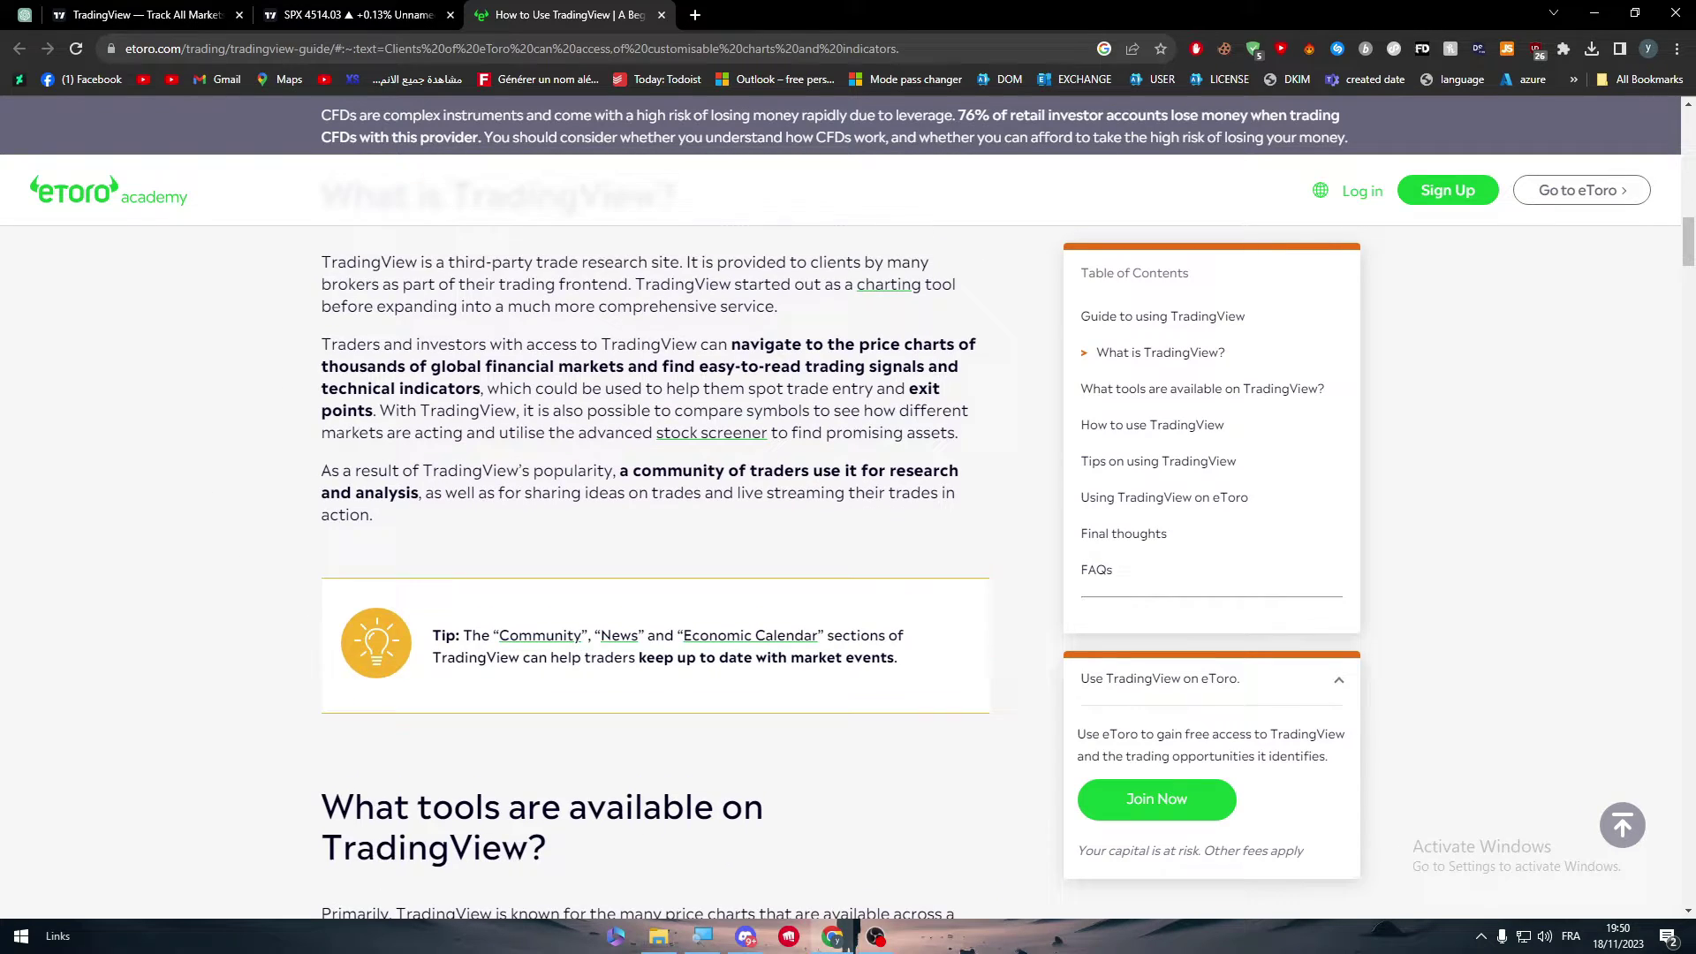
pyautogui.scroll(3, 387, 457)
pyautogui.scroll(-9, 387, 457)
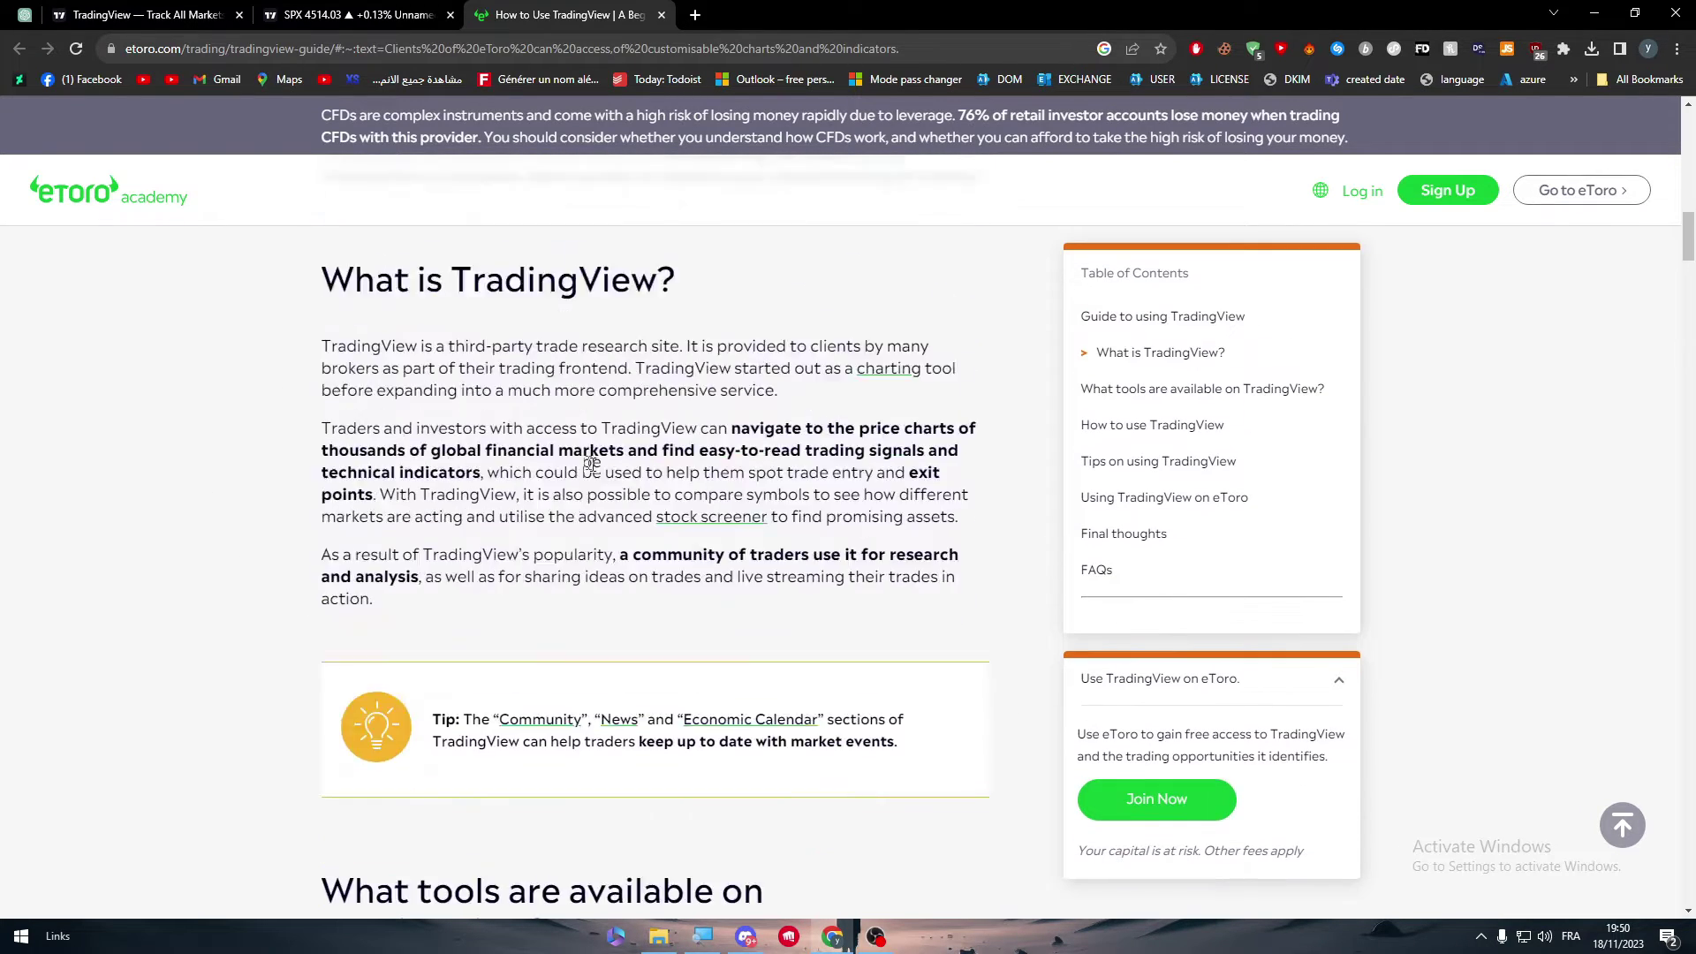
pyautogui.scroll(1, 544, 550)
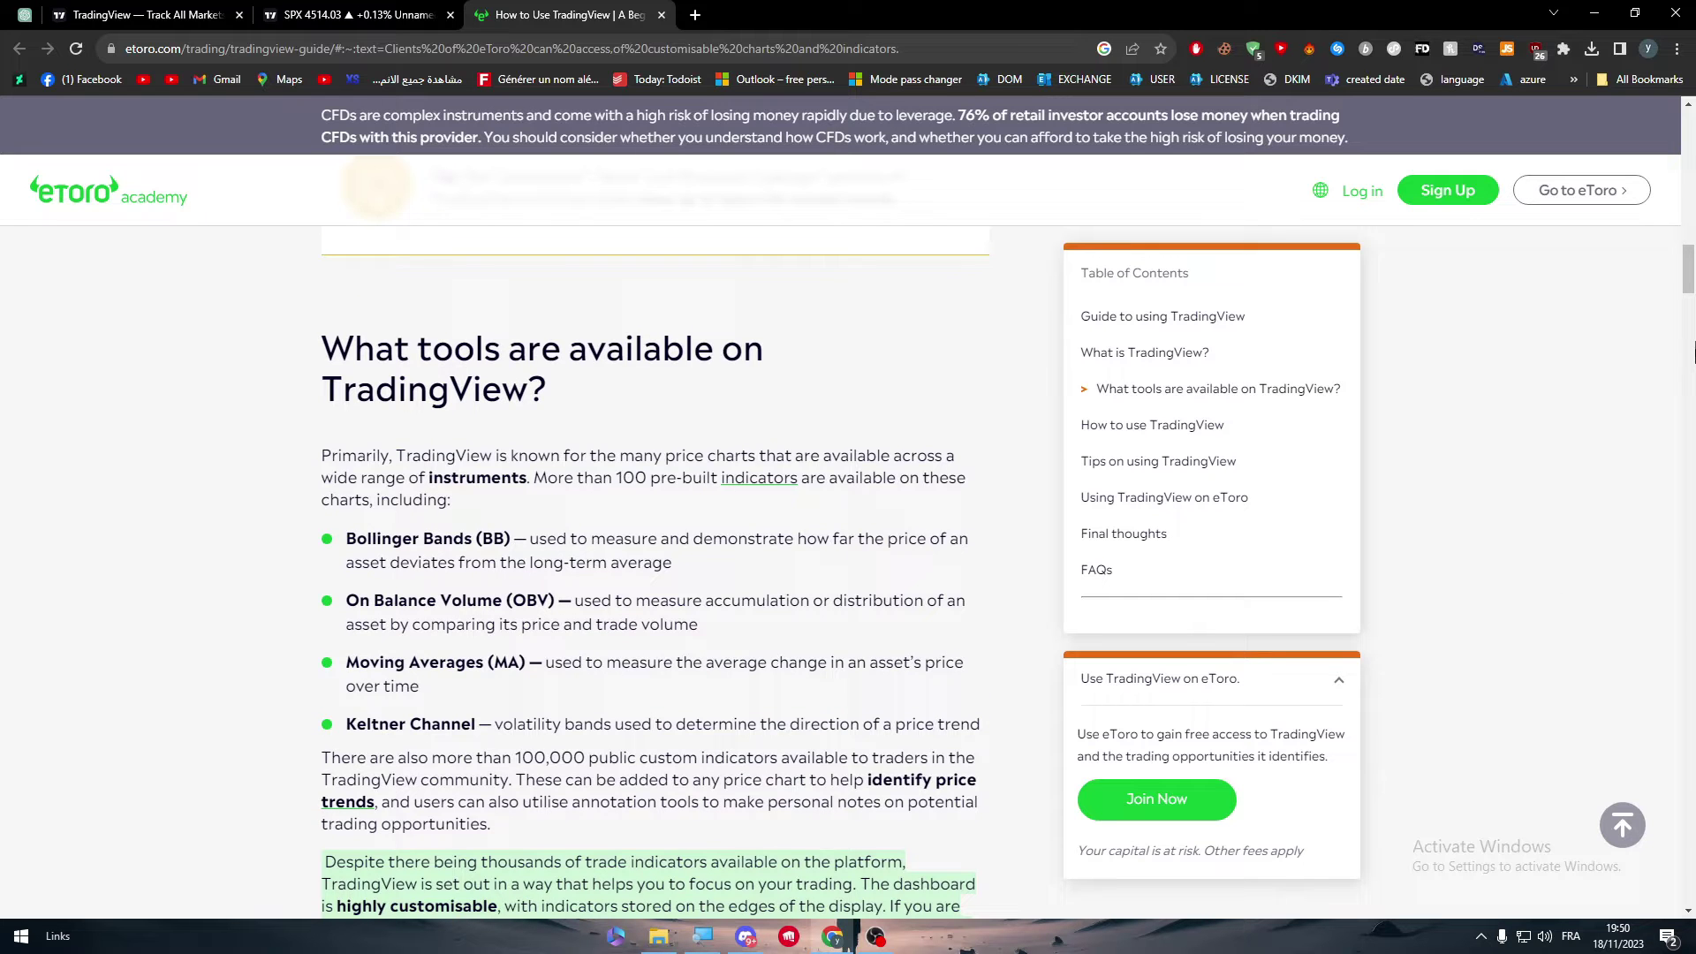
pyautogui.scroll(-16, 1694, 351)
pyautogui.scroll(6, 1679, 344)
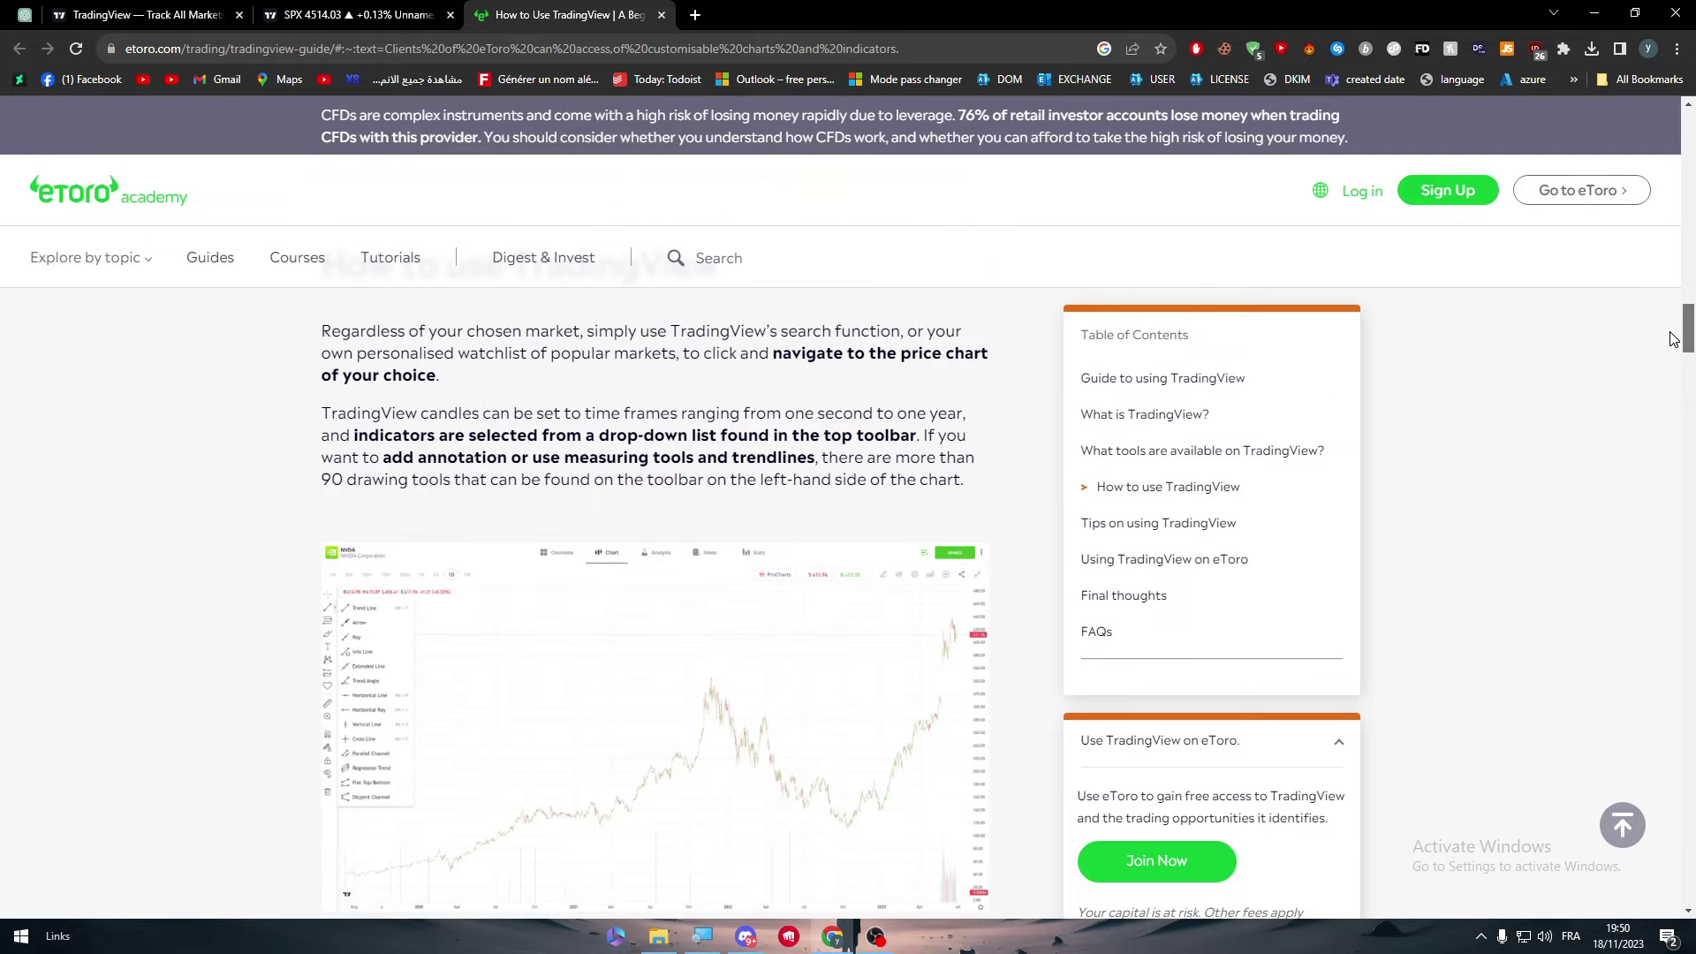
pyautogui.scroll(-15, 1672, 339)
pyautogui.scroll(7, 1661, 363)
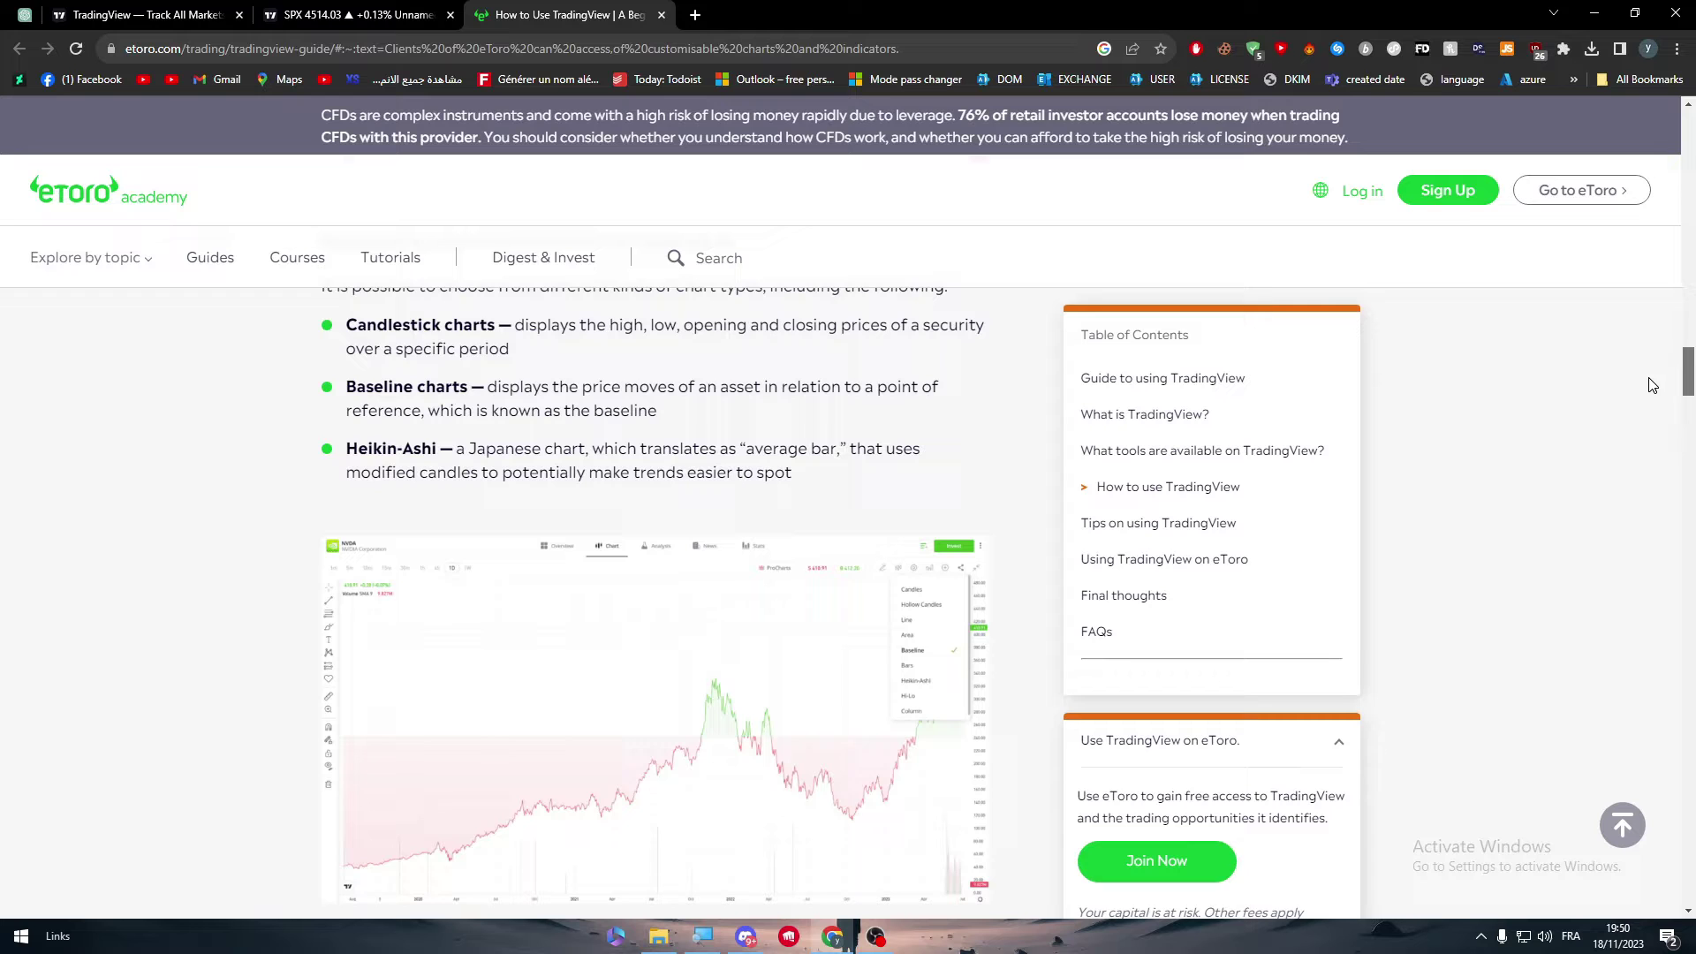
pyautogui.scroll(-20, 1652, 385)
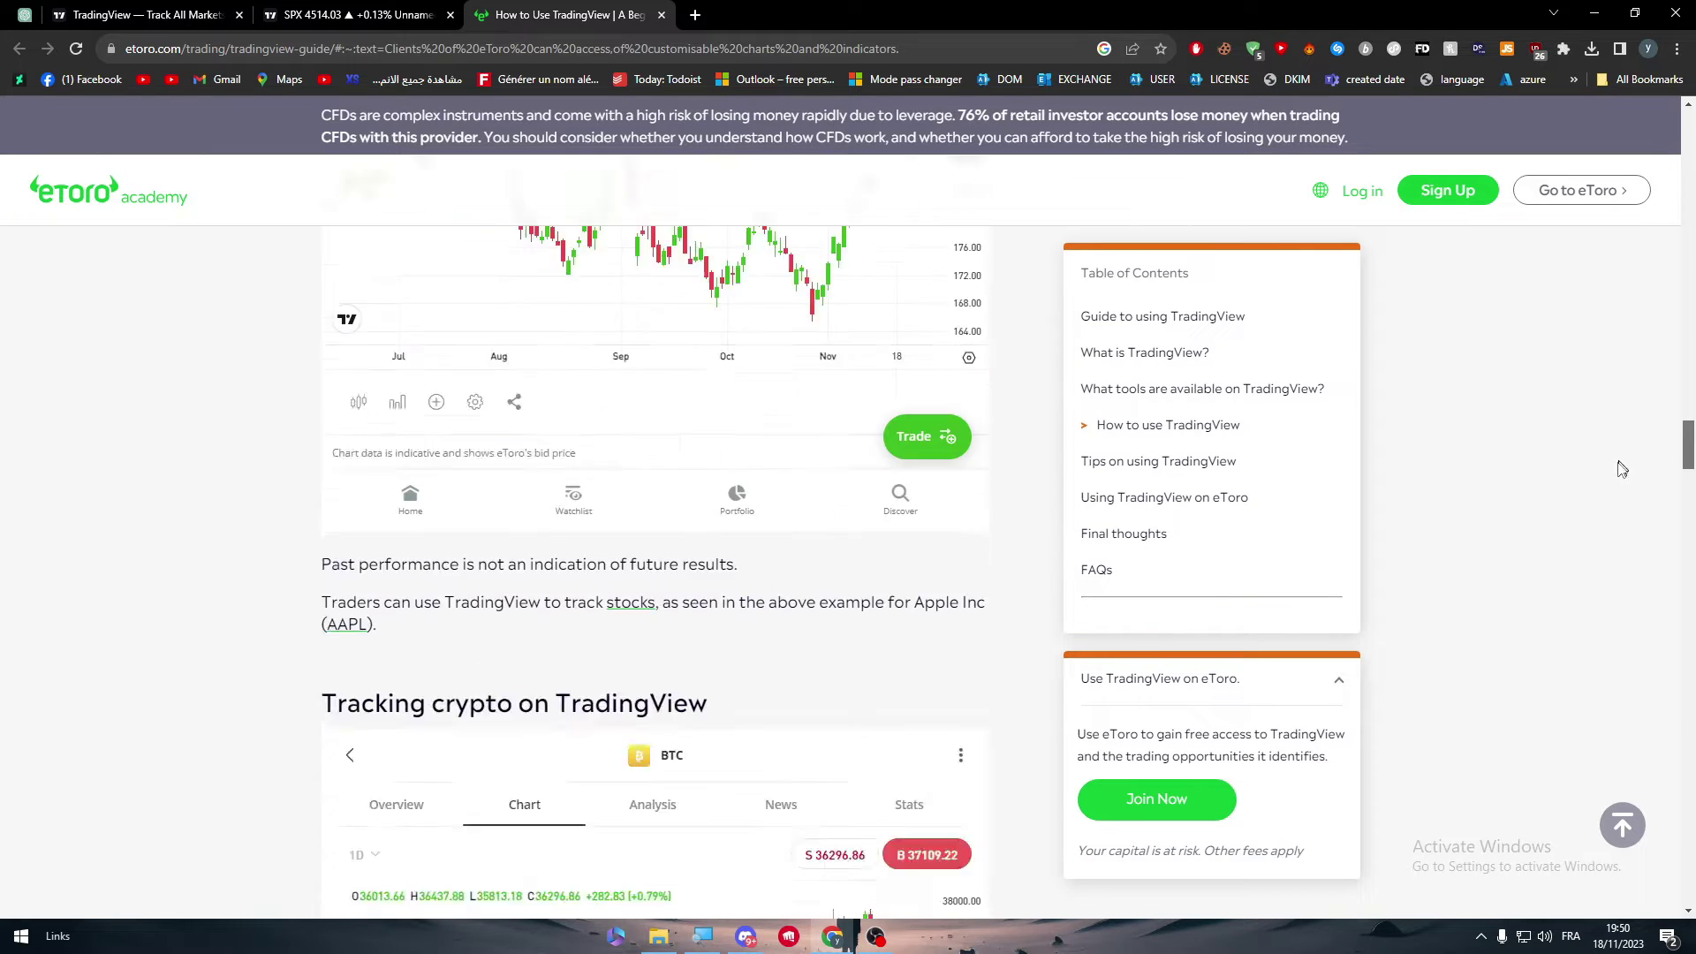
pyautogui.scroll(-8, 1610, 538)
pyautogui.scroll(2, 1599, 570)
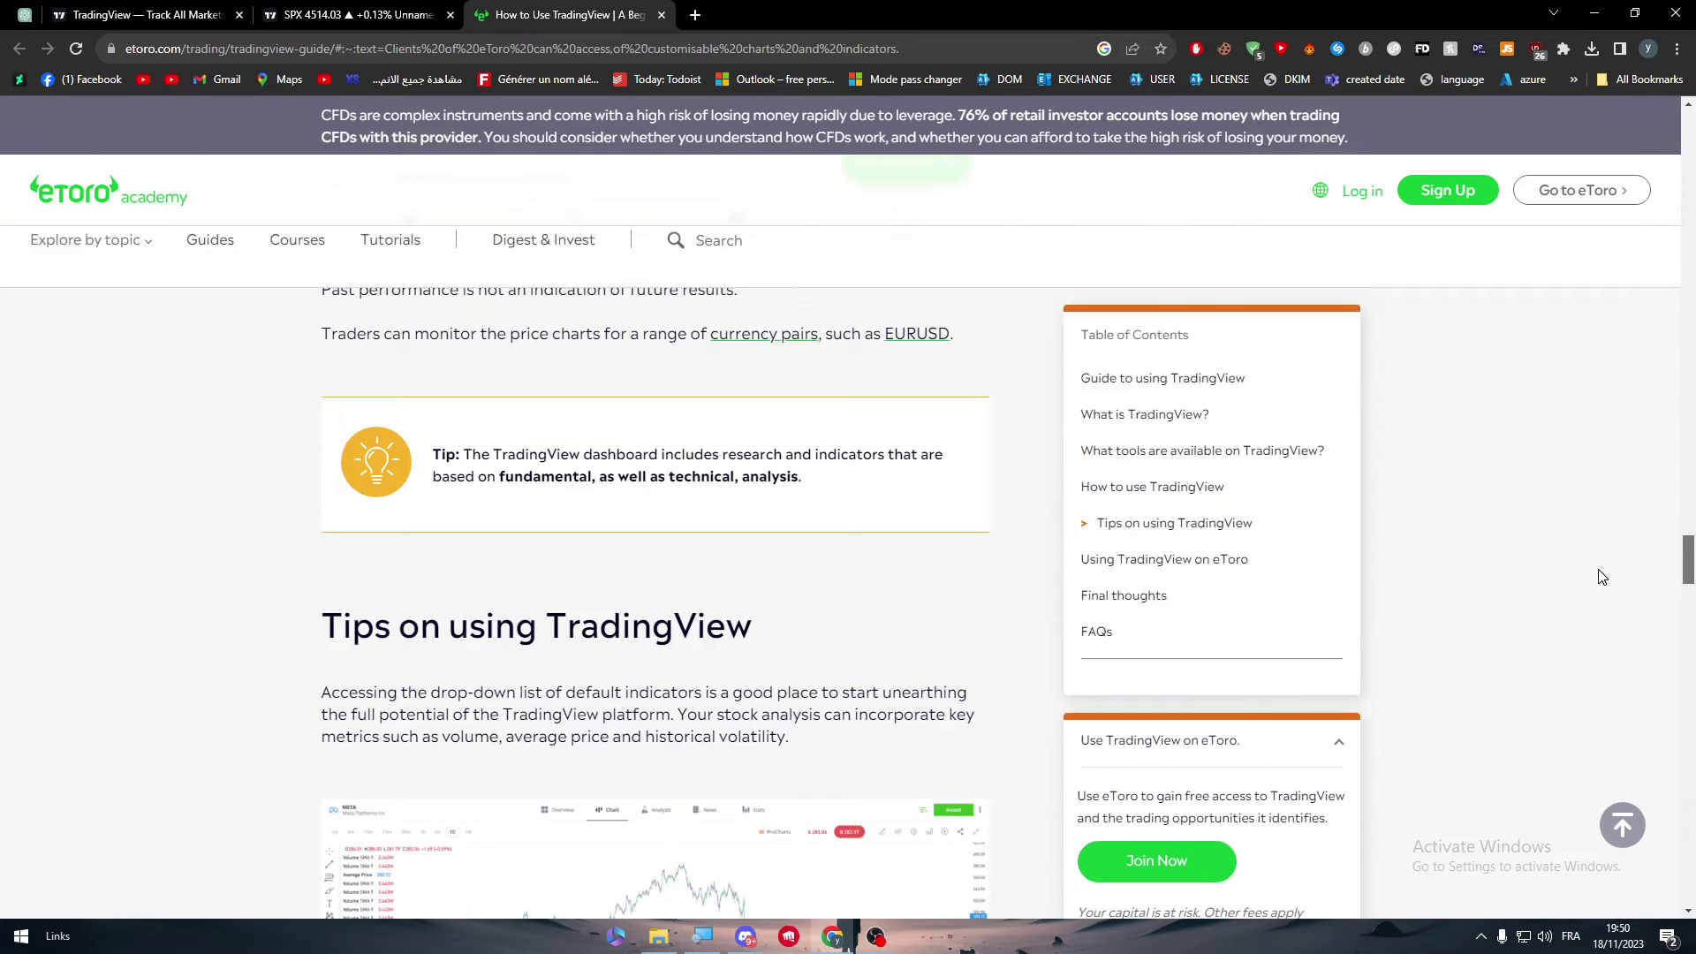
pyautogui.scroll(-8, 1599, 614)
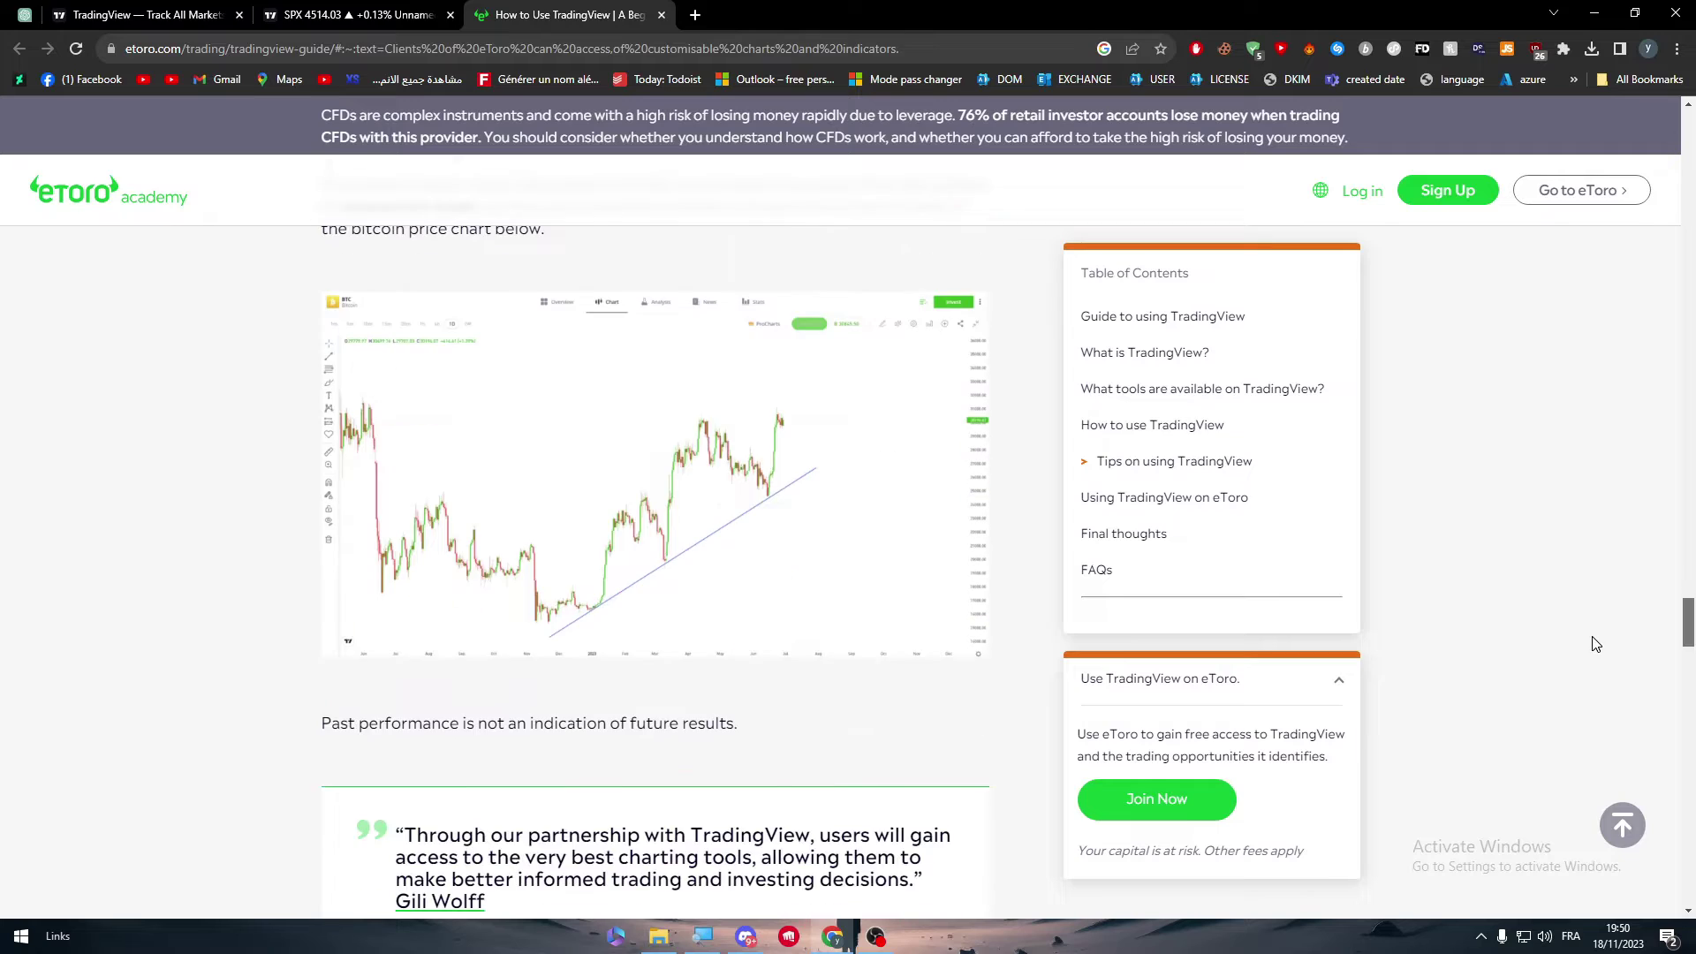
pyautogui.scroll(-5, 1597, 687)
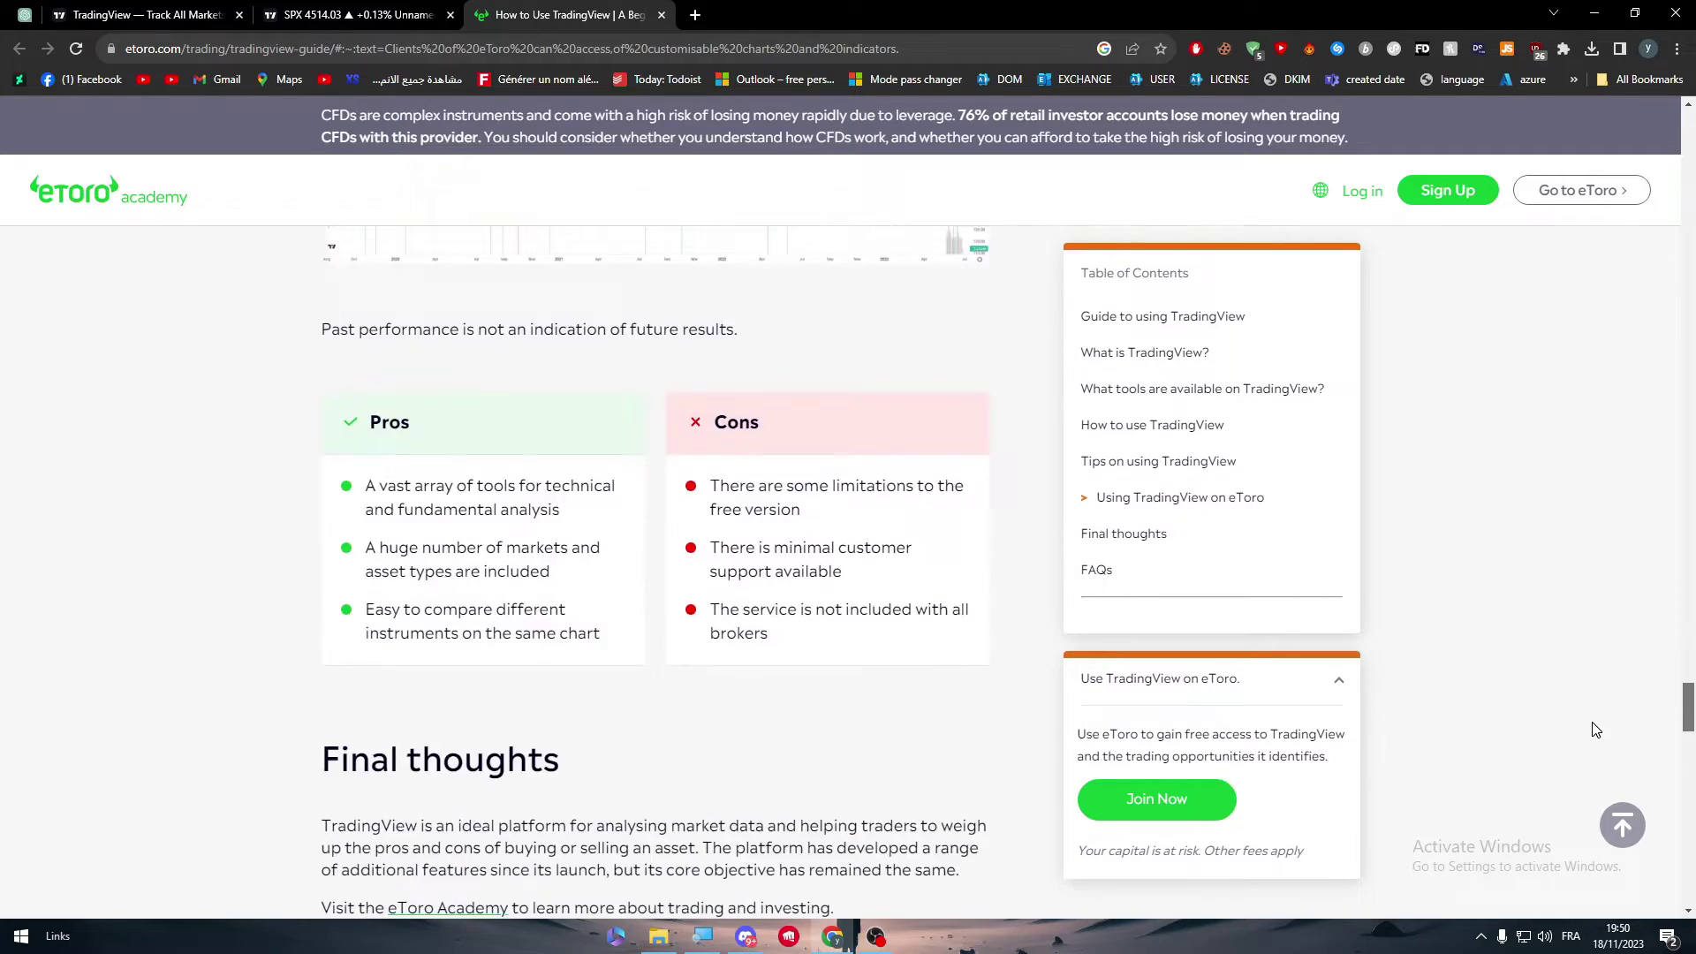
pyautogui.scroll(-20, 1595, 730)
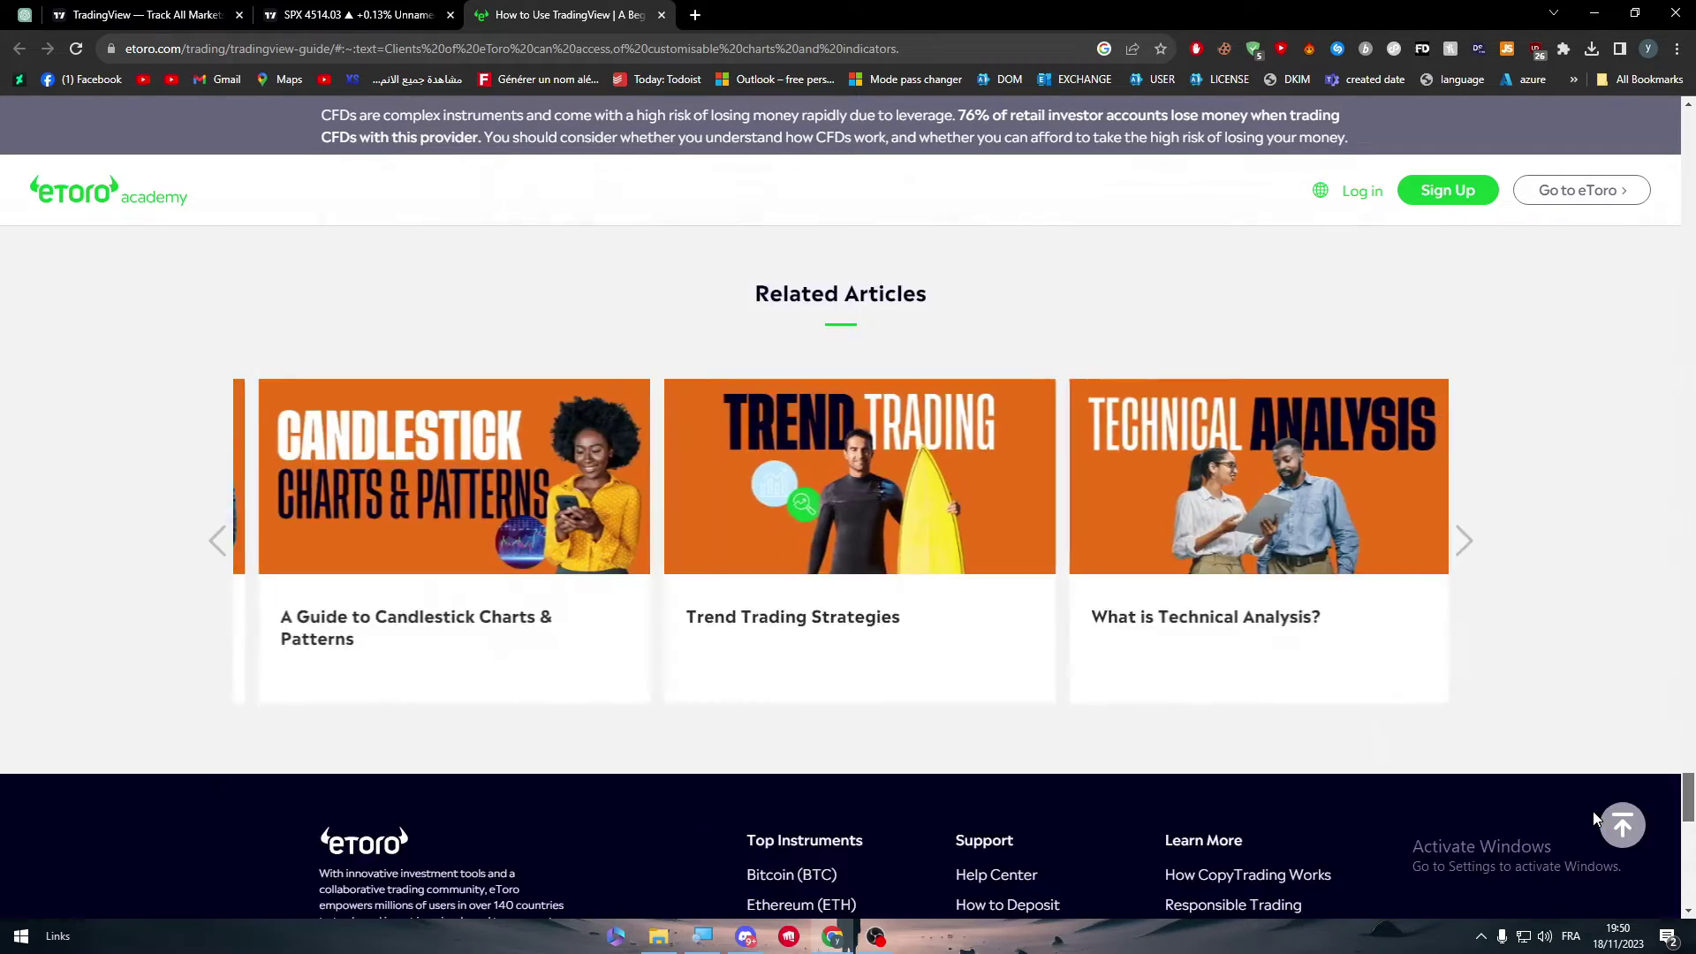
pyautogui.scroll(20, 1593, 818)
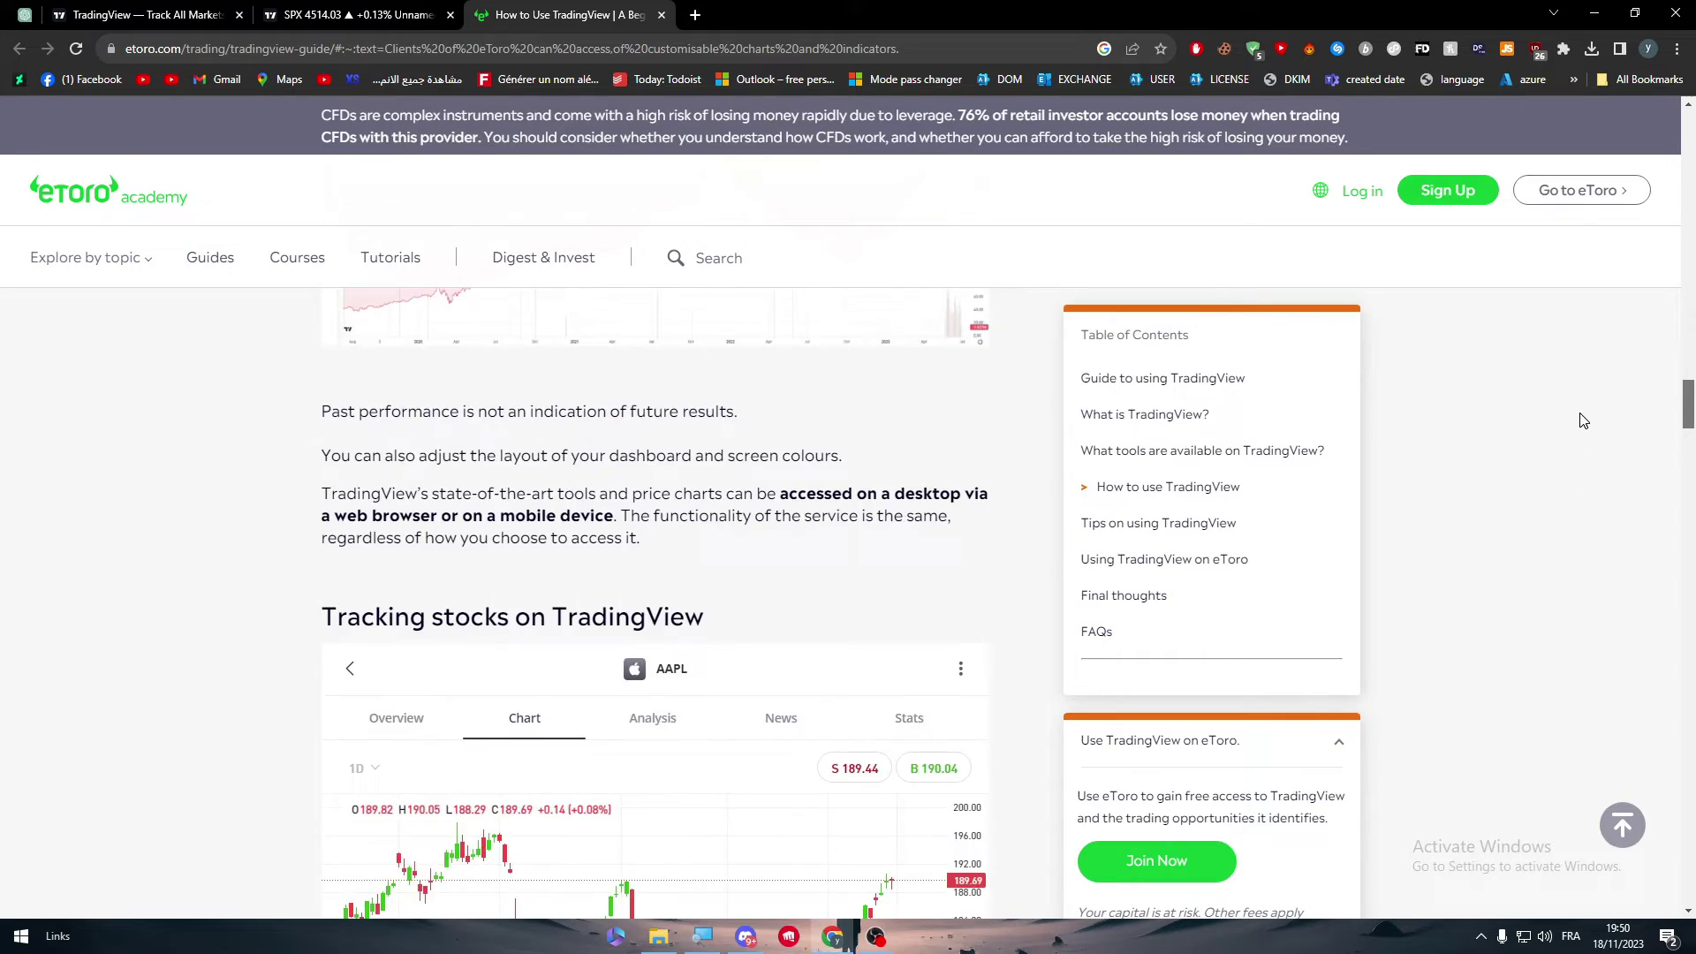
pyautogui.scroll(12, 1583, 420)
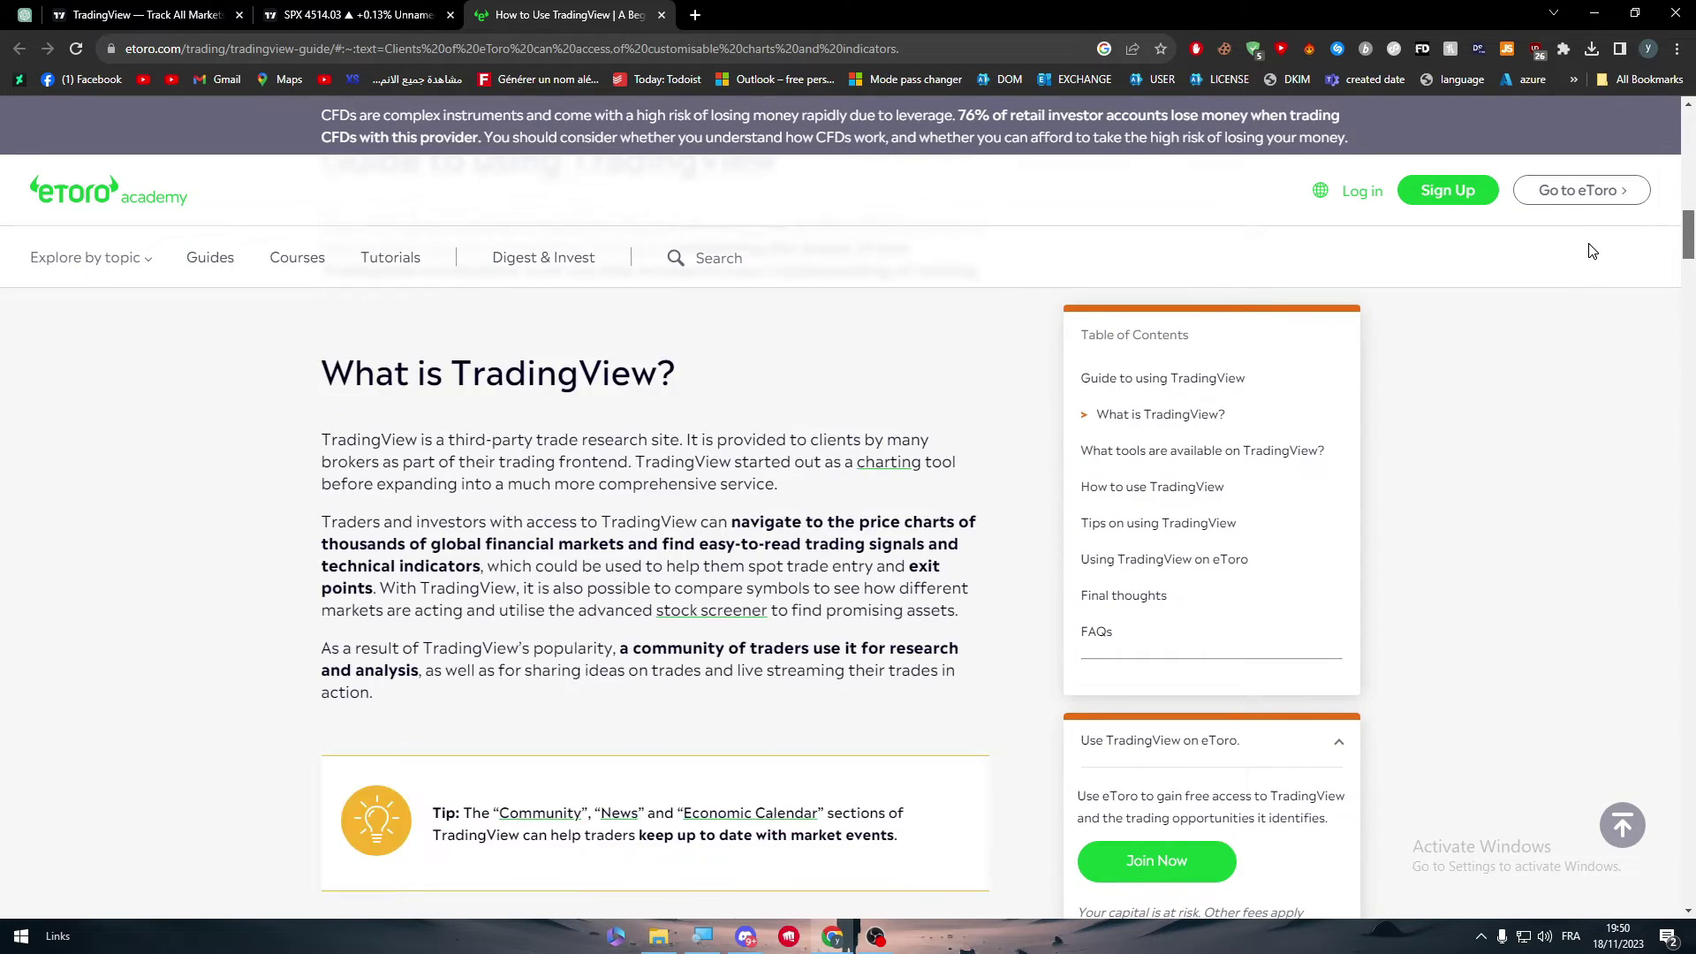
pyautogui.scroll(6, 1586, 239)
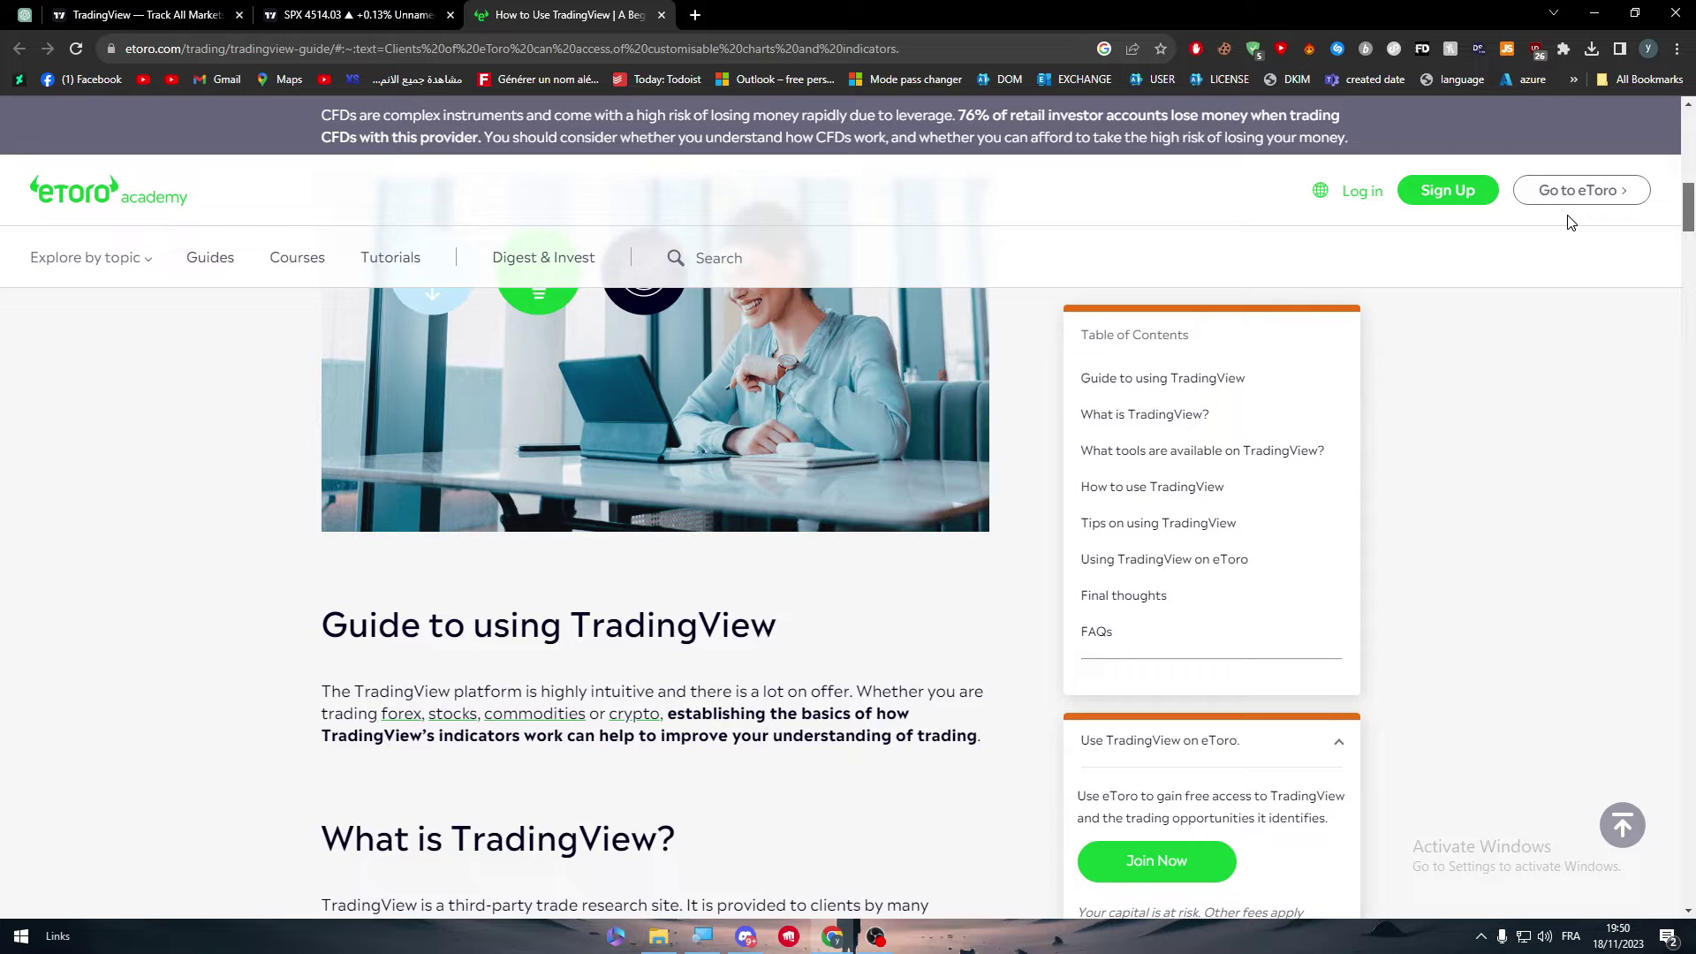
pyautogui.scroll(-8, 1571, 226)
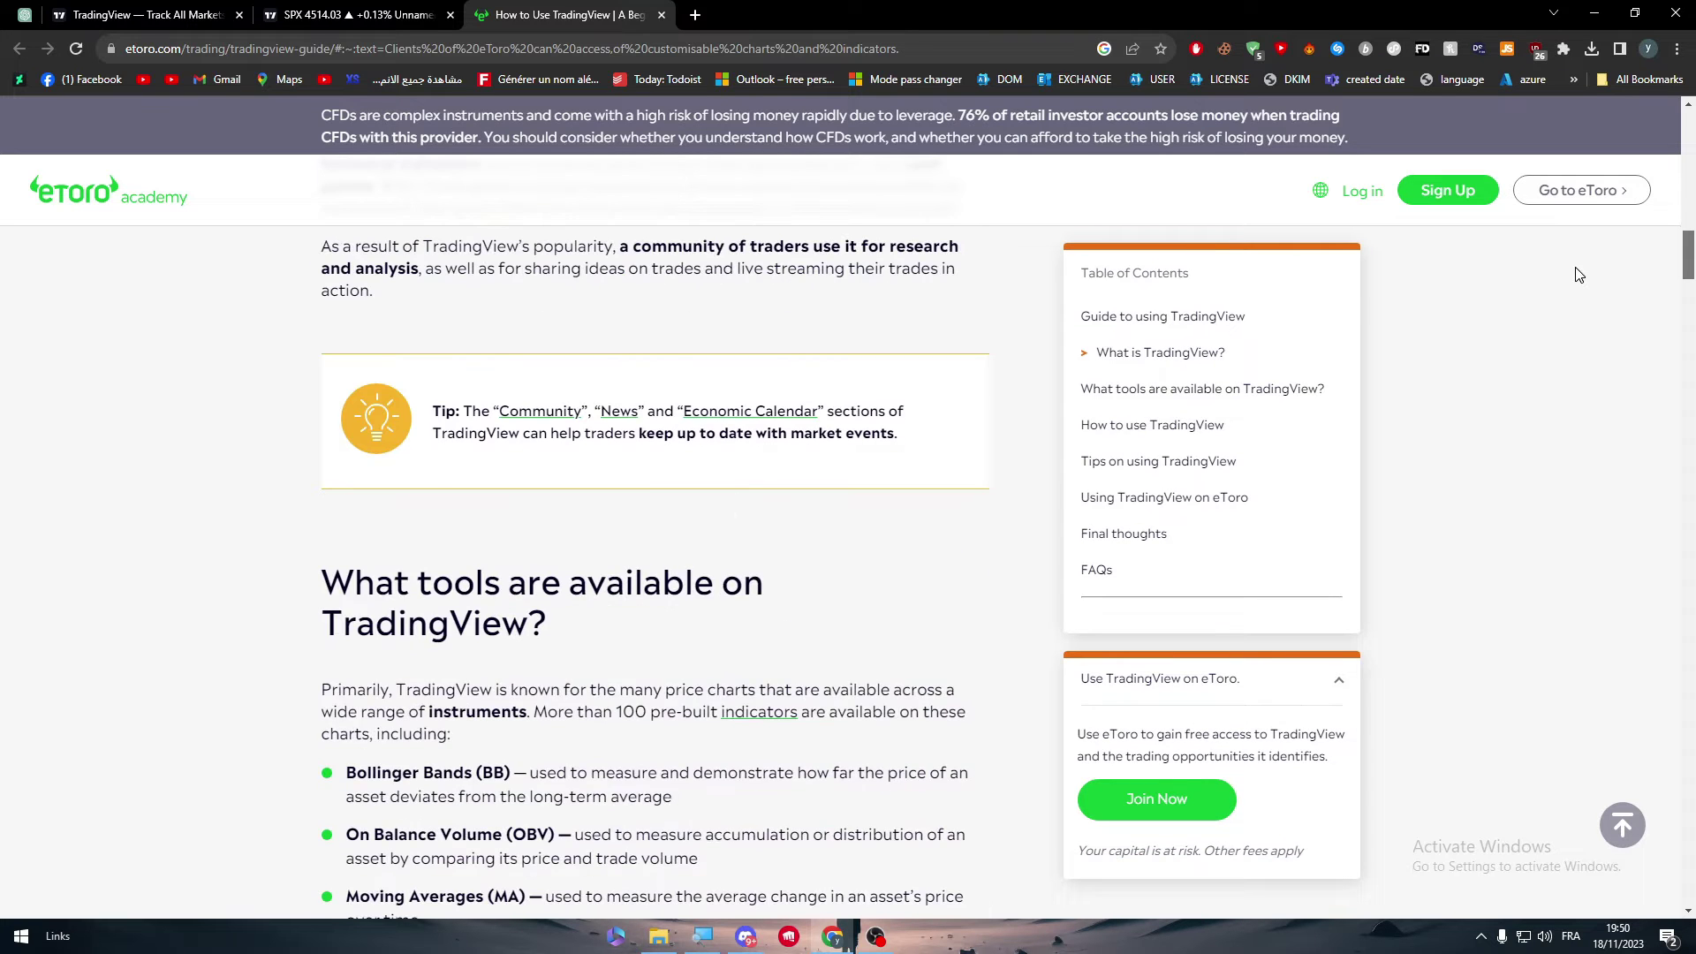
pyautogui.scroll(5, 1581, 261)
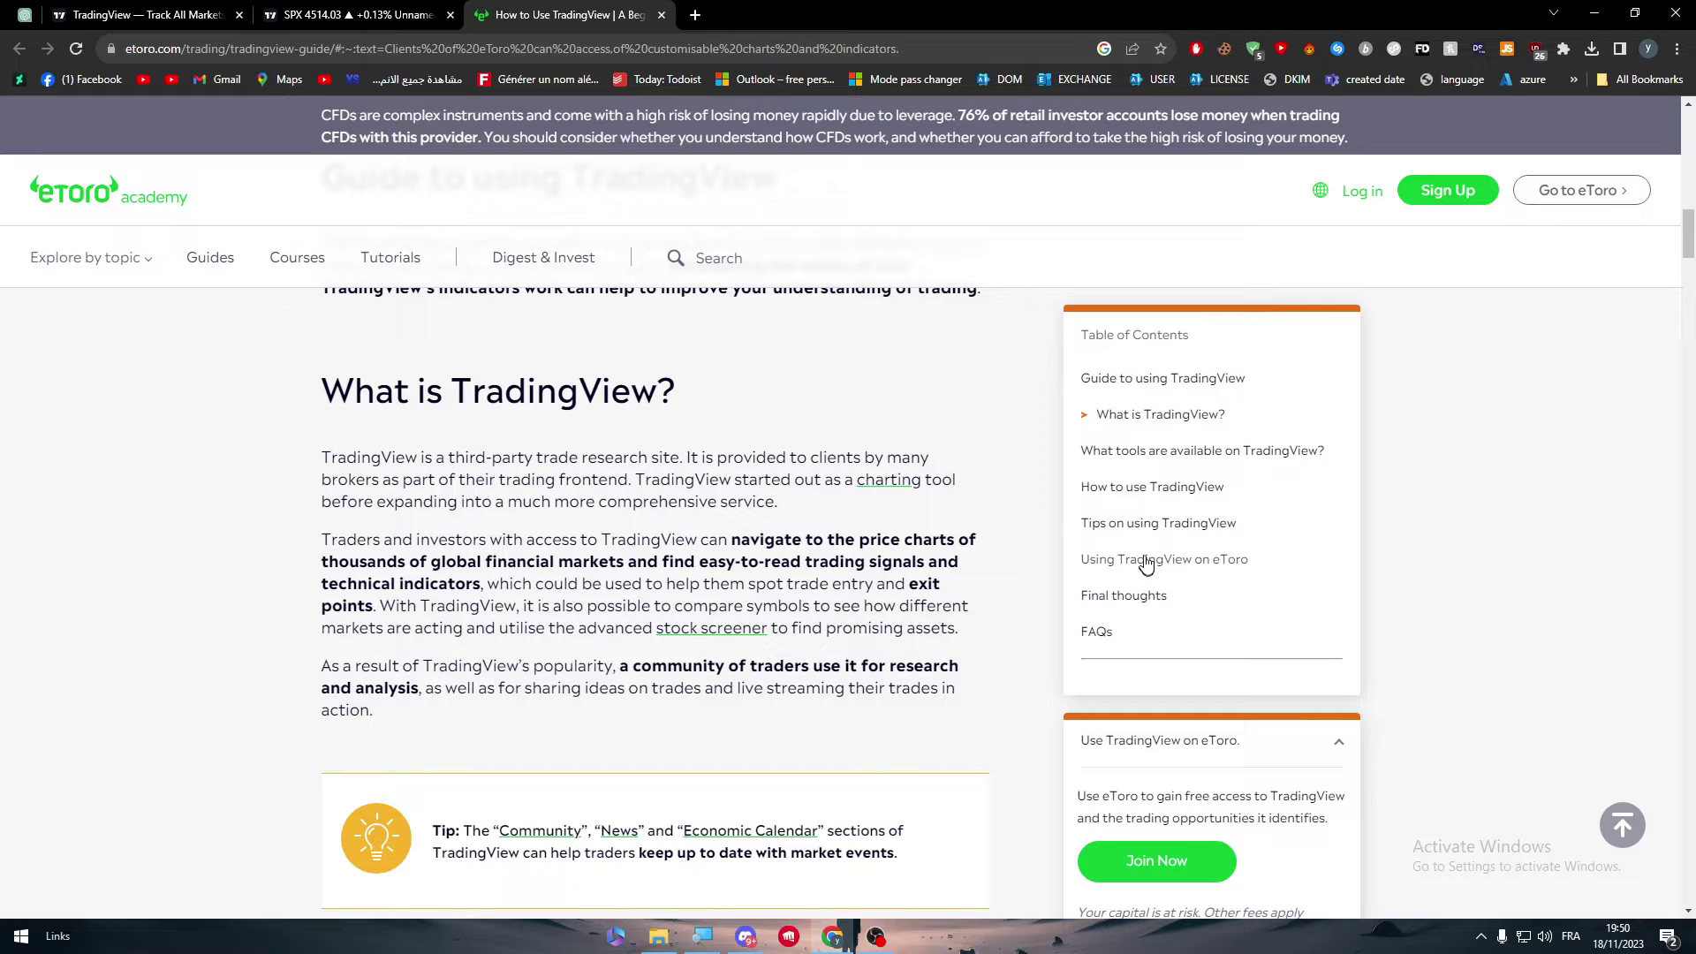
# - Jump to 'Using TradingView on eToro' from the contents and highlight its opening sentence
pyautogui.click(1238, 566)
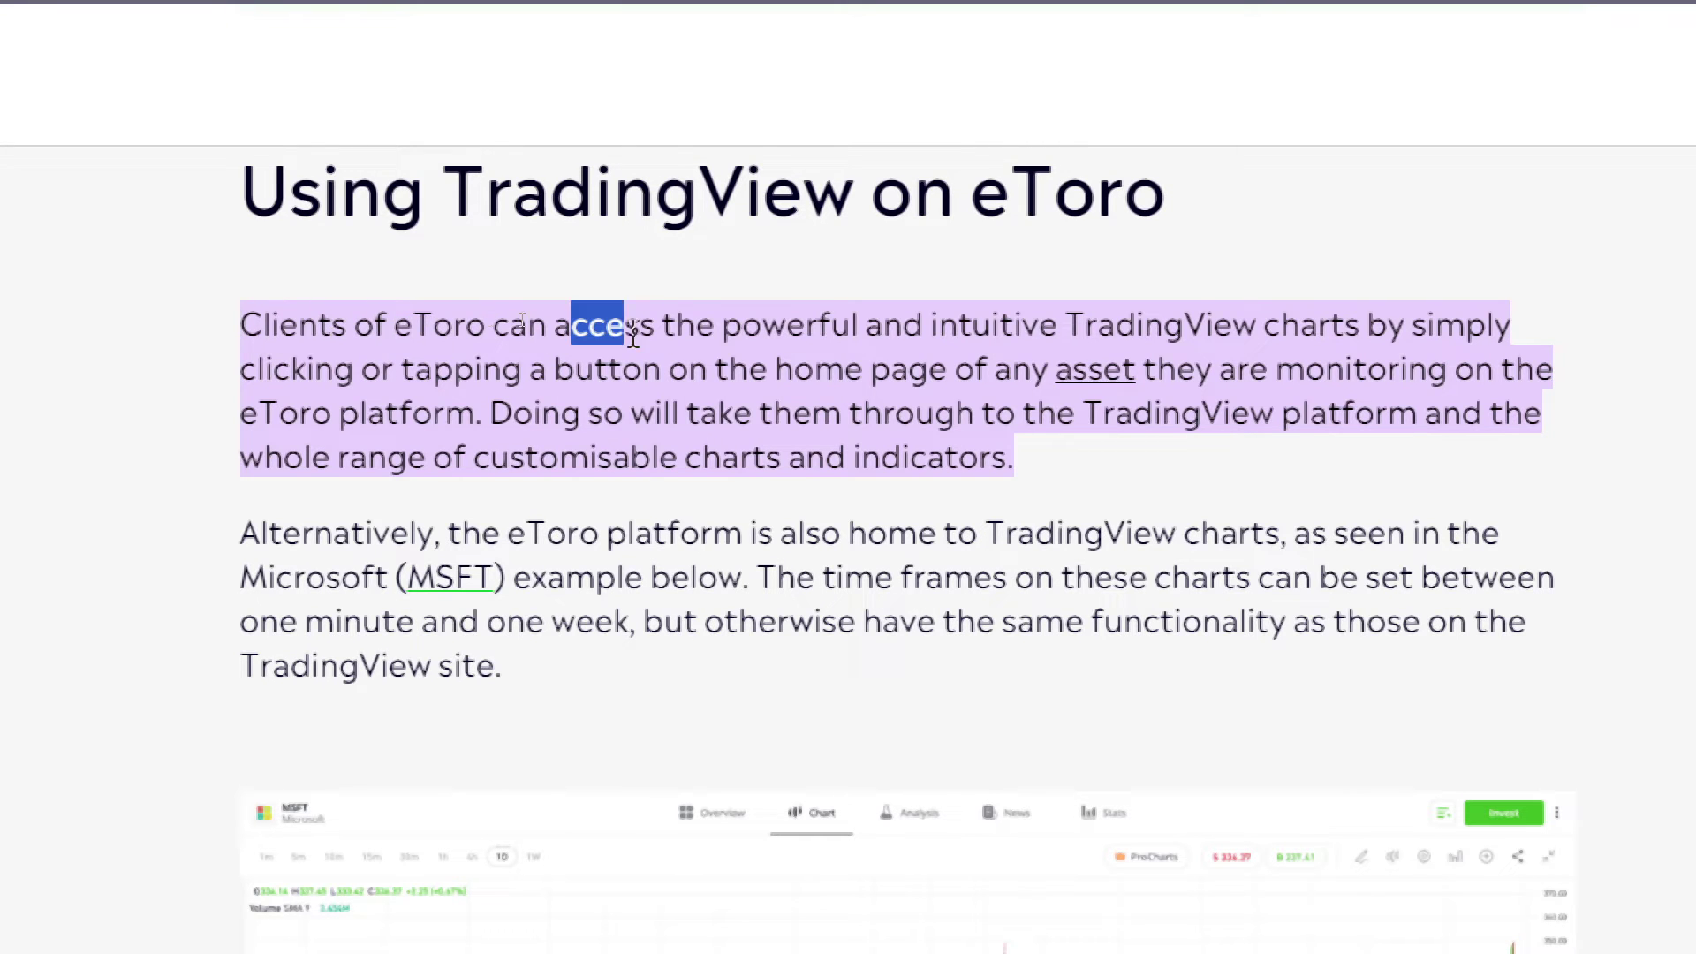
pyautogui.moveTo(633, 336); pyautogui.dragTo(975, 337)
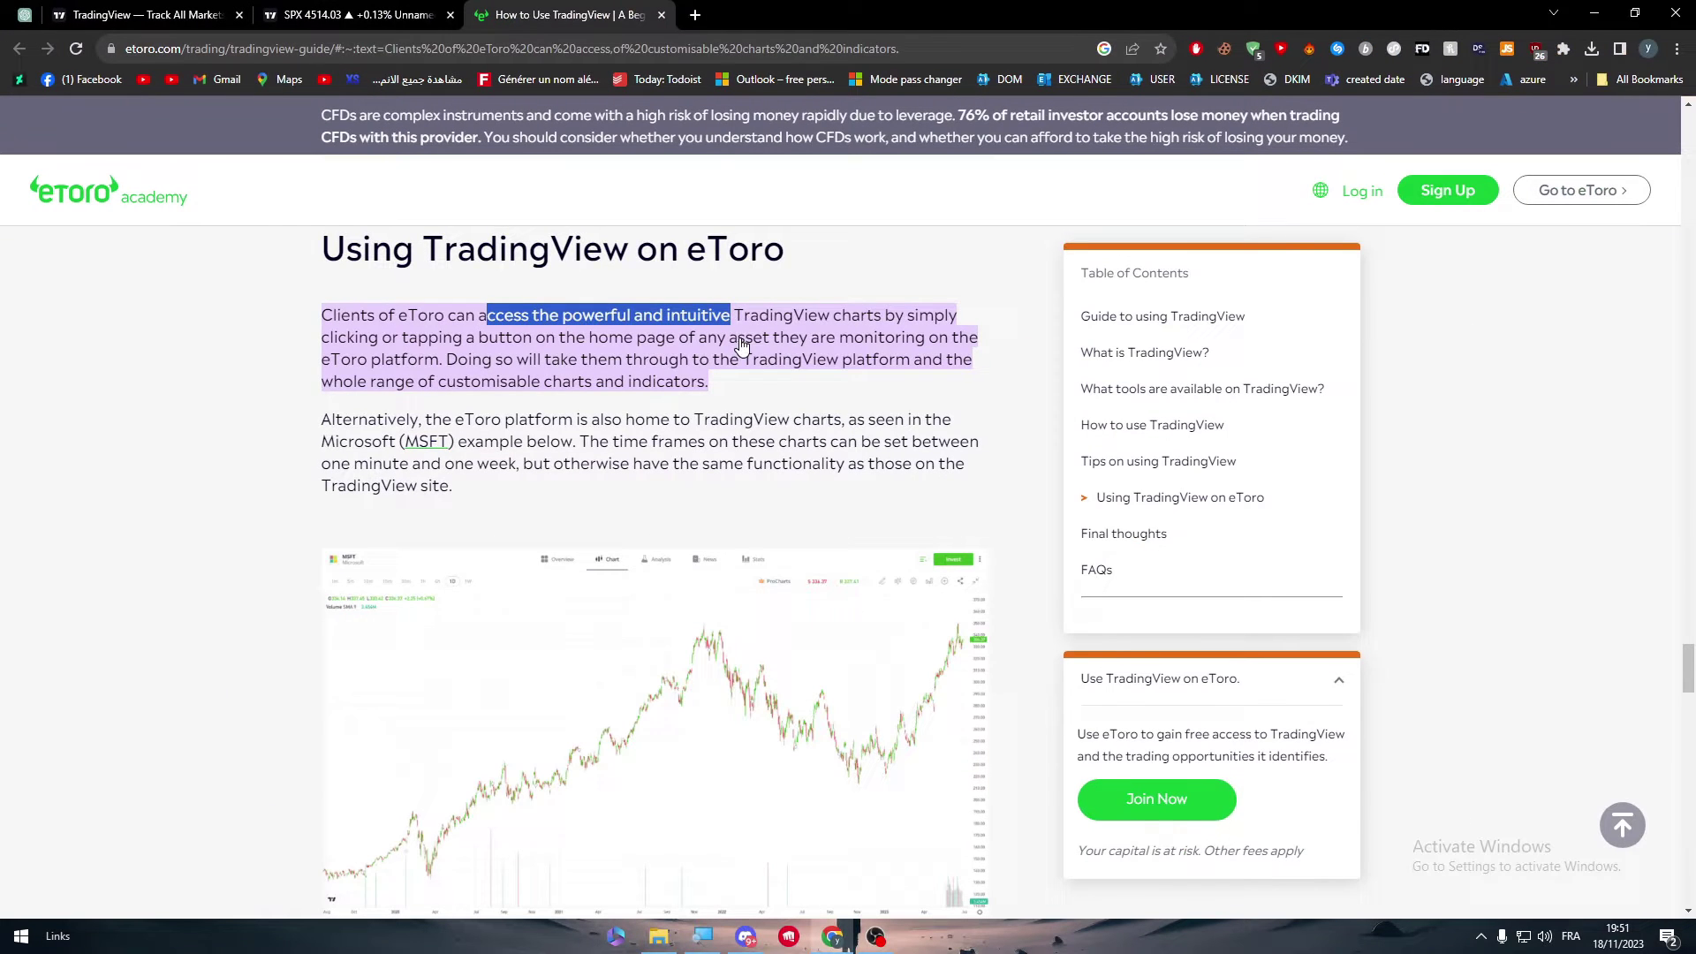
# - Open eToro's Bitcoin (BTC) market page in a new tab and show its 1D chart, panned to recent months
pyautogui.click(740, 343)
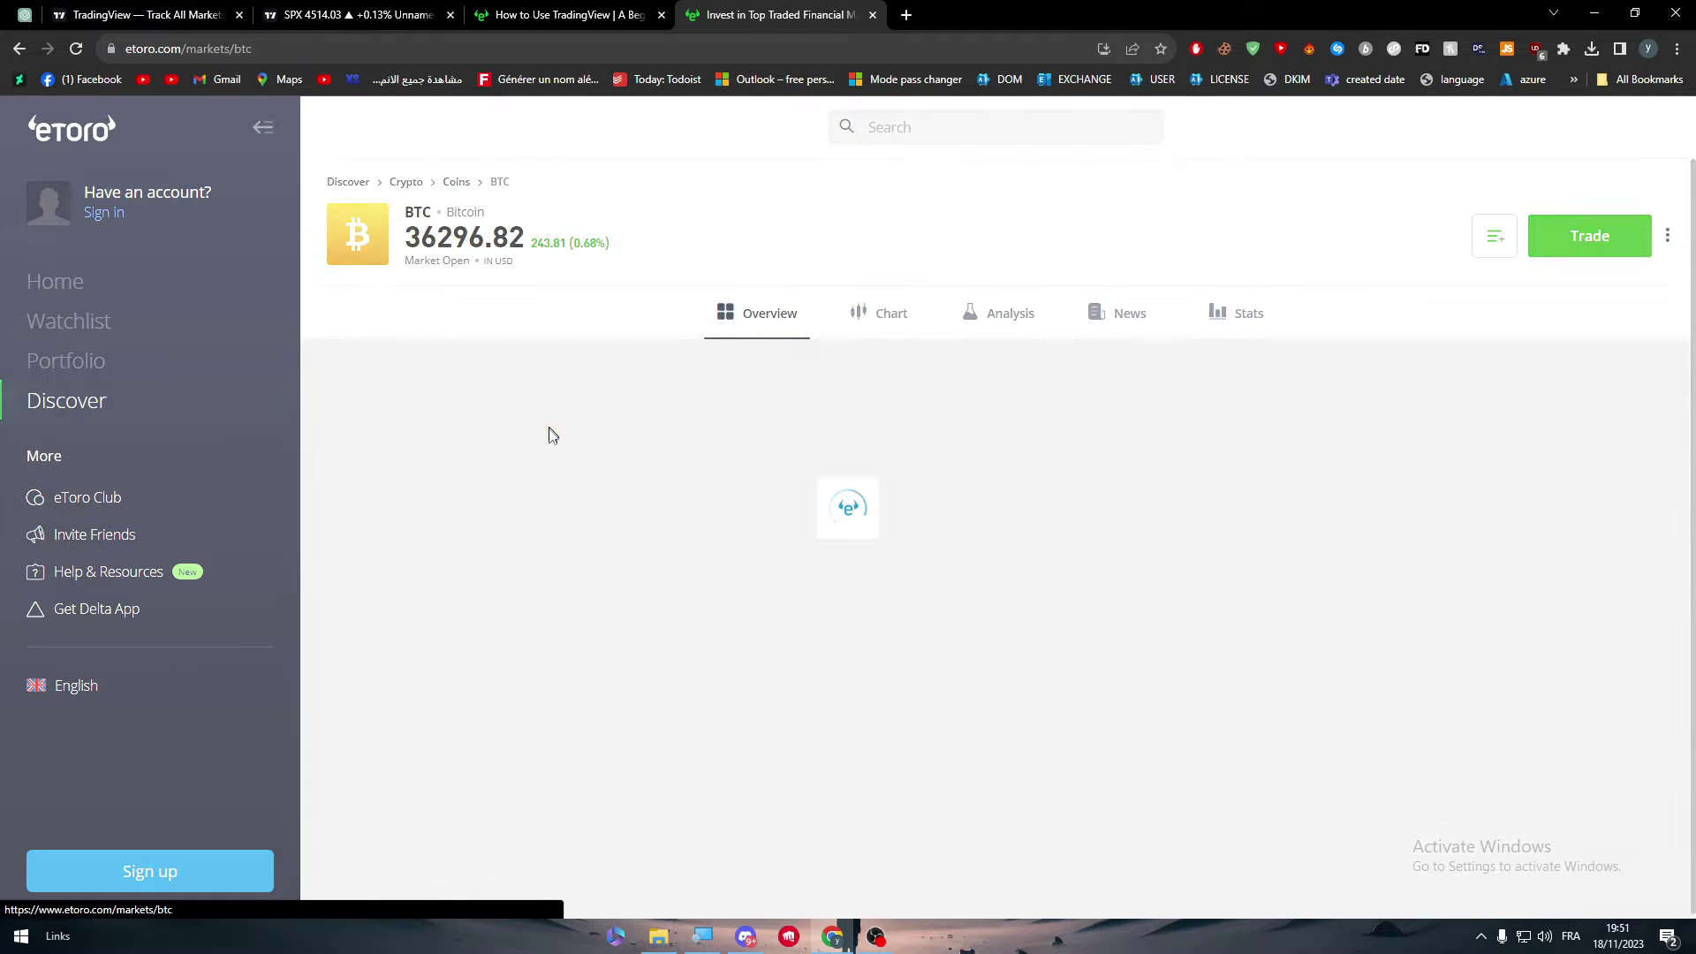
pyautogui.click(549, 432)
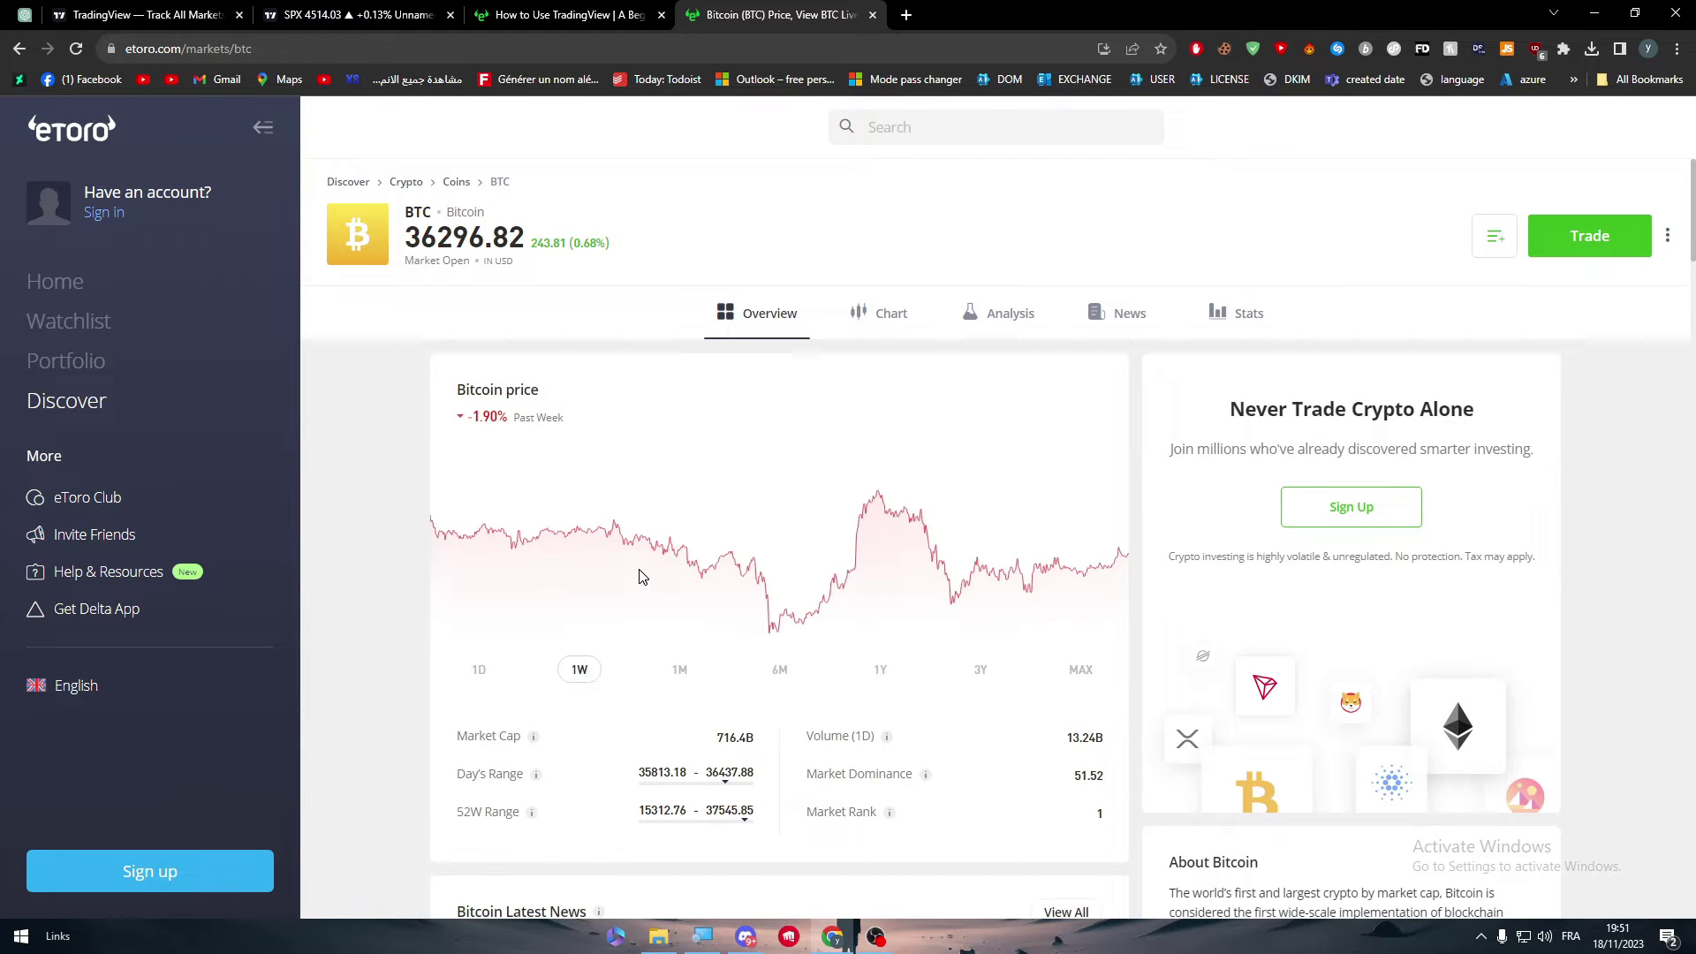
pyautogui.click(893, 316)
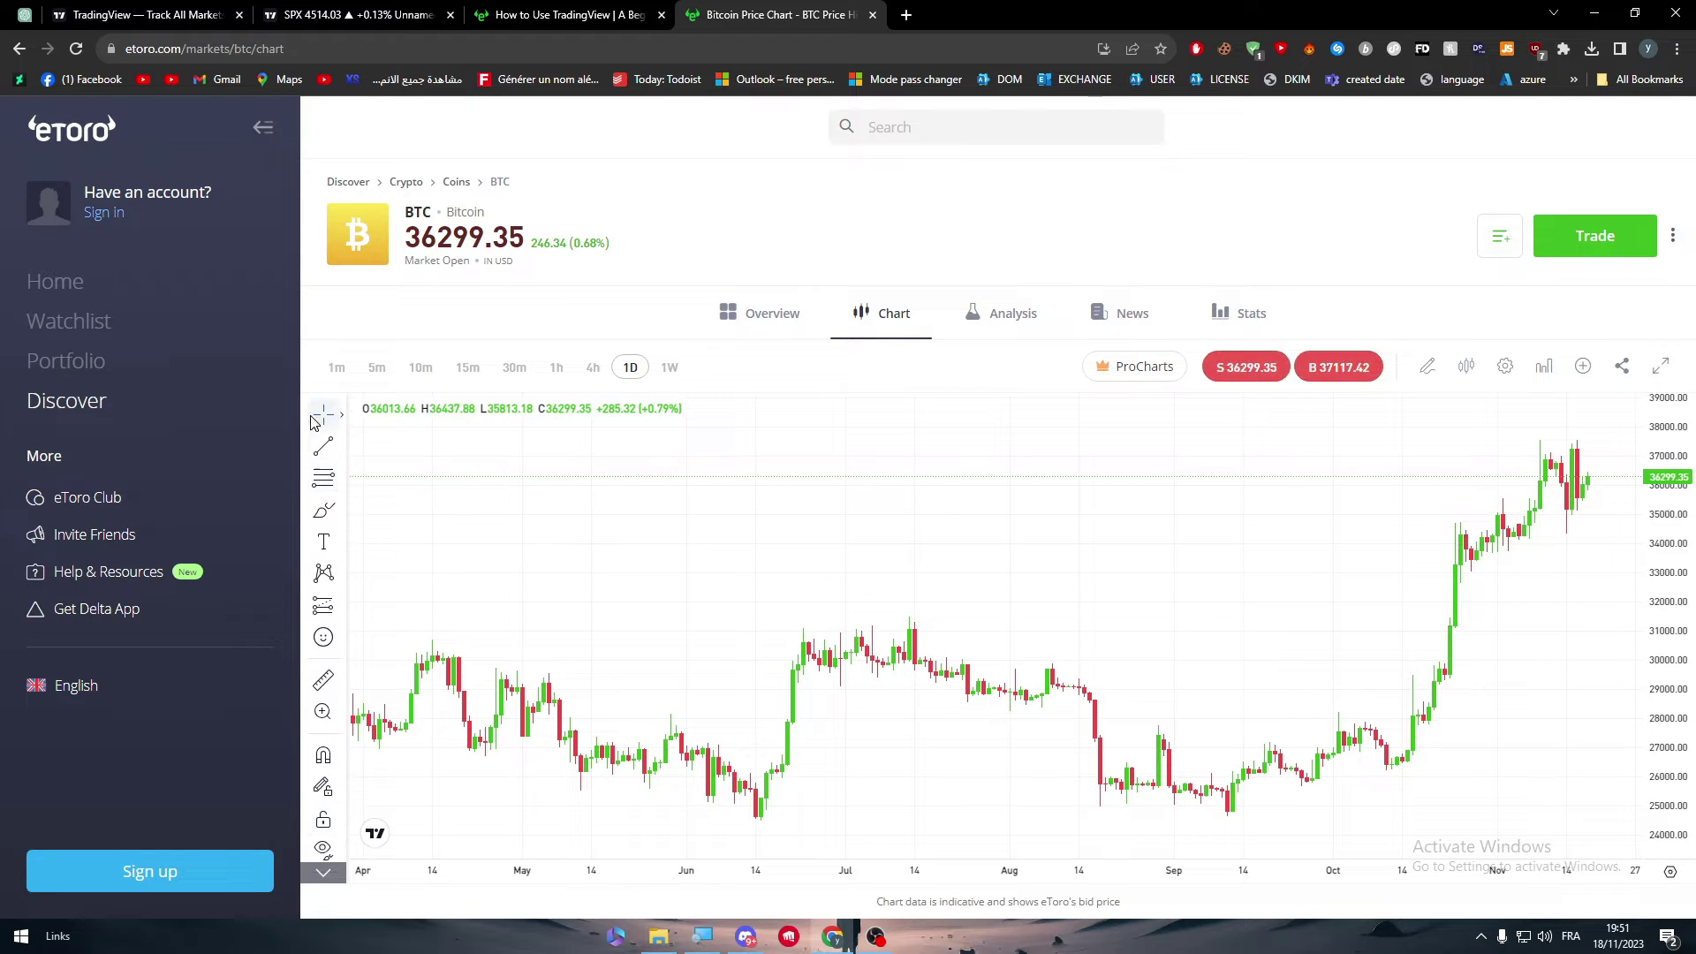
pyautogui.moveTo(1118, 576); pyautogui.dragTo(730, 533)
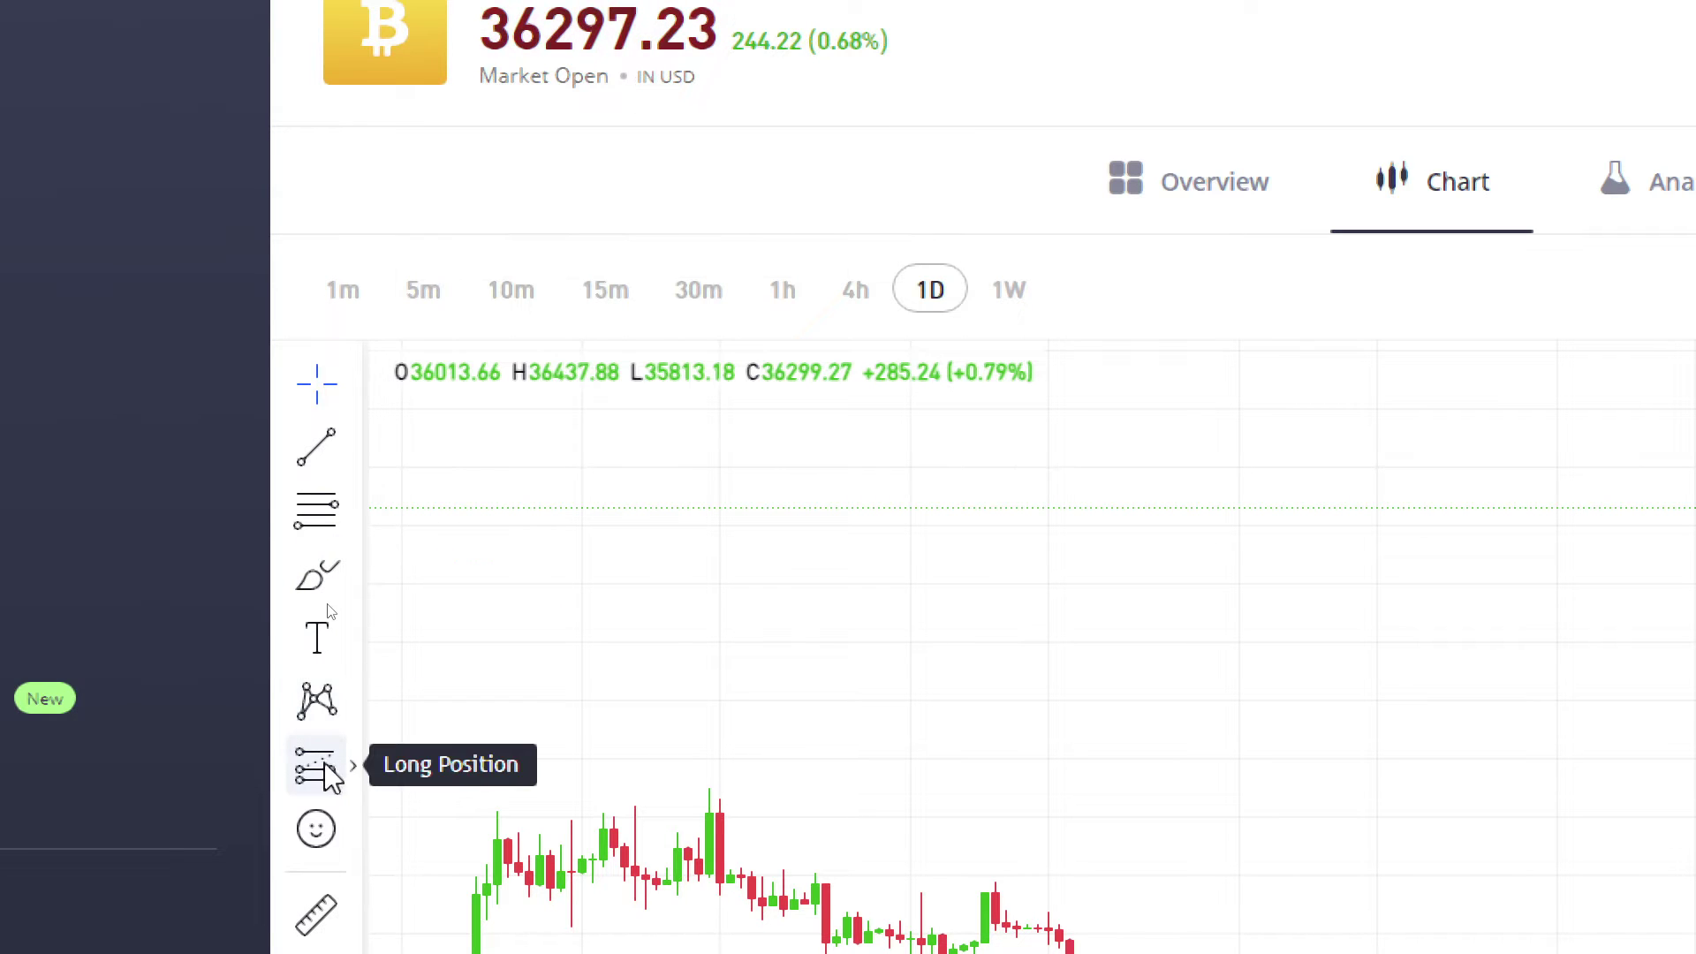
# - Place a 😂 laughing-crying emoji on the Bitcoin chart with the Icon tool
pyautogui.click(333, 830)
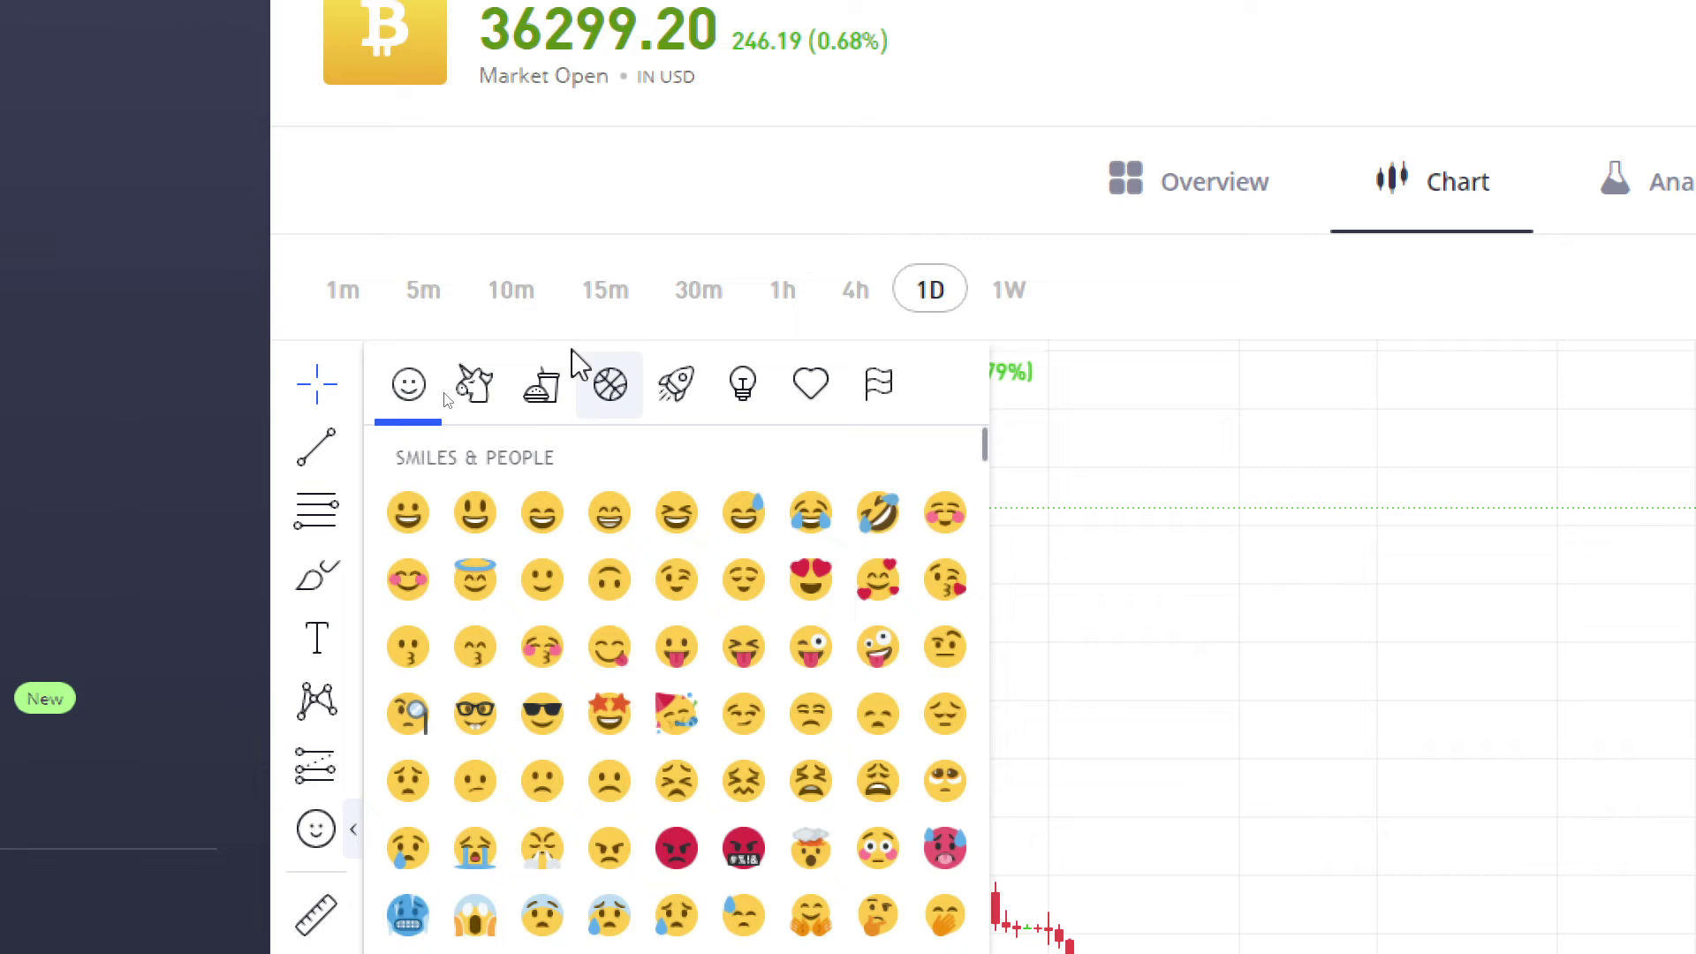
pyautogui.click(811, 512)
pyautogui.click(1025, 570)
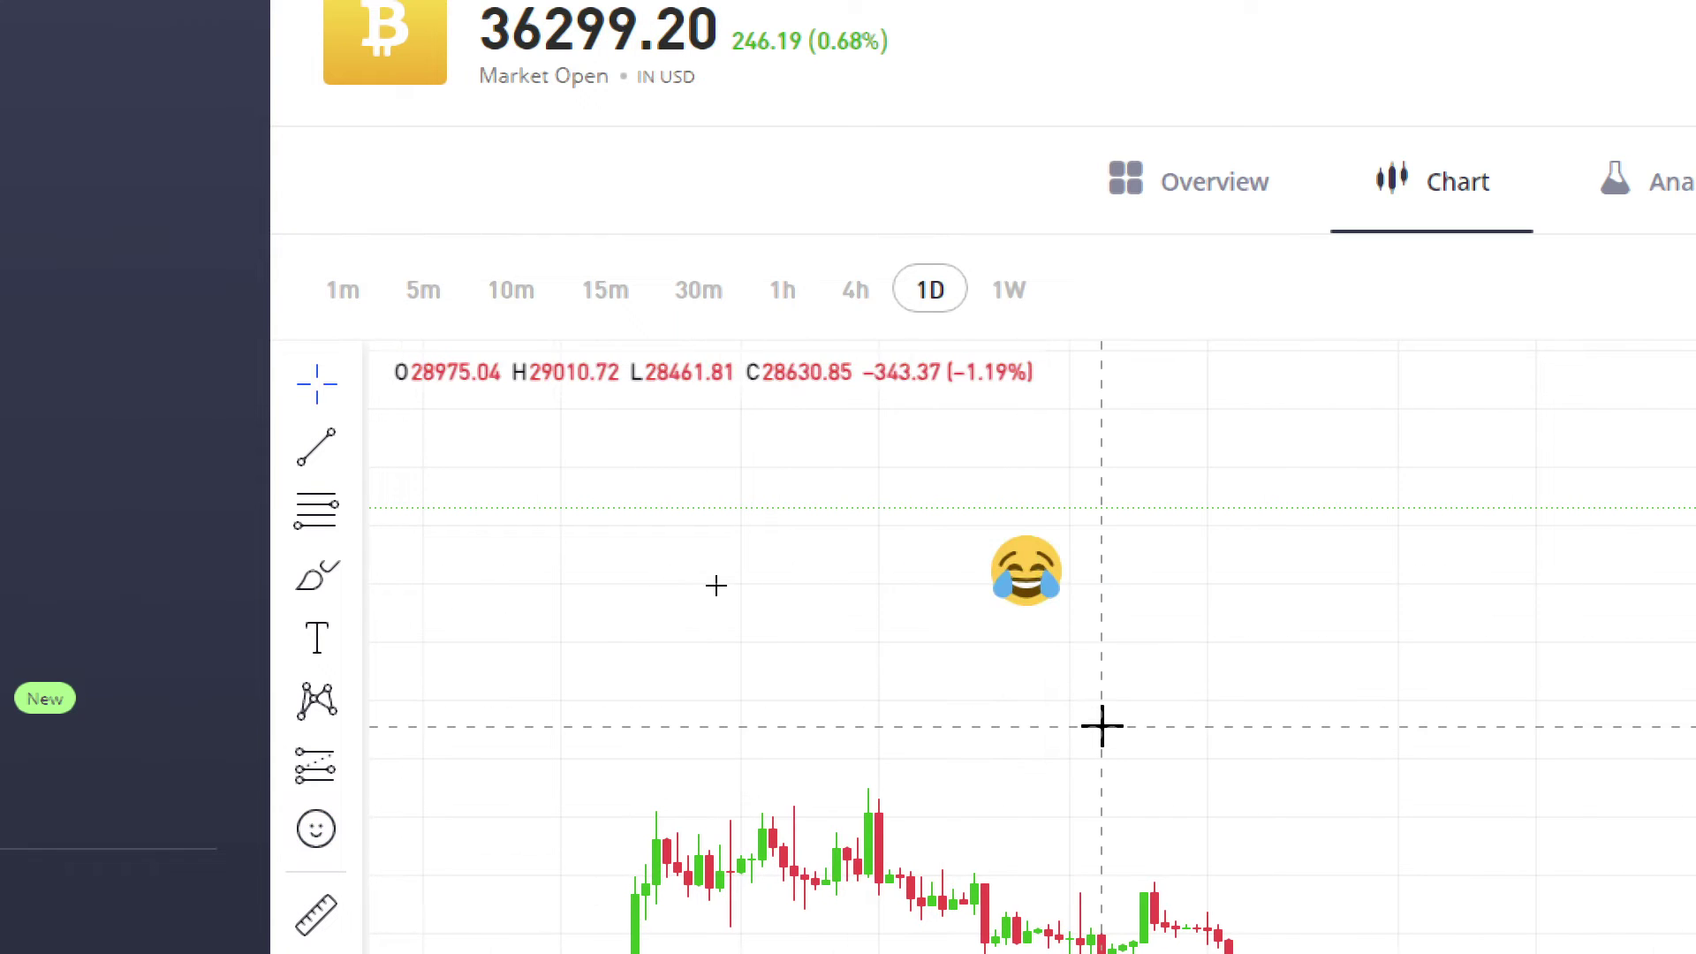
# - Draw a long-position box on the TradingView S&P 500 chart
pyautogui.click(171, 13)
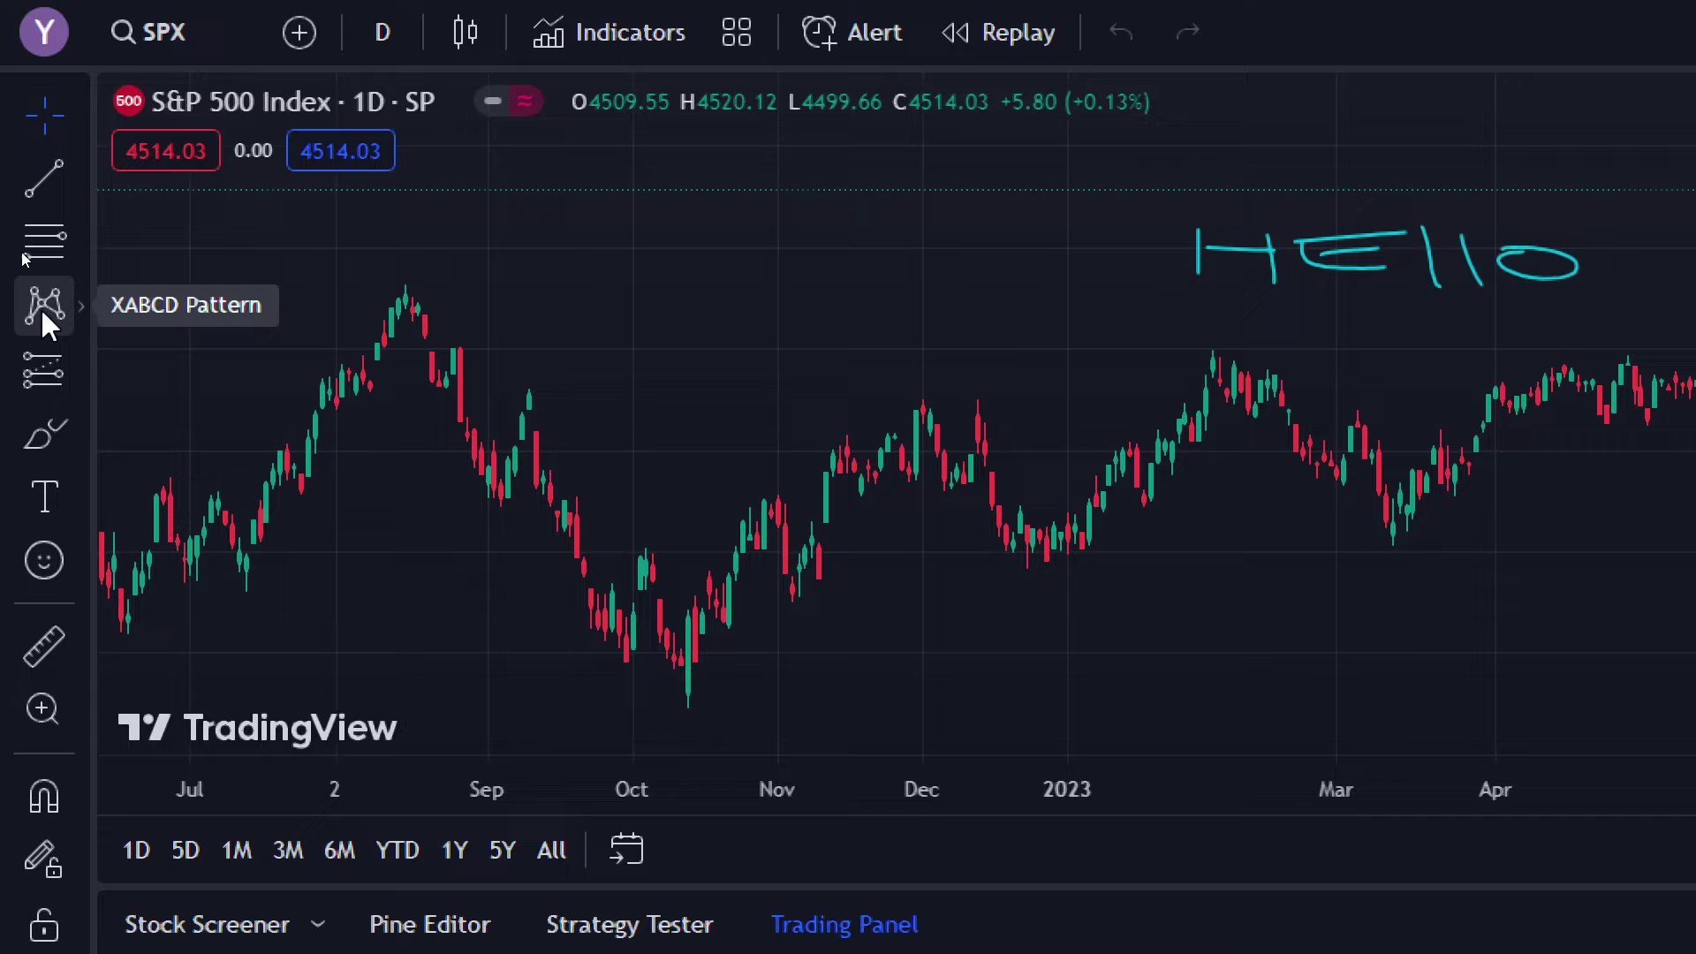
pyautogui.click(41, 371)
pyautogui.click(751, 297)
pyautogui.moveTo(755, 385)
pyautogui.mouseDown()
pyautogui.moveTo(806, 385)
pyautogui.moveTo(560, 380)
pyautogui.mouseUp()
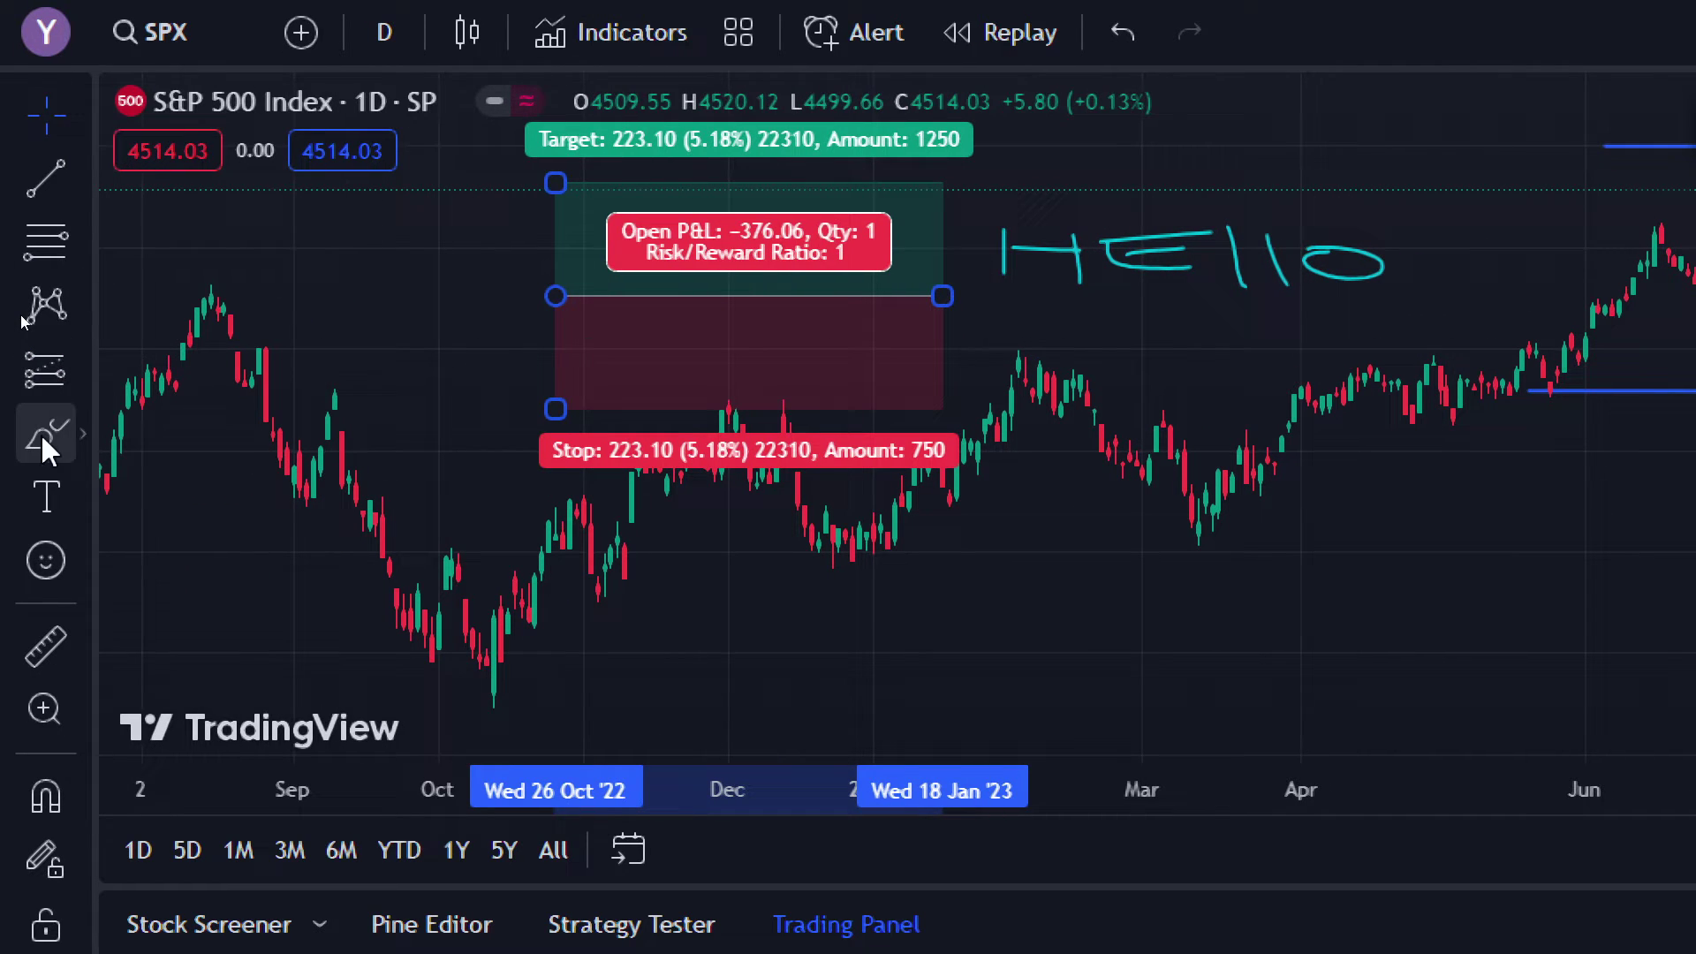
# - Add a large 😂 emoji to the S&P 500 chart, move it higher, then return to eToro's Bitcoin chart
pyautogui.click(46, 556)
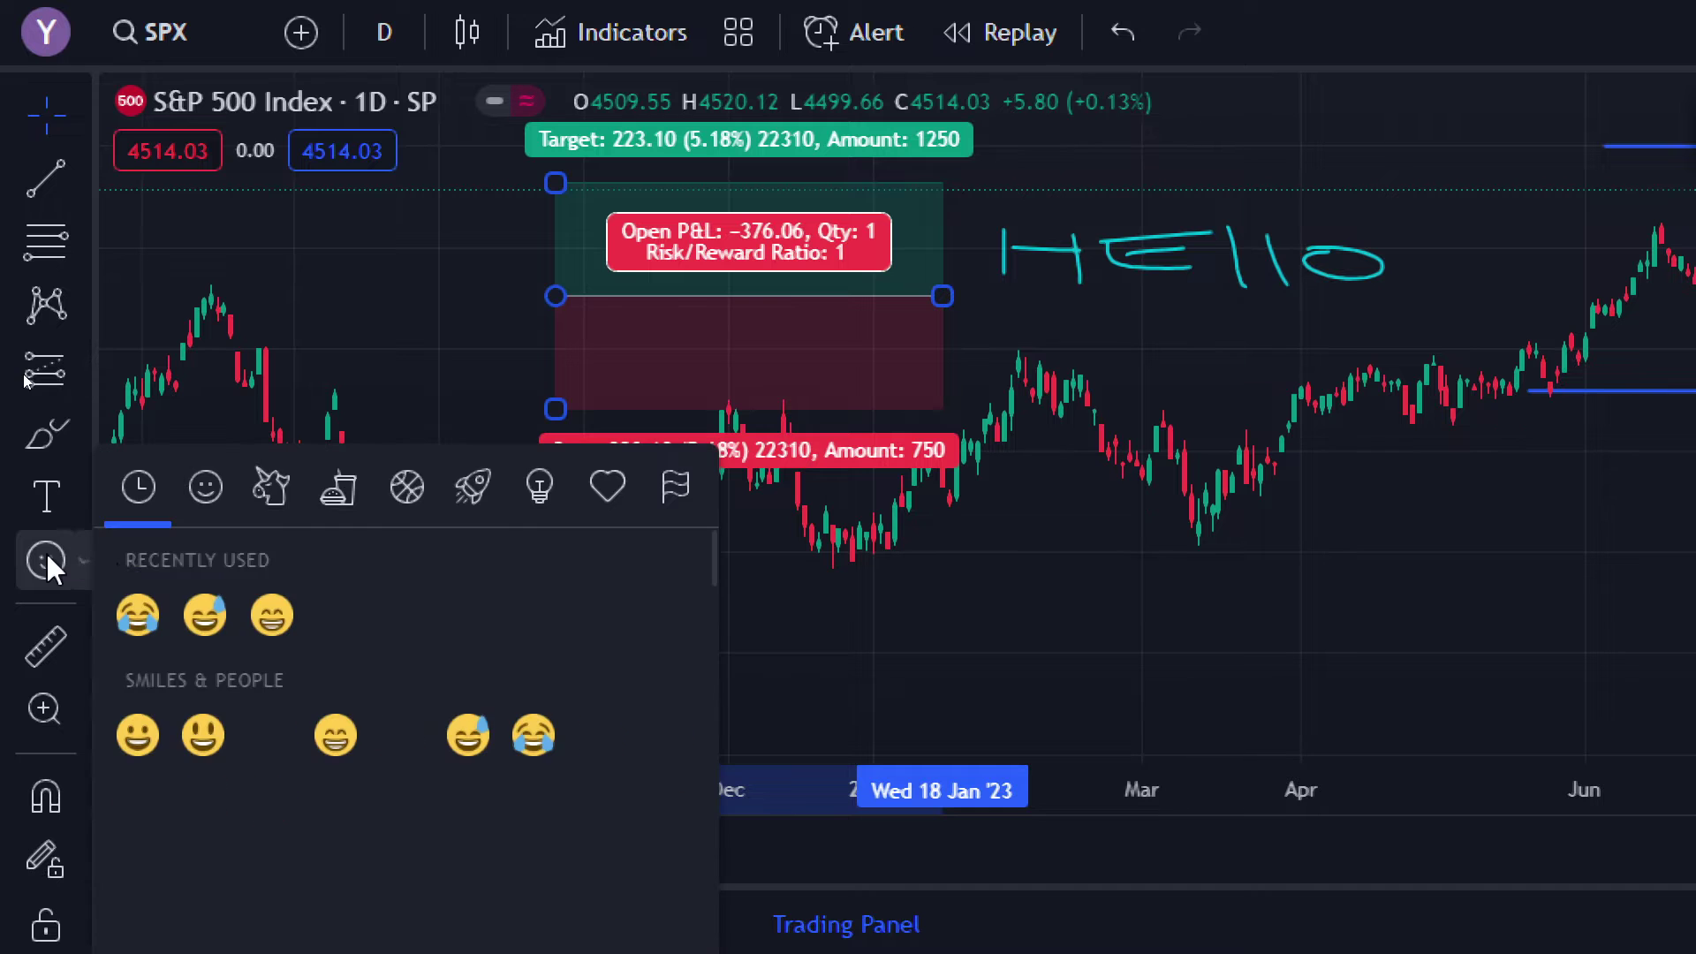
pyautogui.press('Escape')
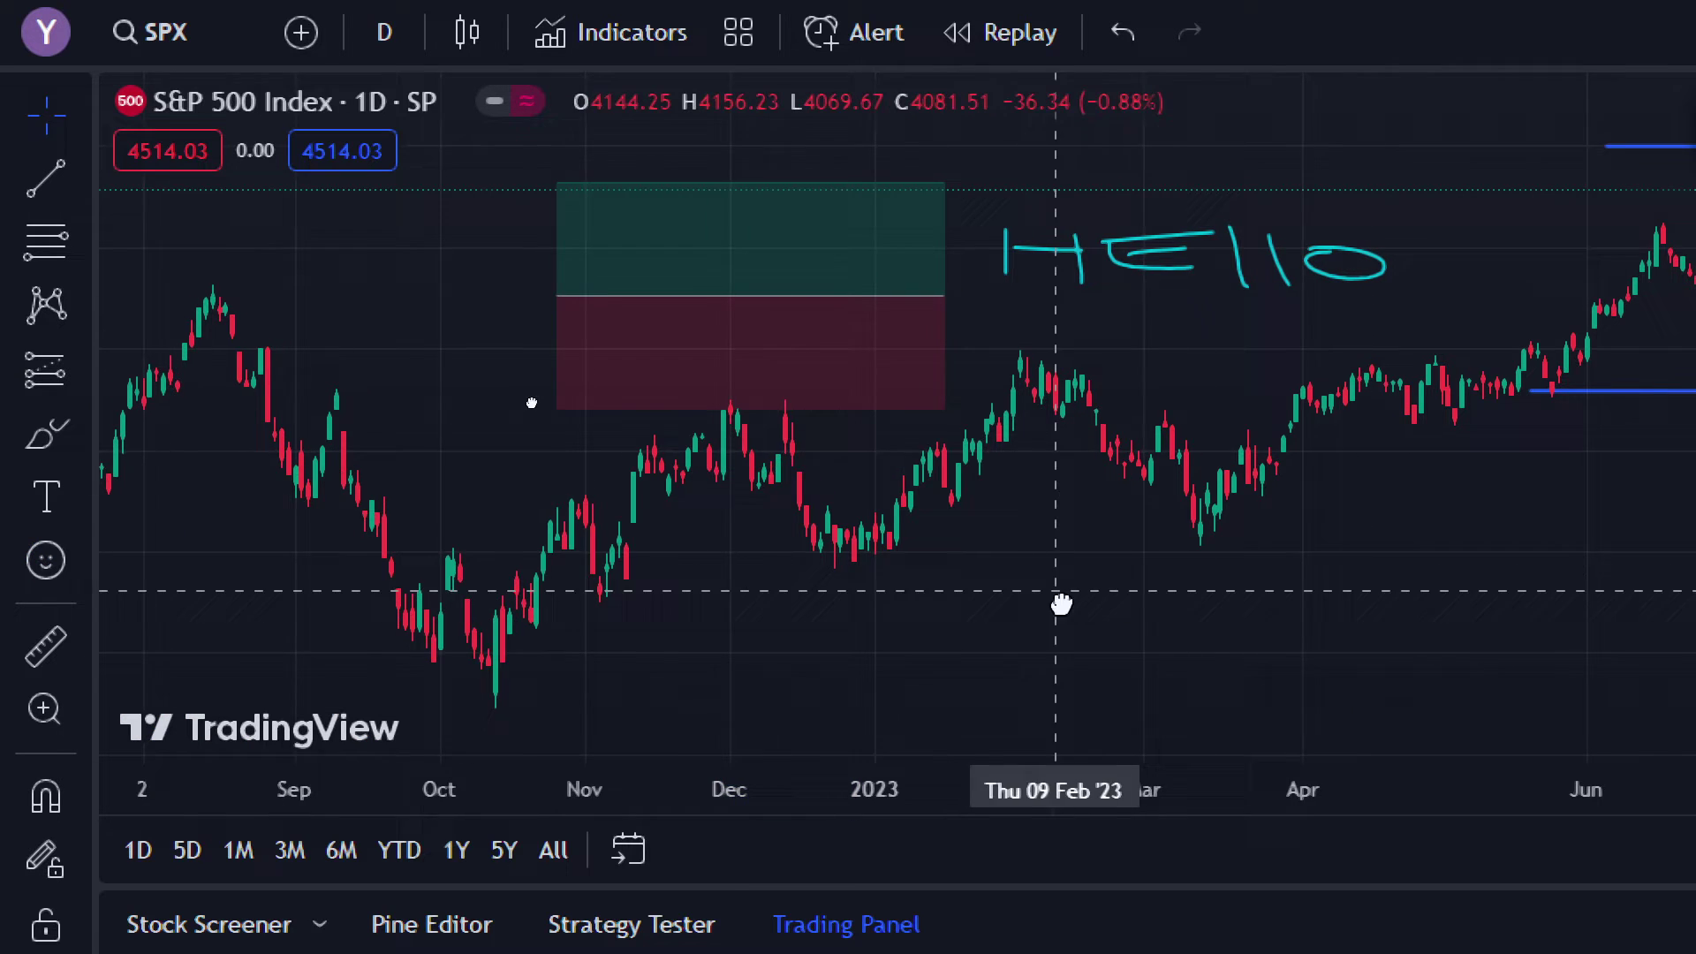
pyautogui.click(1060, 604)
pyautogui.moveTo(1048, 576); pyautogui.dragTo(1206, 419)
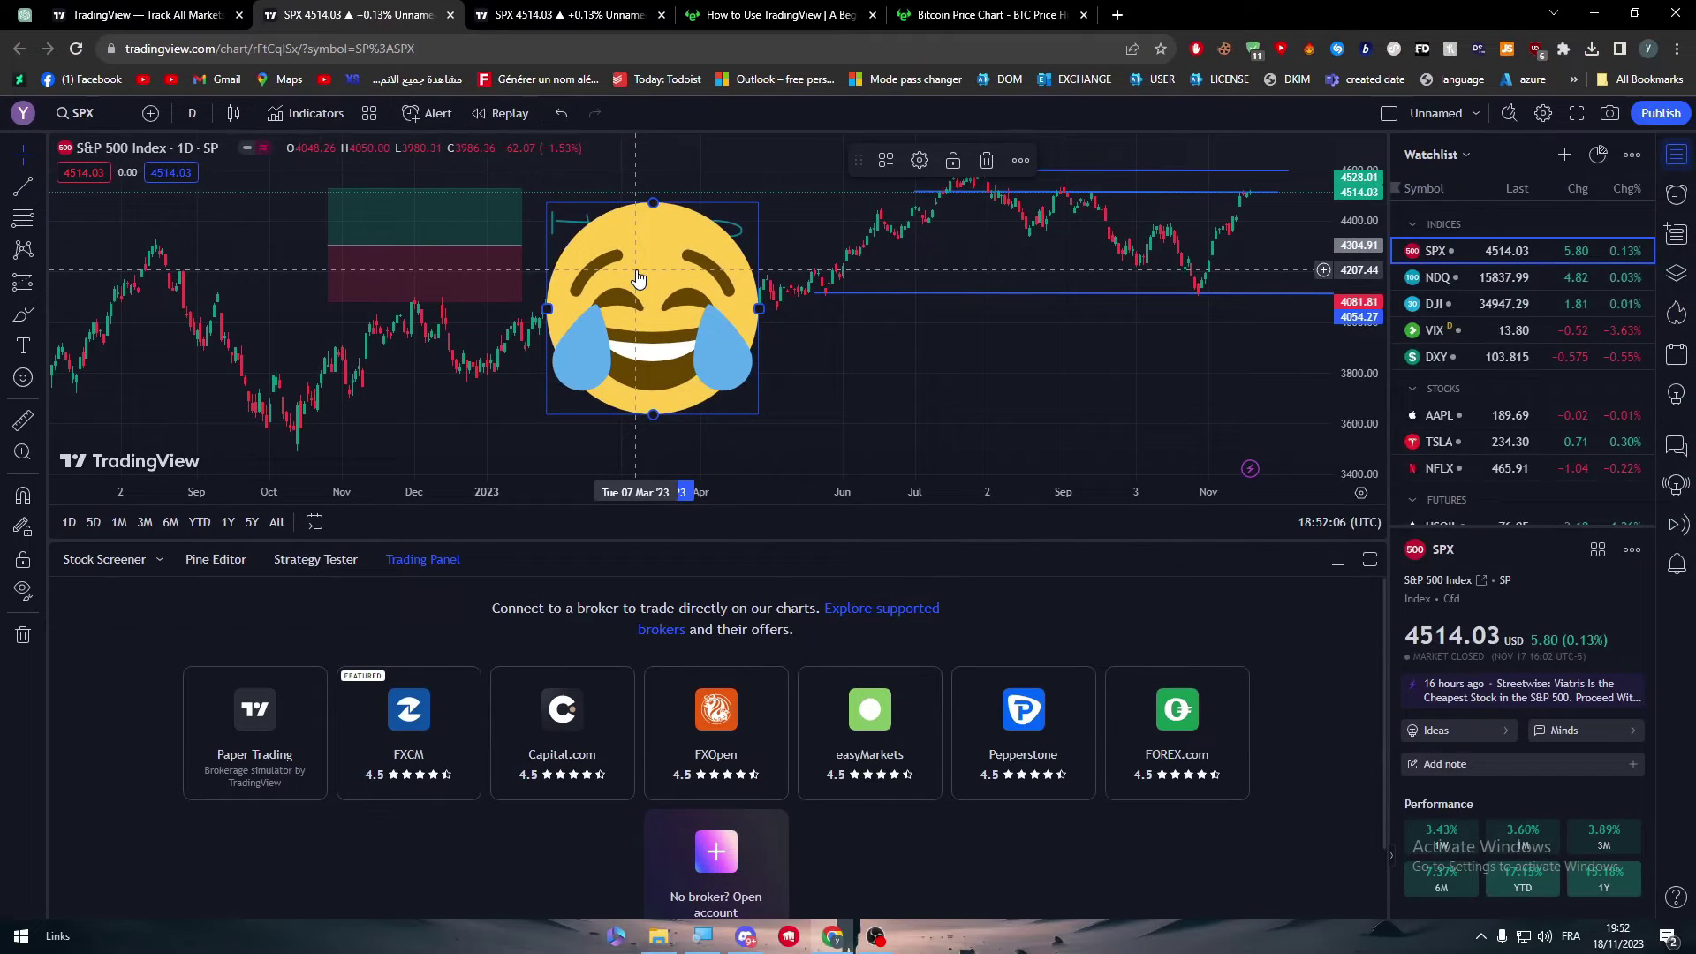
pyautogui.click(978, 11)
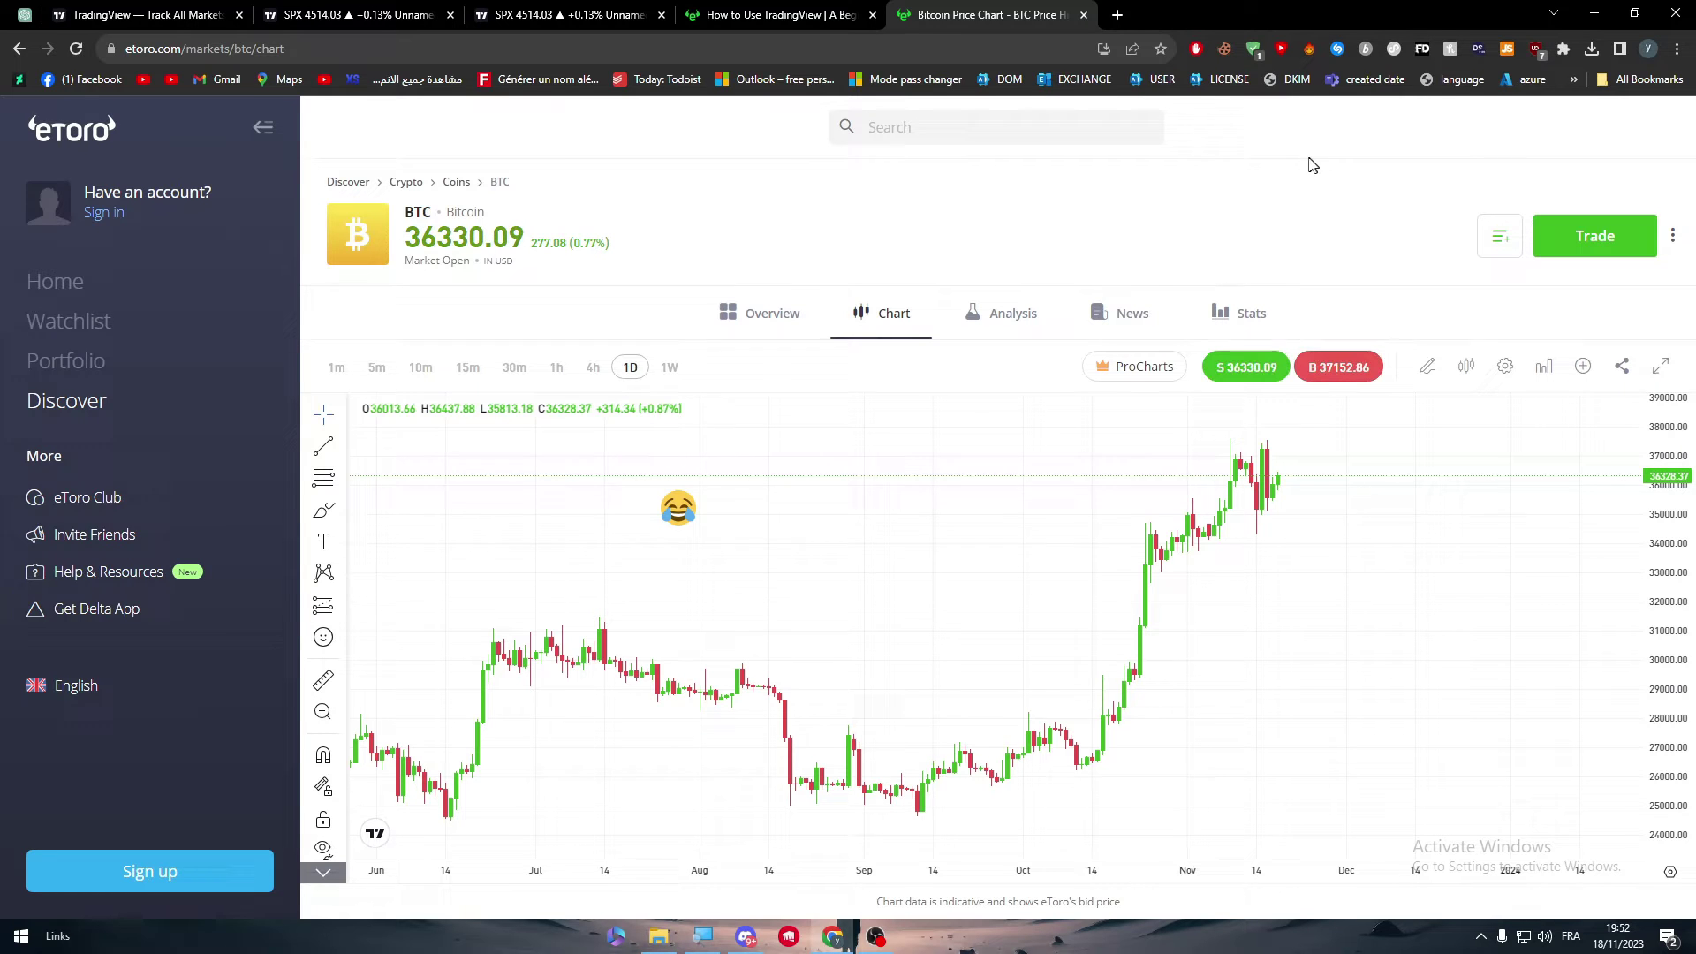
pyautogui.click(989, 314)
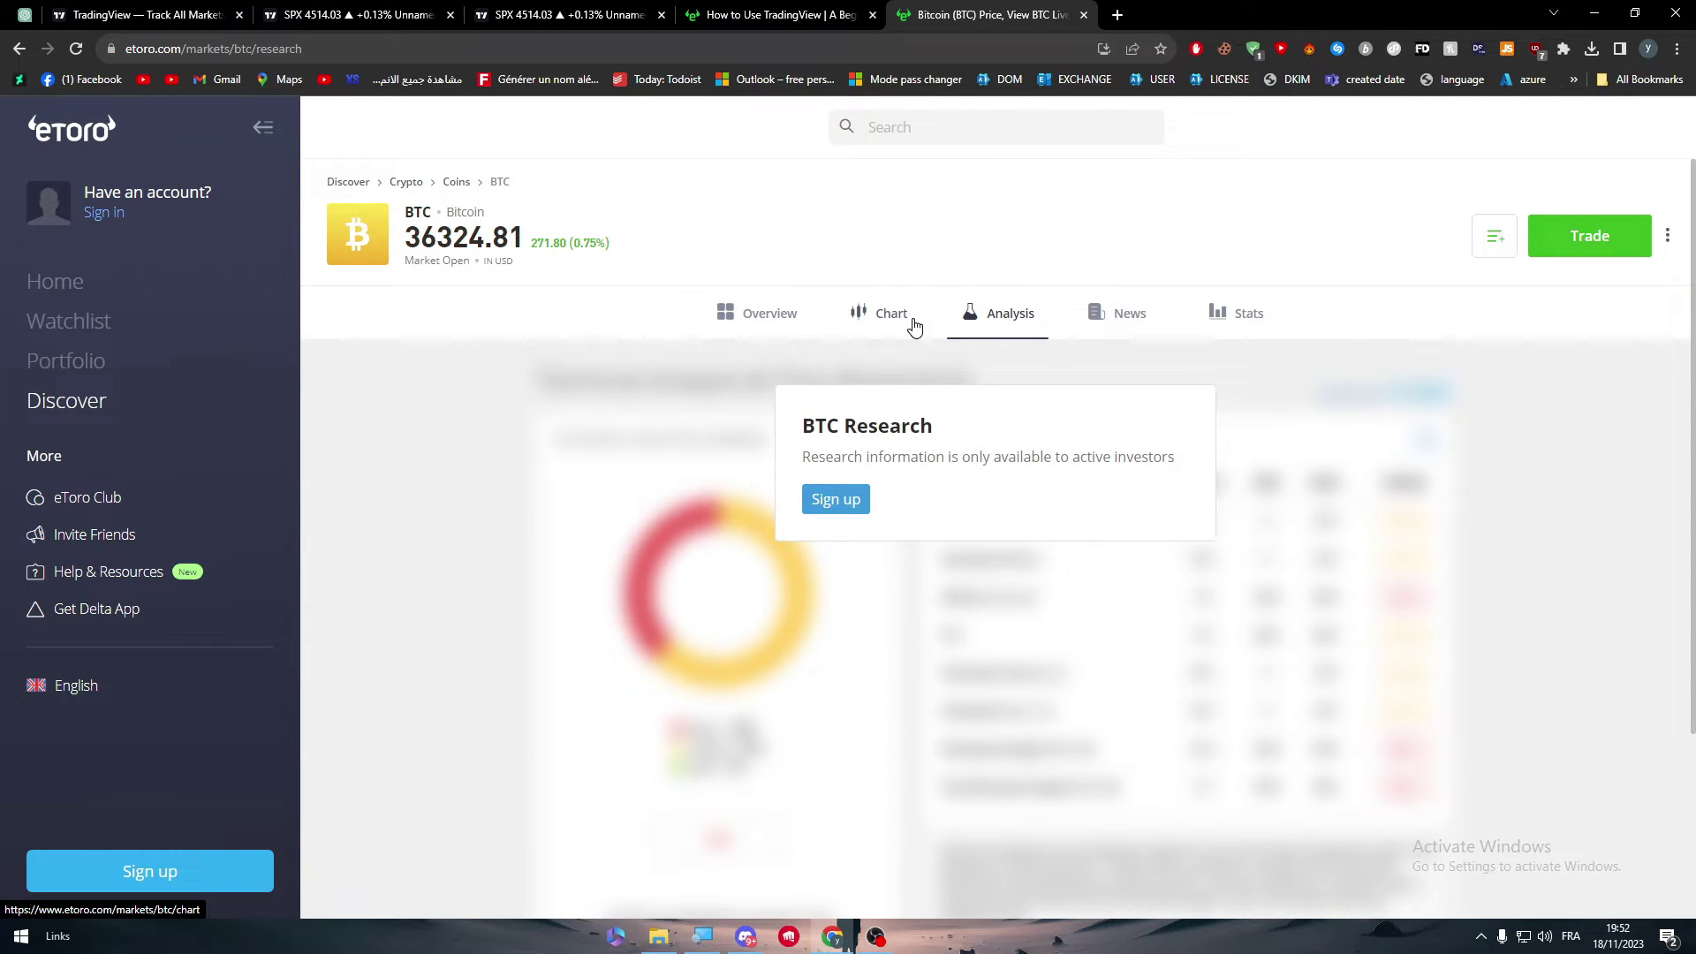
pyautogui.click(910, 320)
pyautogui.moveTo(1068, 574); pyautogui.dragTo(957, 521)
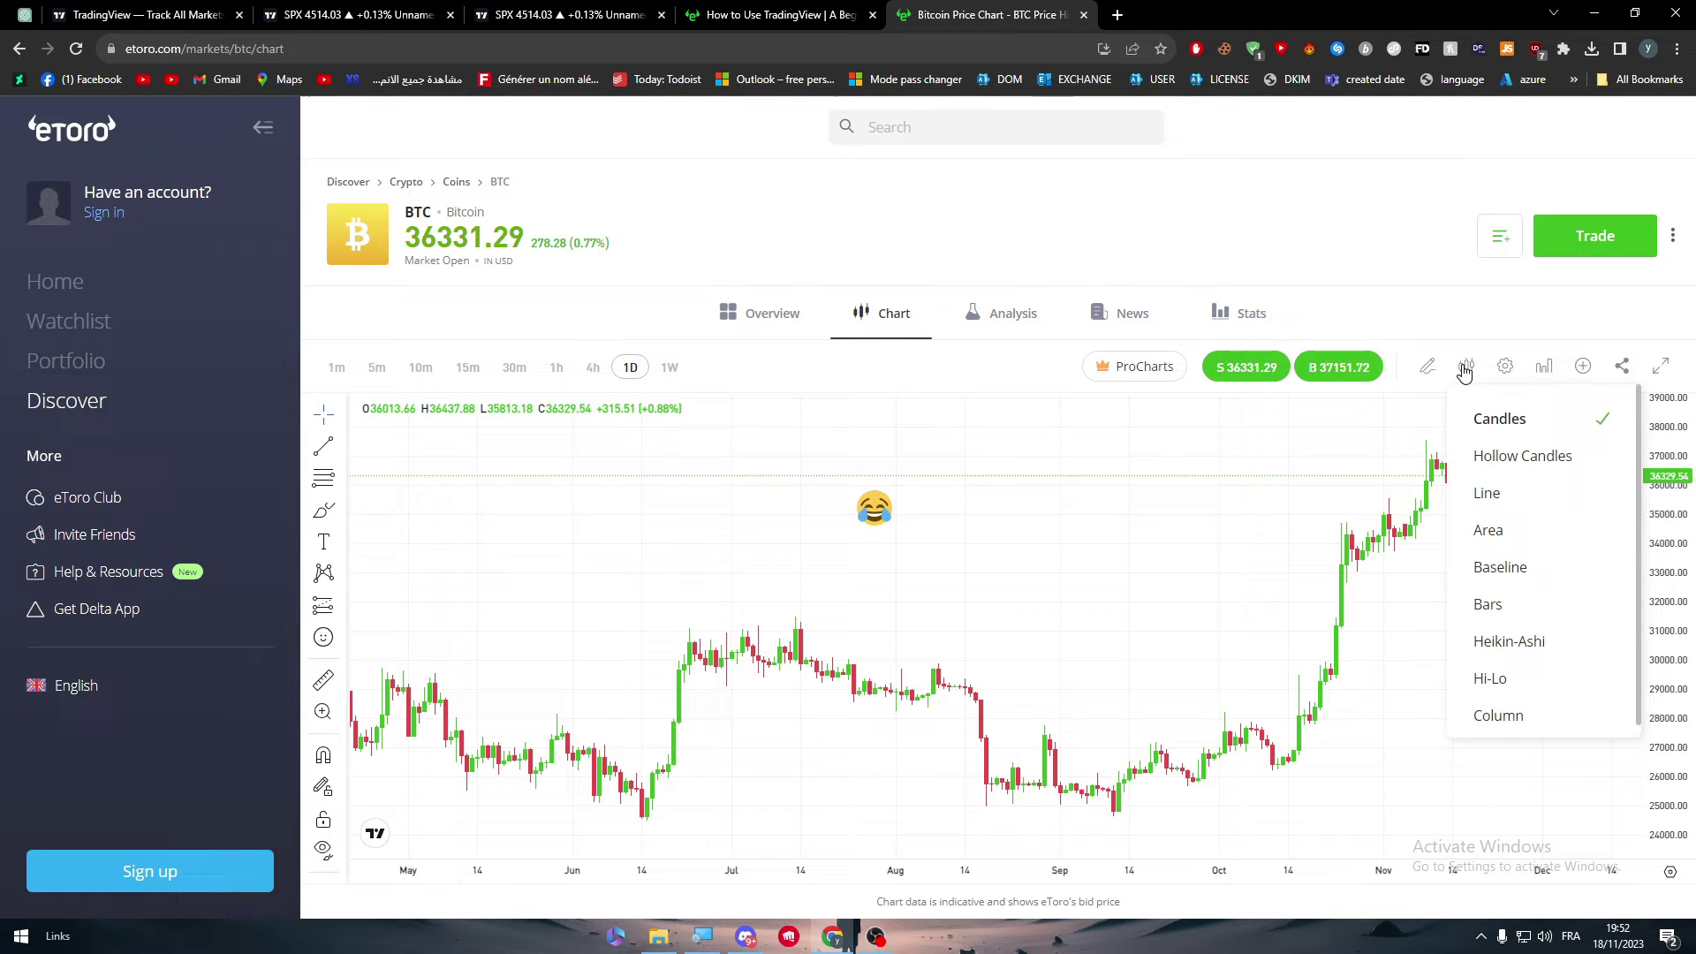
pyautogui.click(1507, 368)
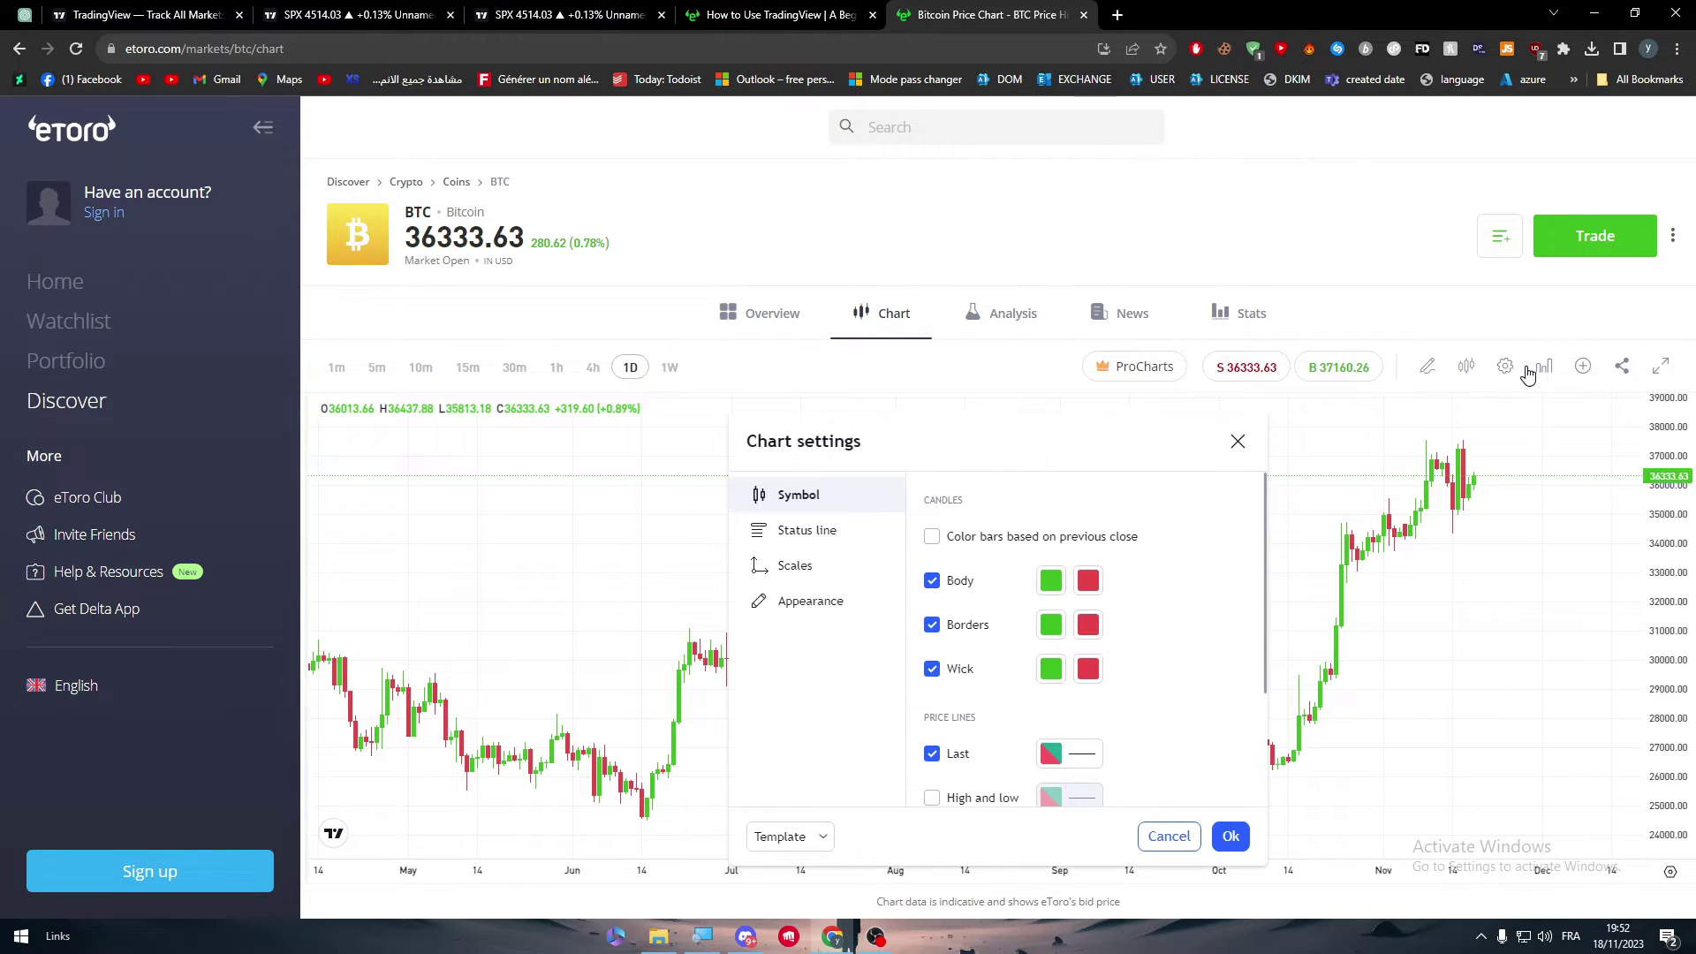
pyautogui.click(1542, 367)
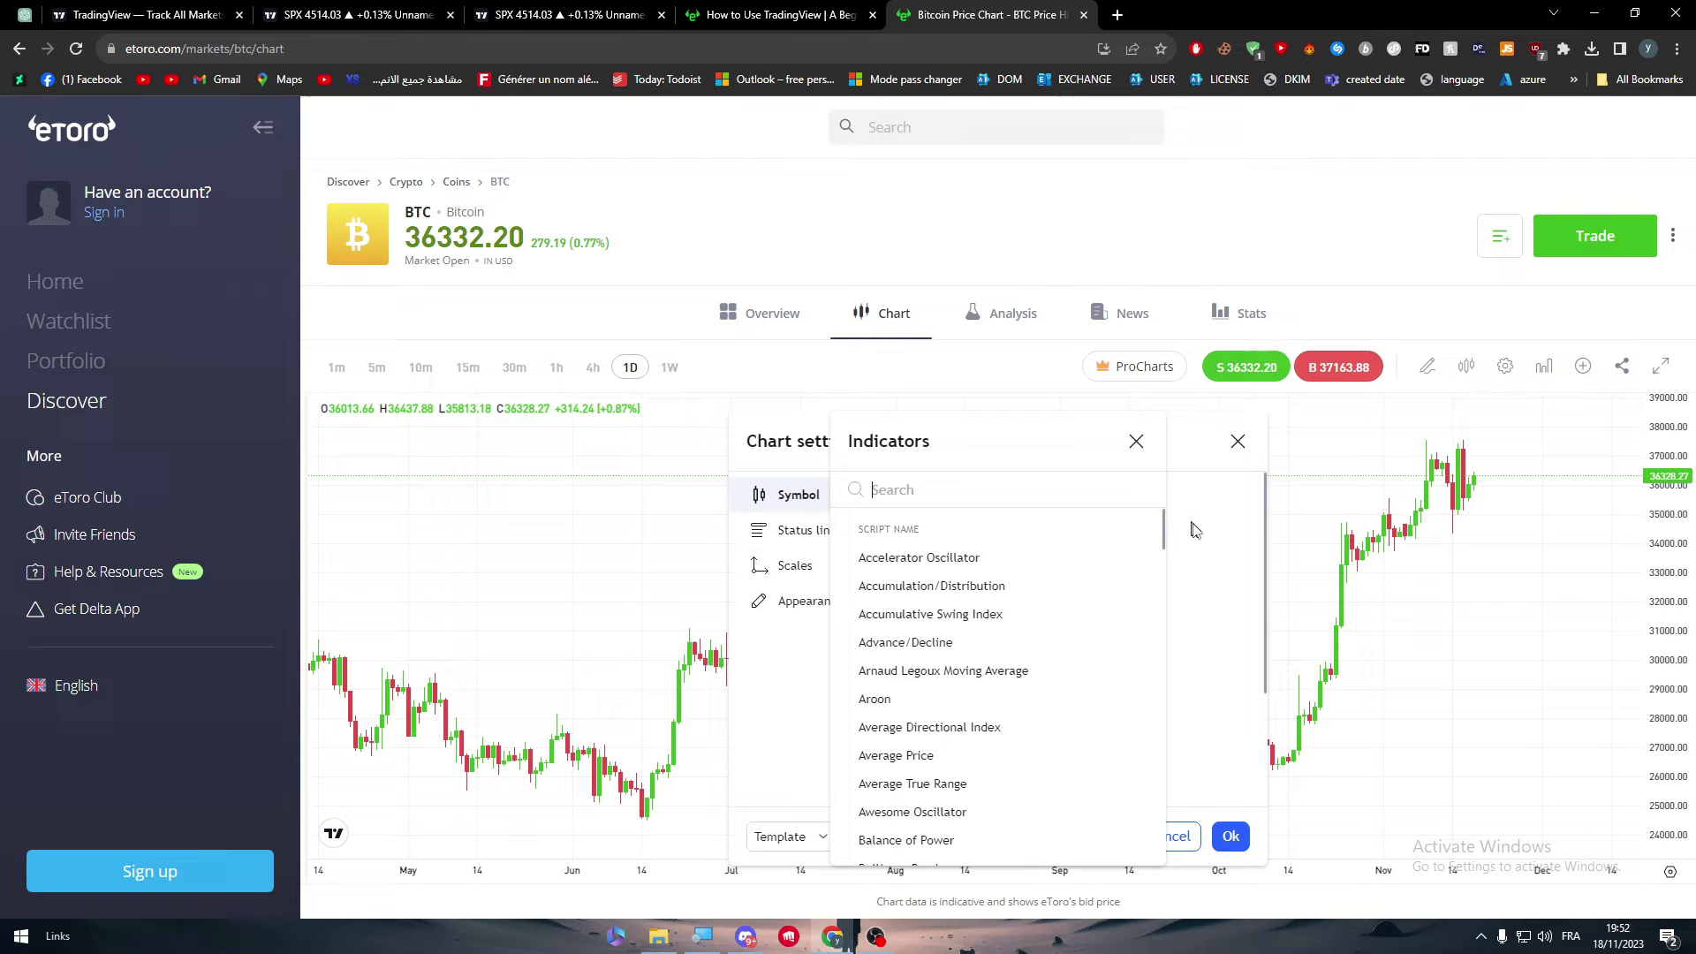
pyautogui.click(1136, 441)
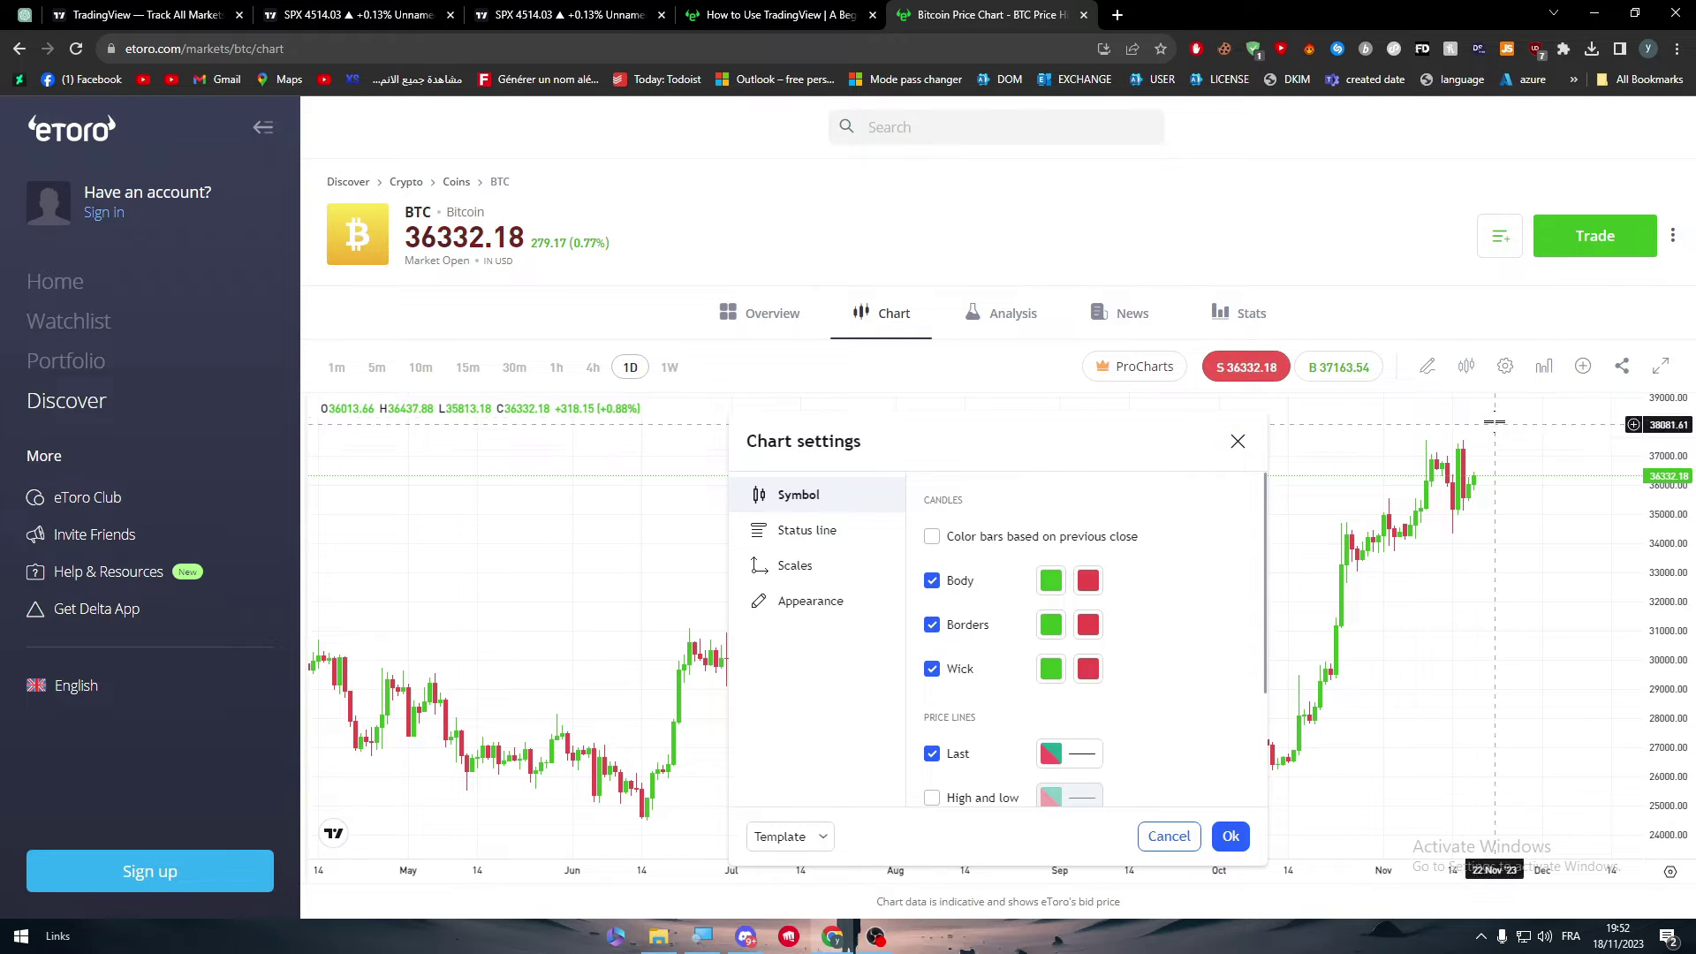
pyautogui.click(1585, 382)
pyautogui.click(1506, 367)
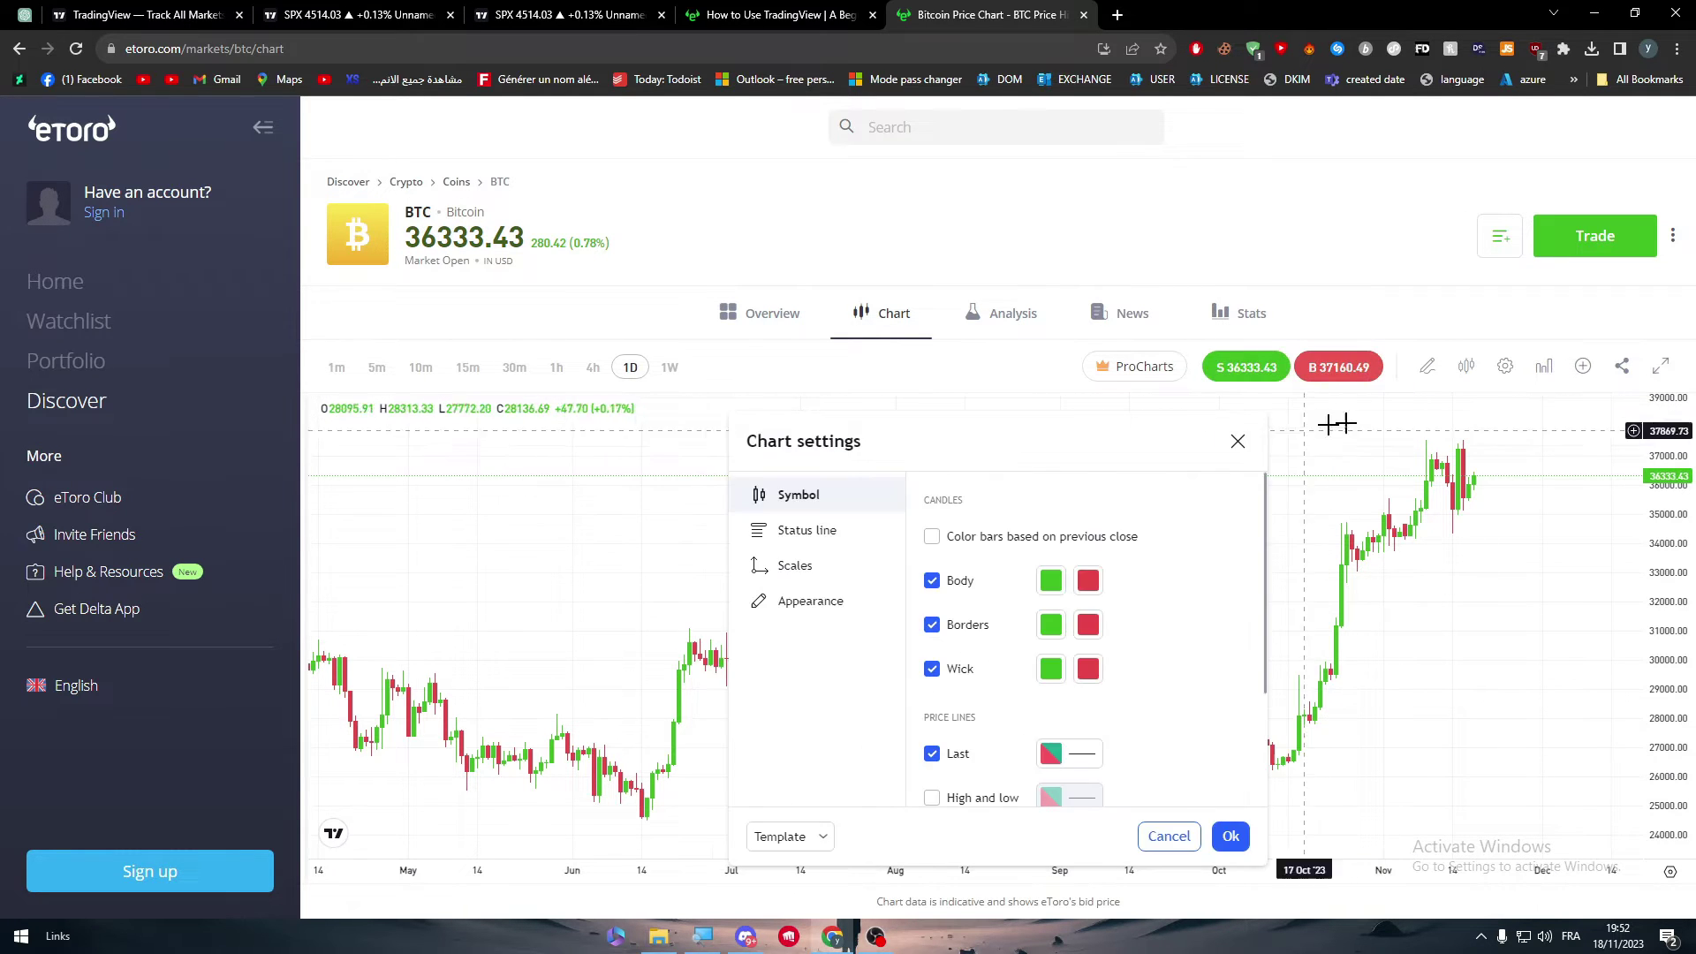
pyautogui.click(1621, 365)
pyautogui.click(1203, 309)
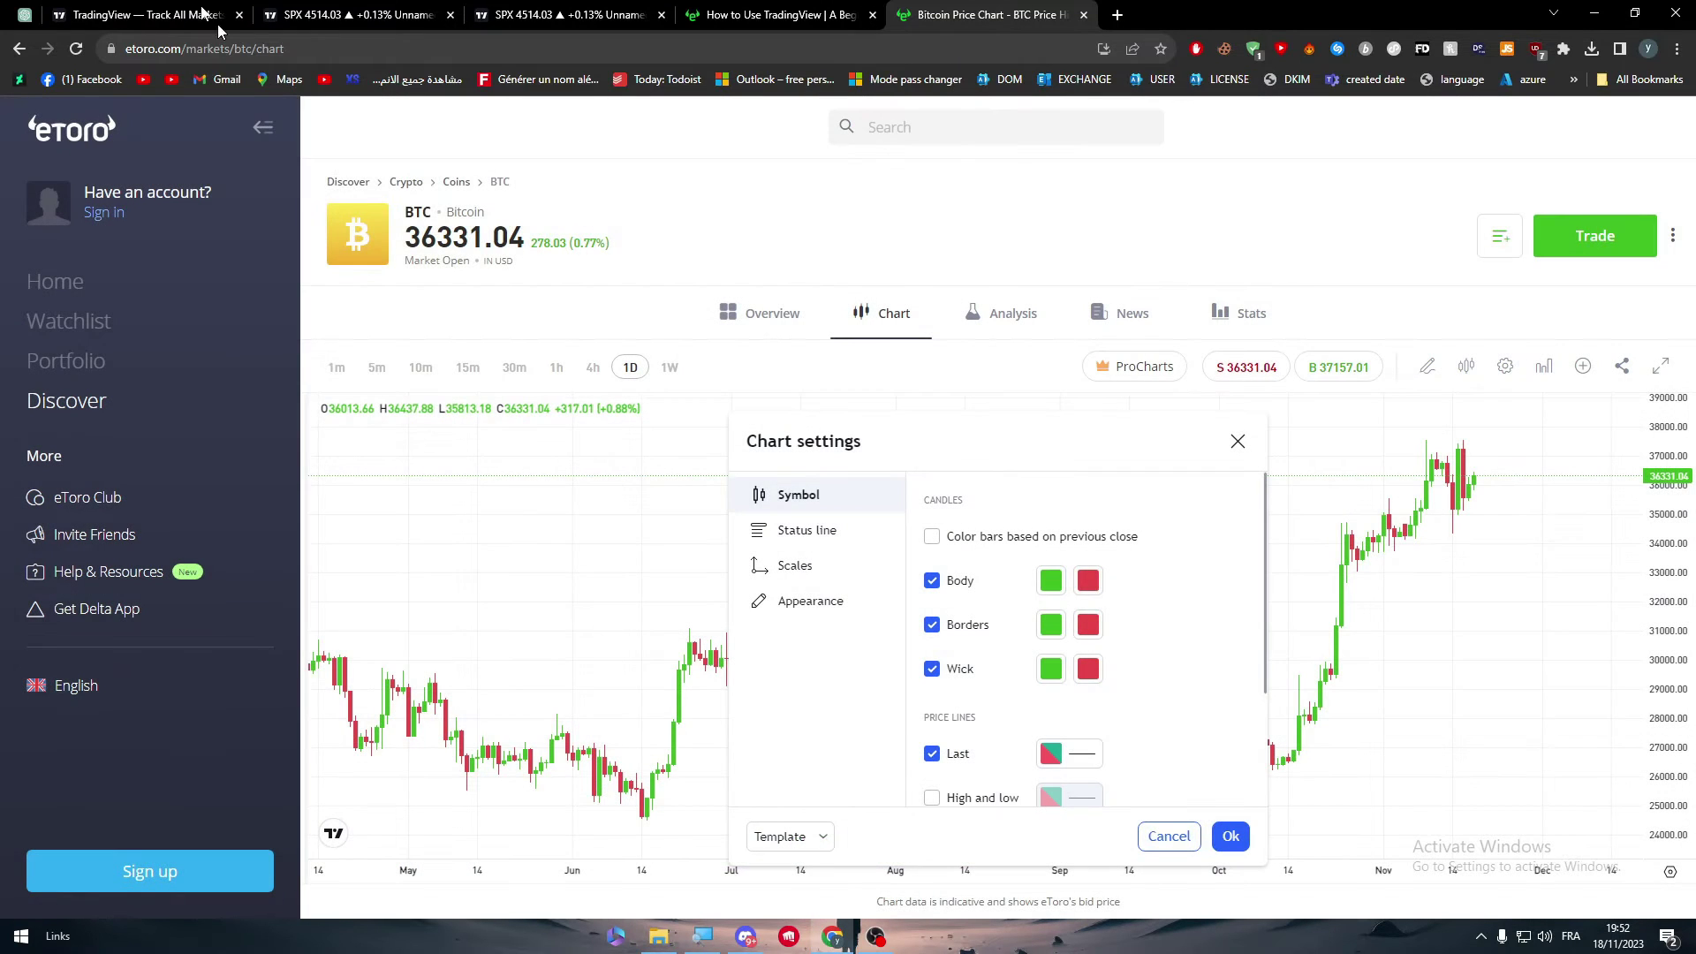
pyautogui.click(1238, 441)
pyautogui.moveTo(512, 456); pyautogui.dragTo(975, 455)
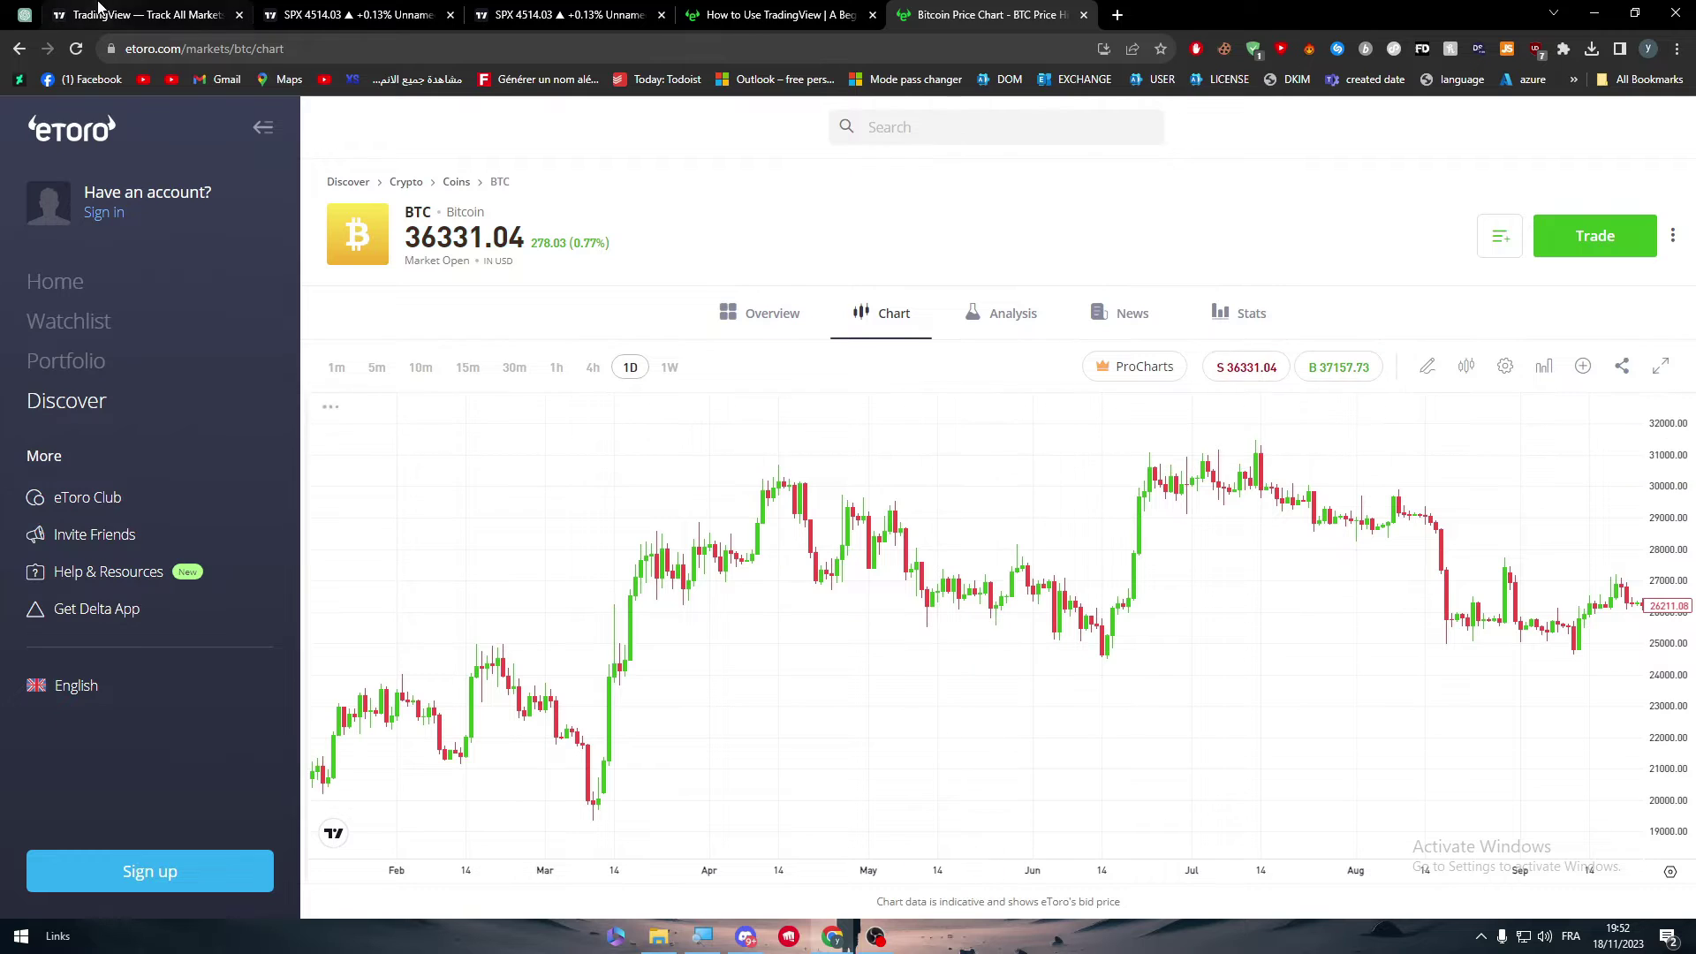
# - On the S&P 500 chart, collapse the broker list and delete the long-position box
pyautogui.click(215, 21)
pyautogui.click(440, 19)
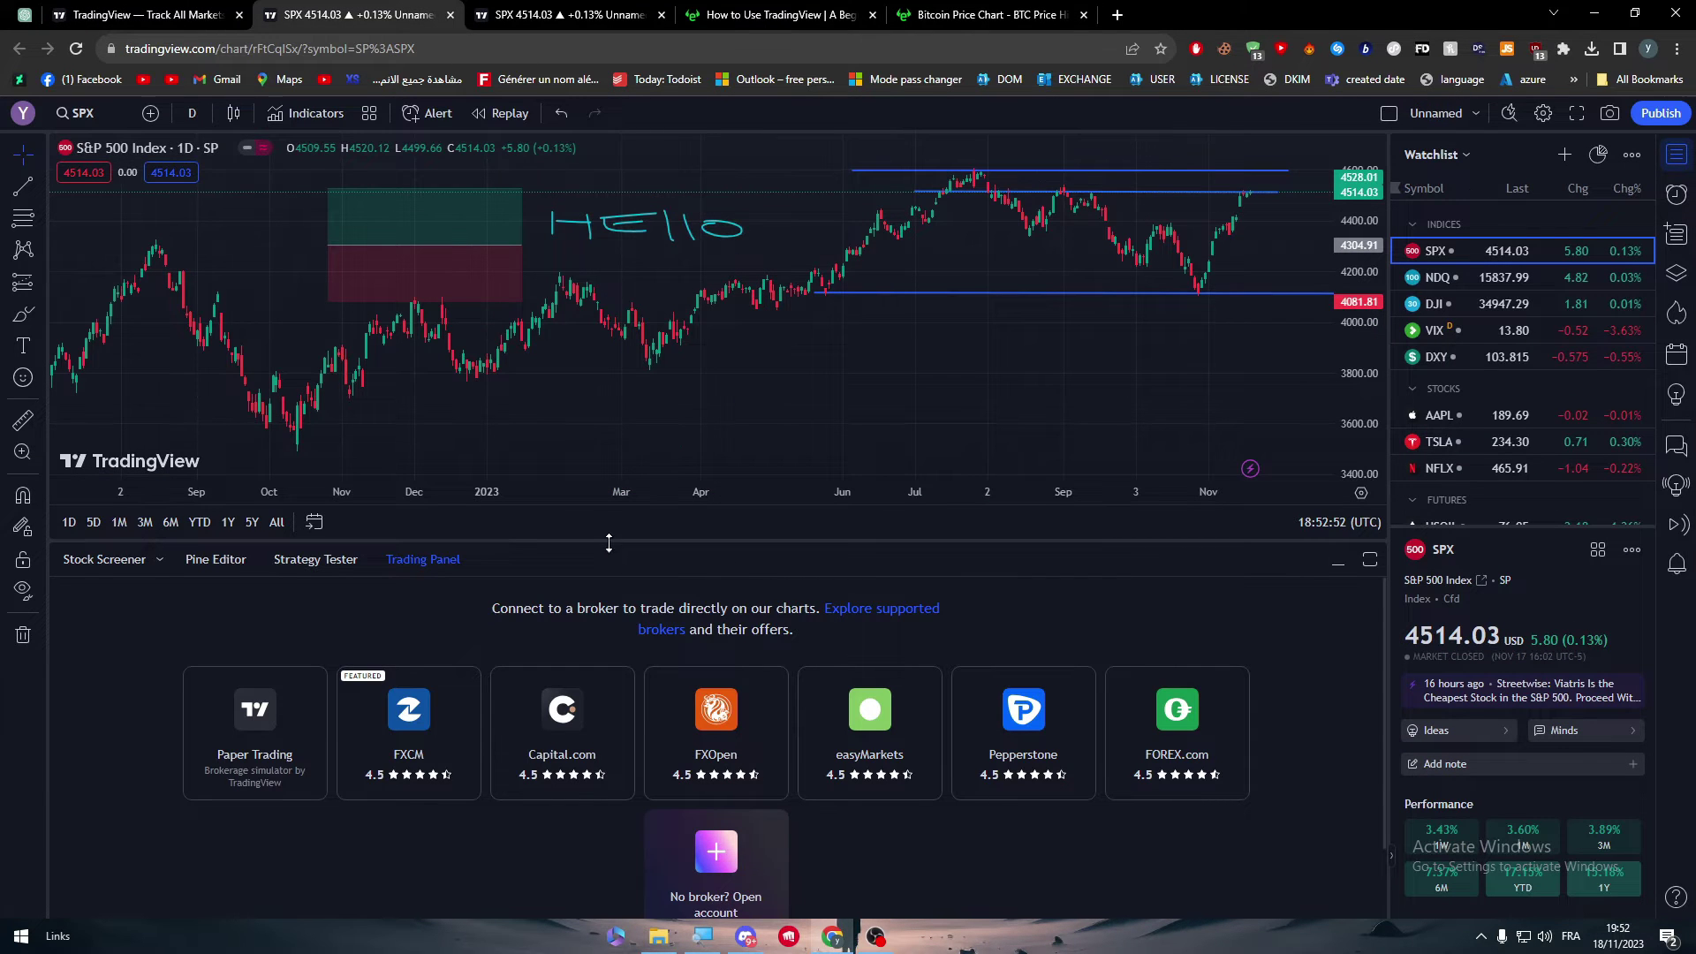
pyautogui.moveTo(609, 542); pyautogui.dragTo(587, 731)
pyautogui.click(467, 390)
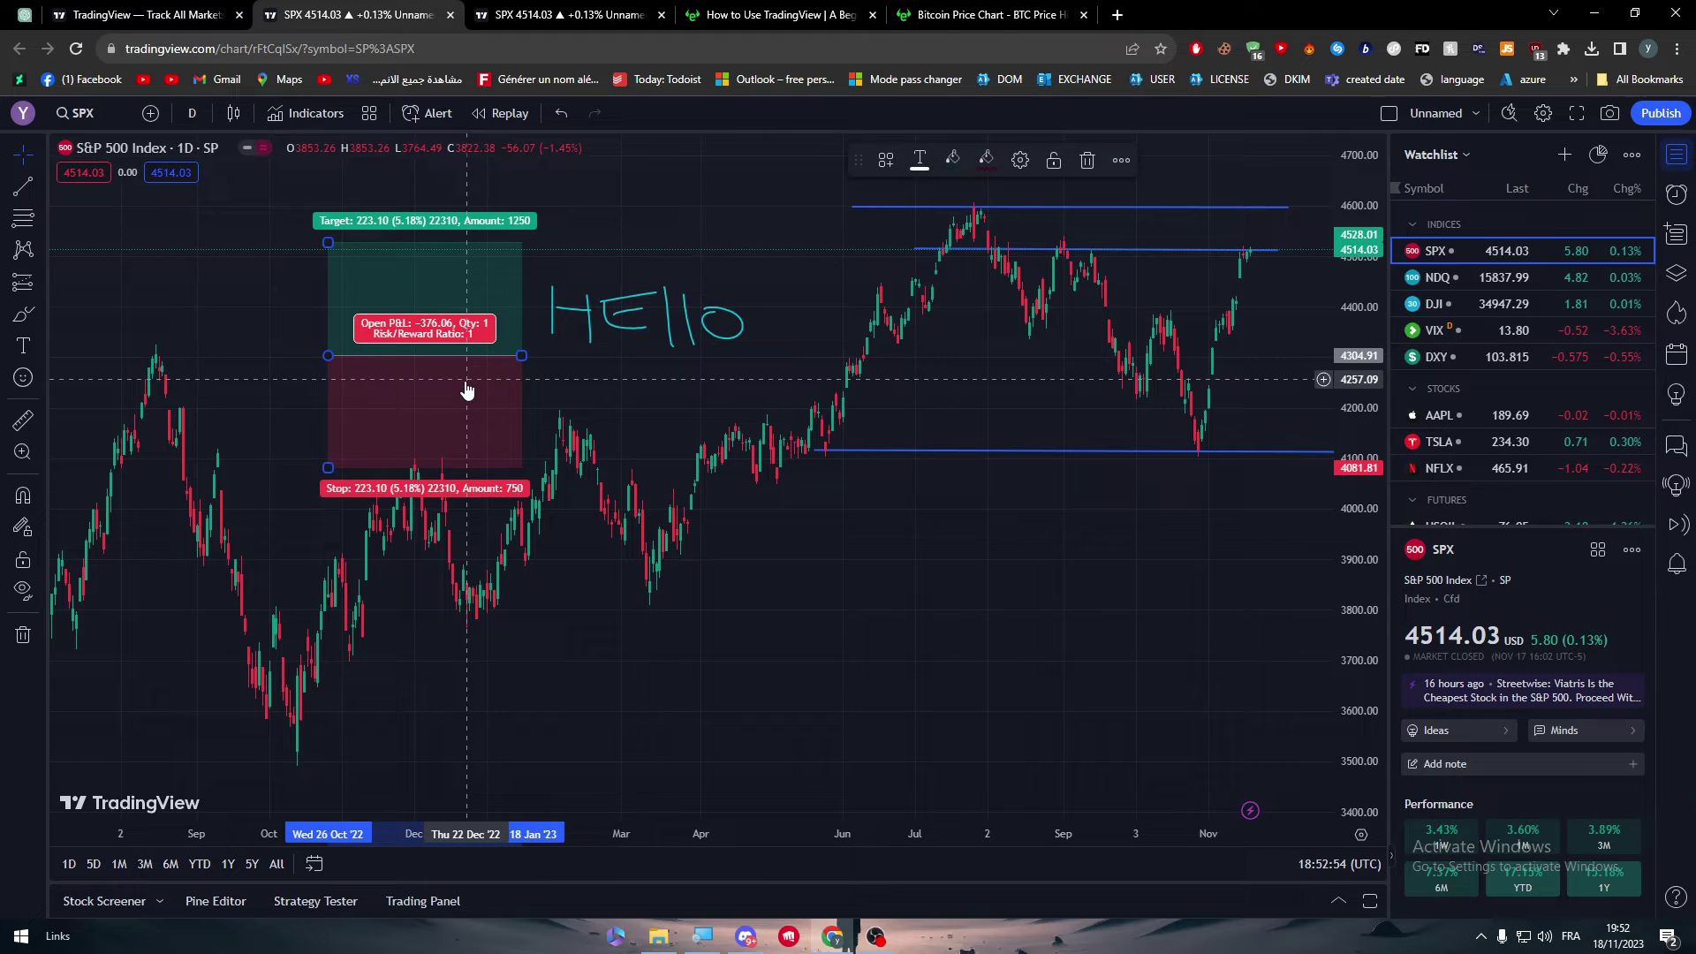
pyautogui.press('Delete')
# - Remove all remaining drawings from the chart via the trash icon's Remove drawings option
pyautogui.click(1042, 451)
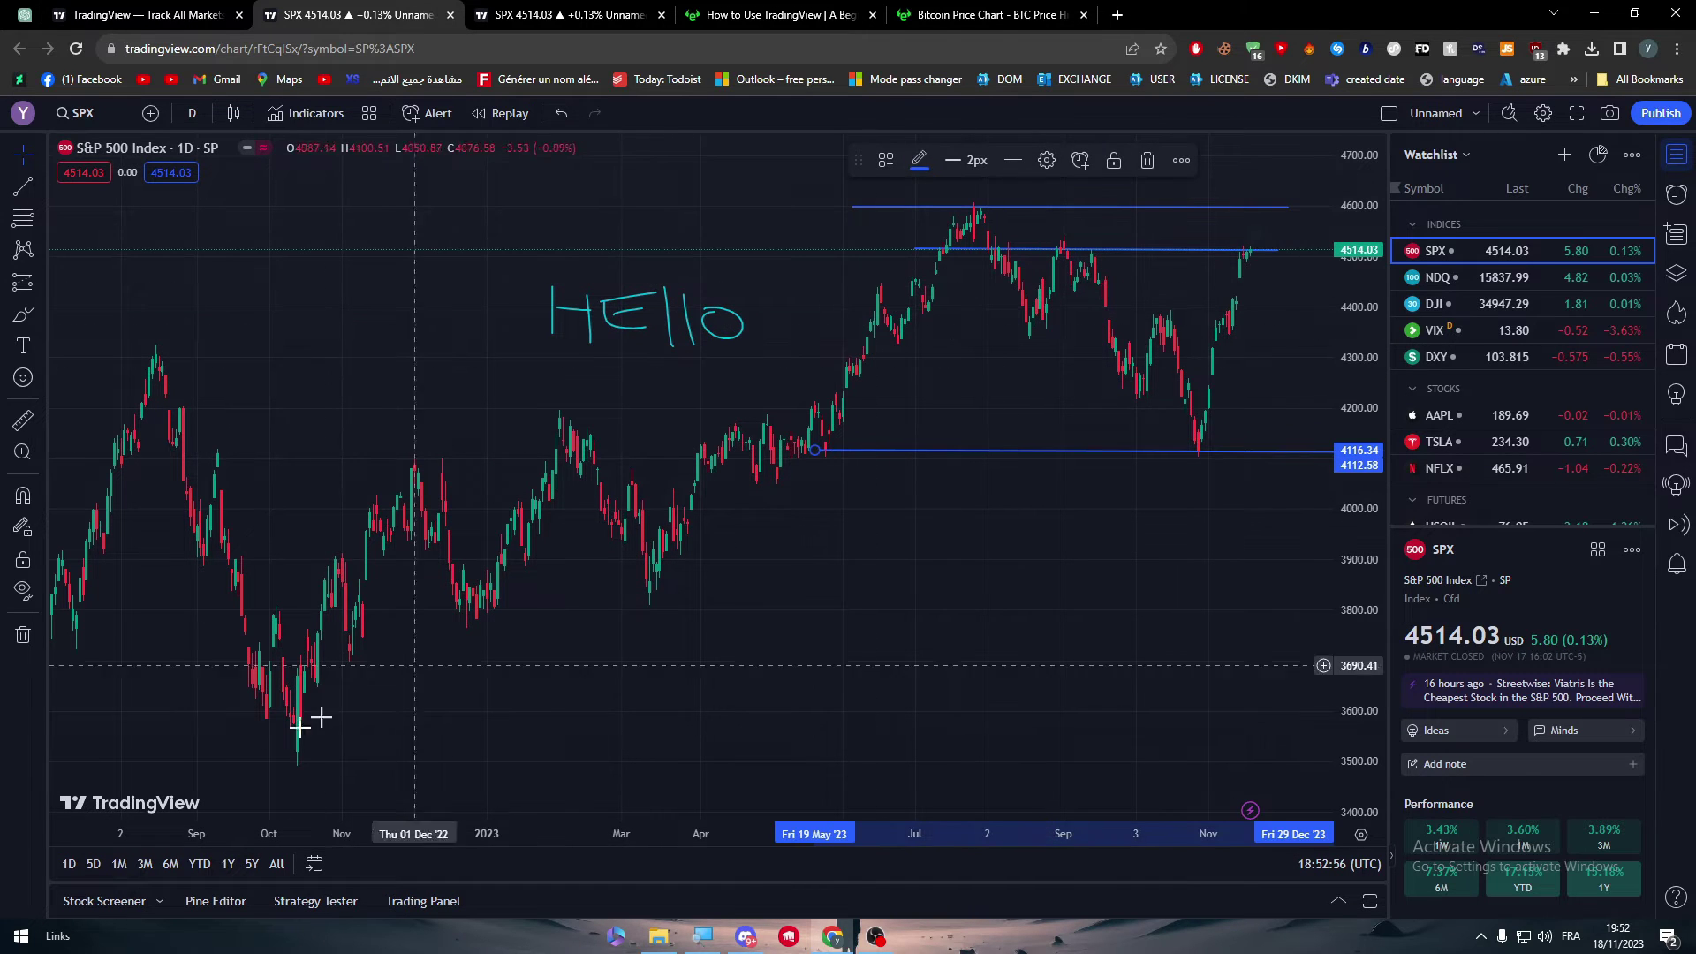
pyautogui.click(23, 634)
pyautogui.click(124, 629)
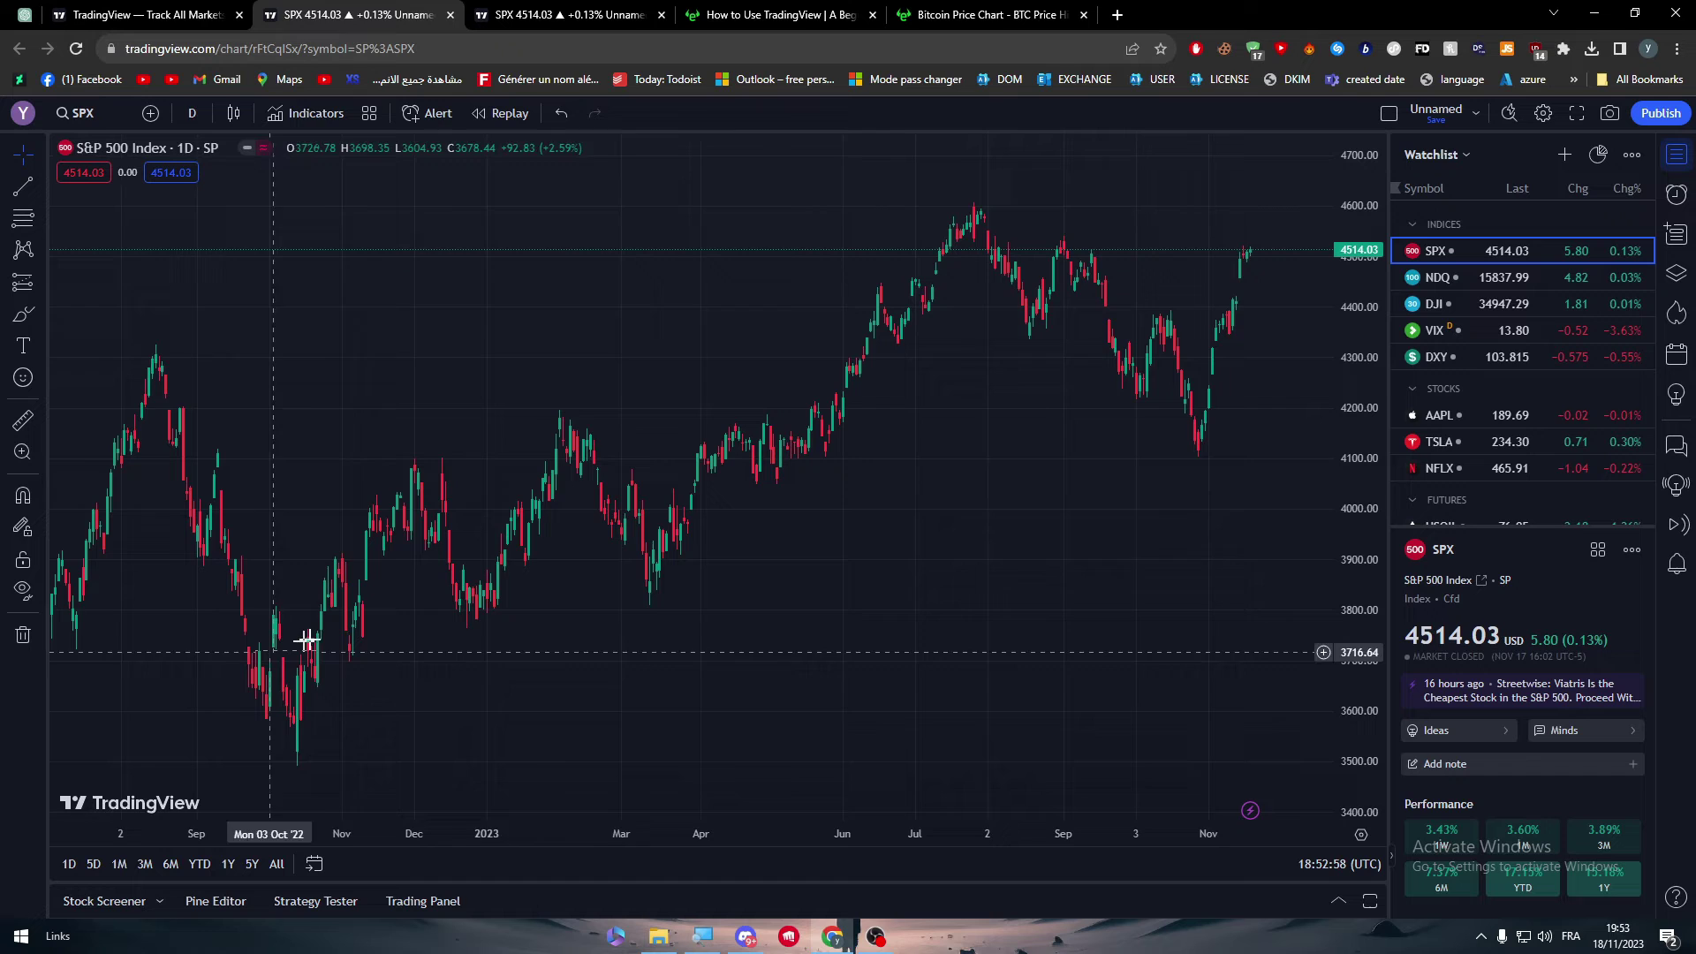
pyautogui.moveTo(806, 693); pyautogui.dragTo(609, 677)
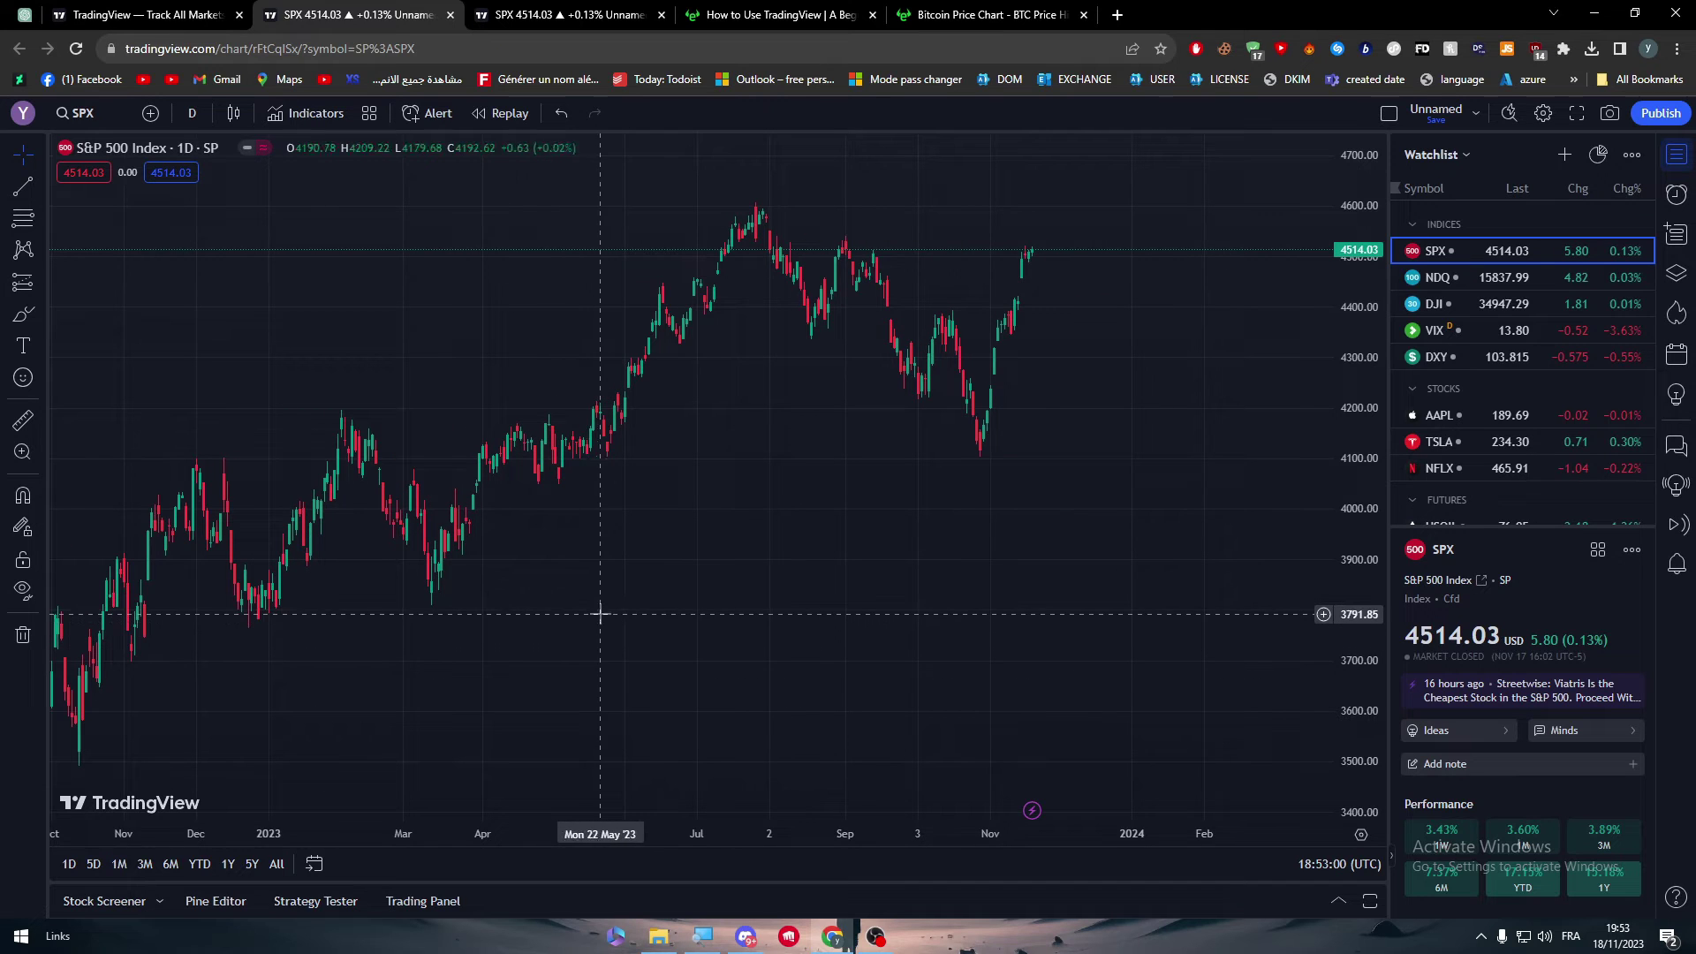
pyautogui.moveTo(669, 610); pyautogui.dragTo(742, 606)
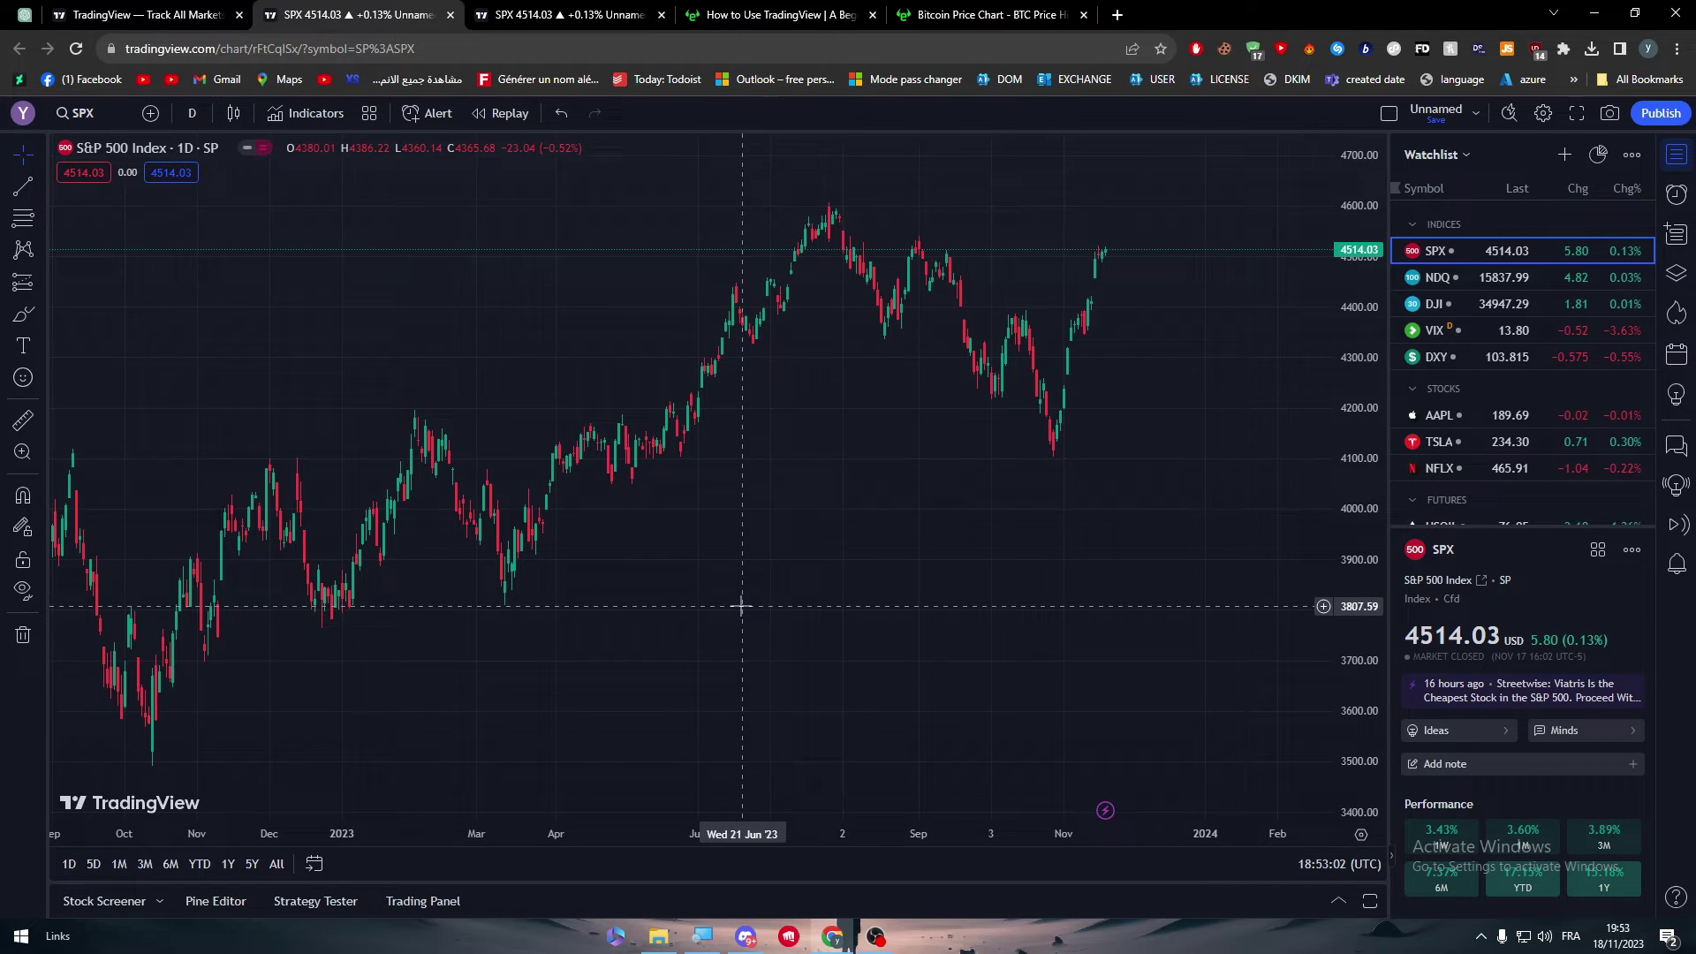
# - Add the Greedy Strategy from the Indicators dialog's Strategies tab to the S&P 500 chart
pyautogui.click(309, 113)
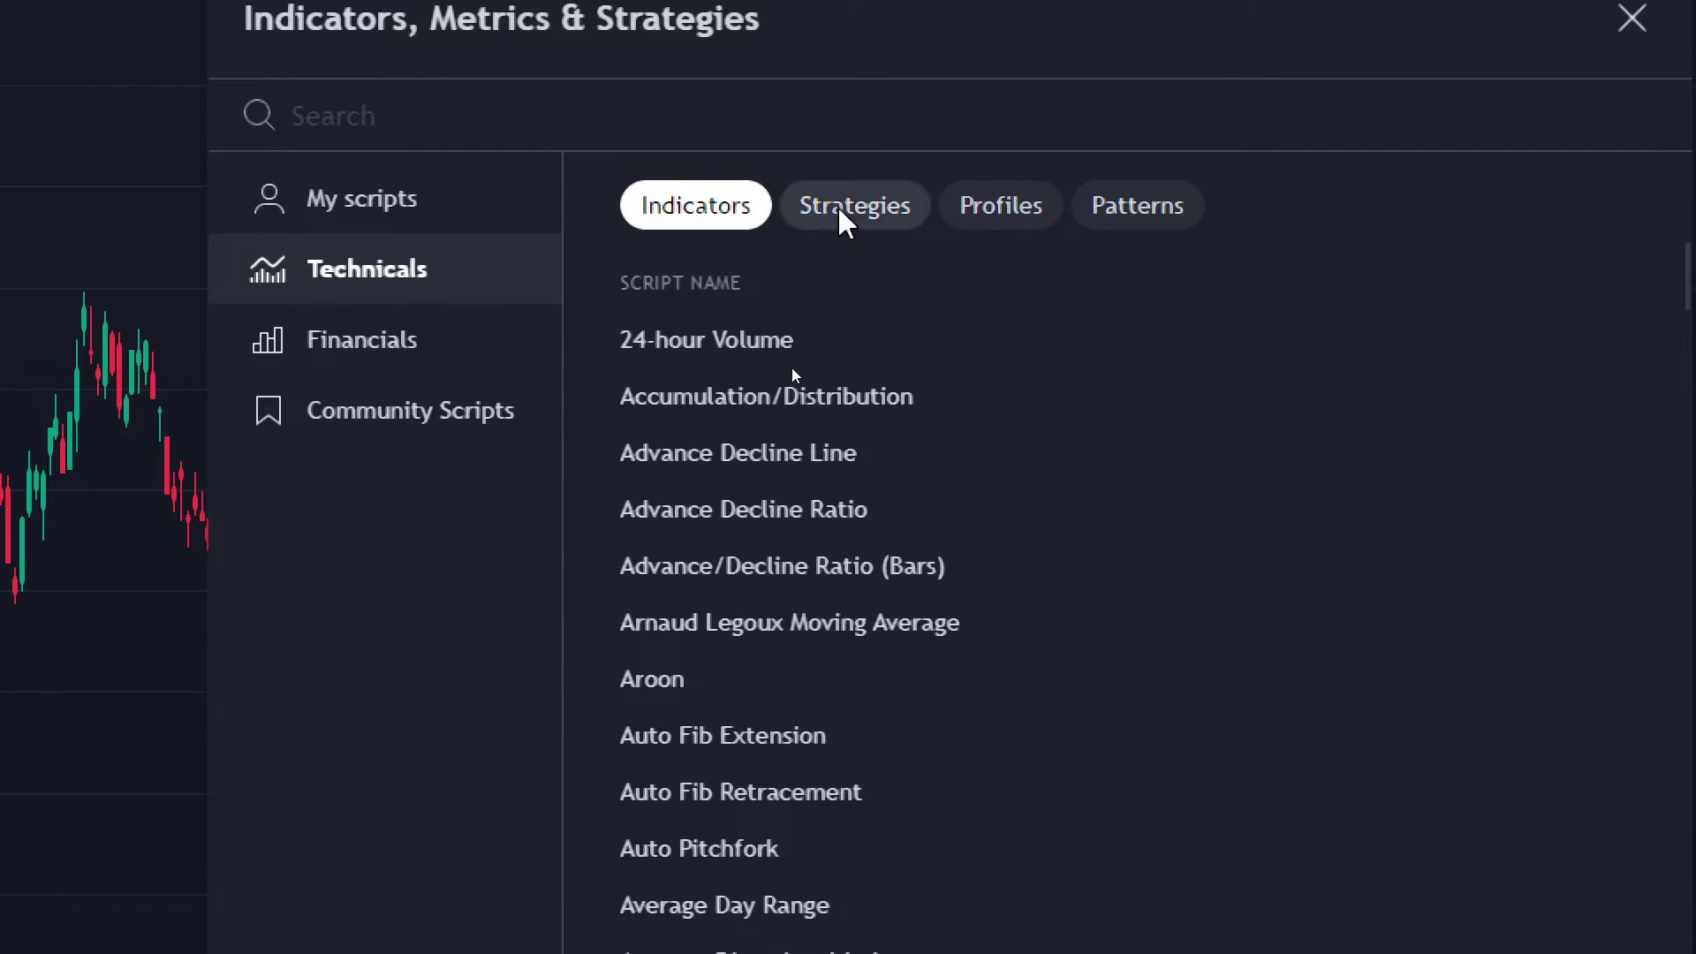
pyautogui.click(839, 210)
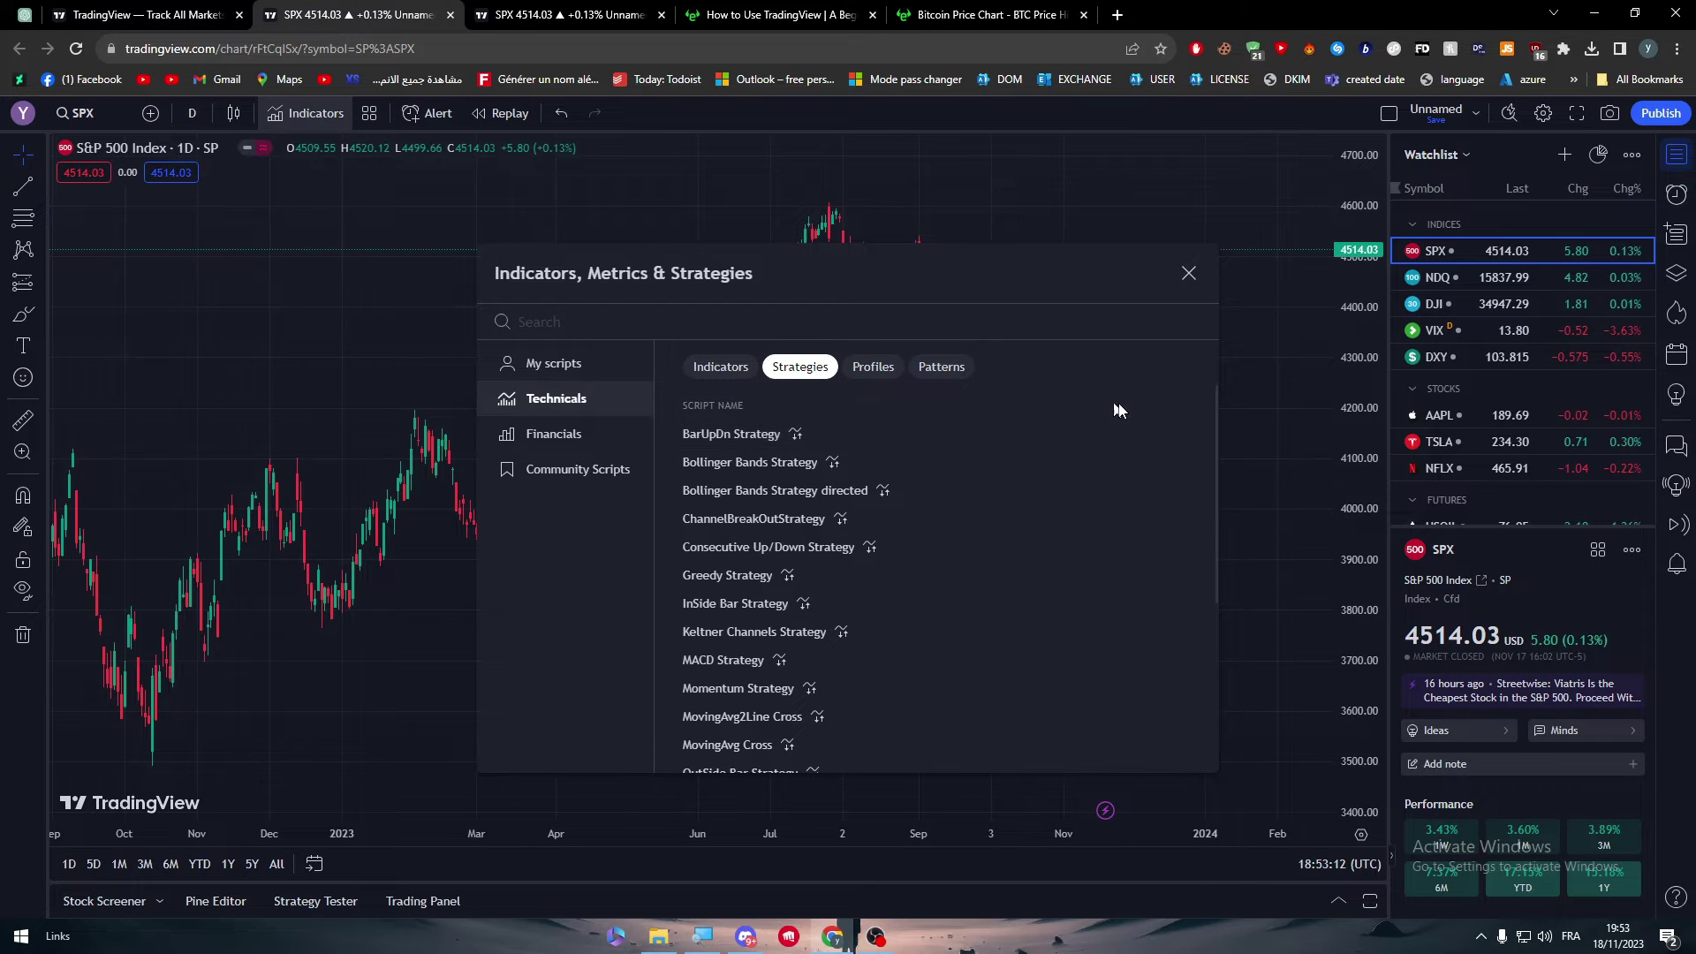
pyautogui.moveTo(1216, 415); pyautogui.dragTo(1191, 366)
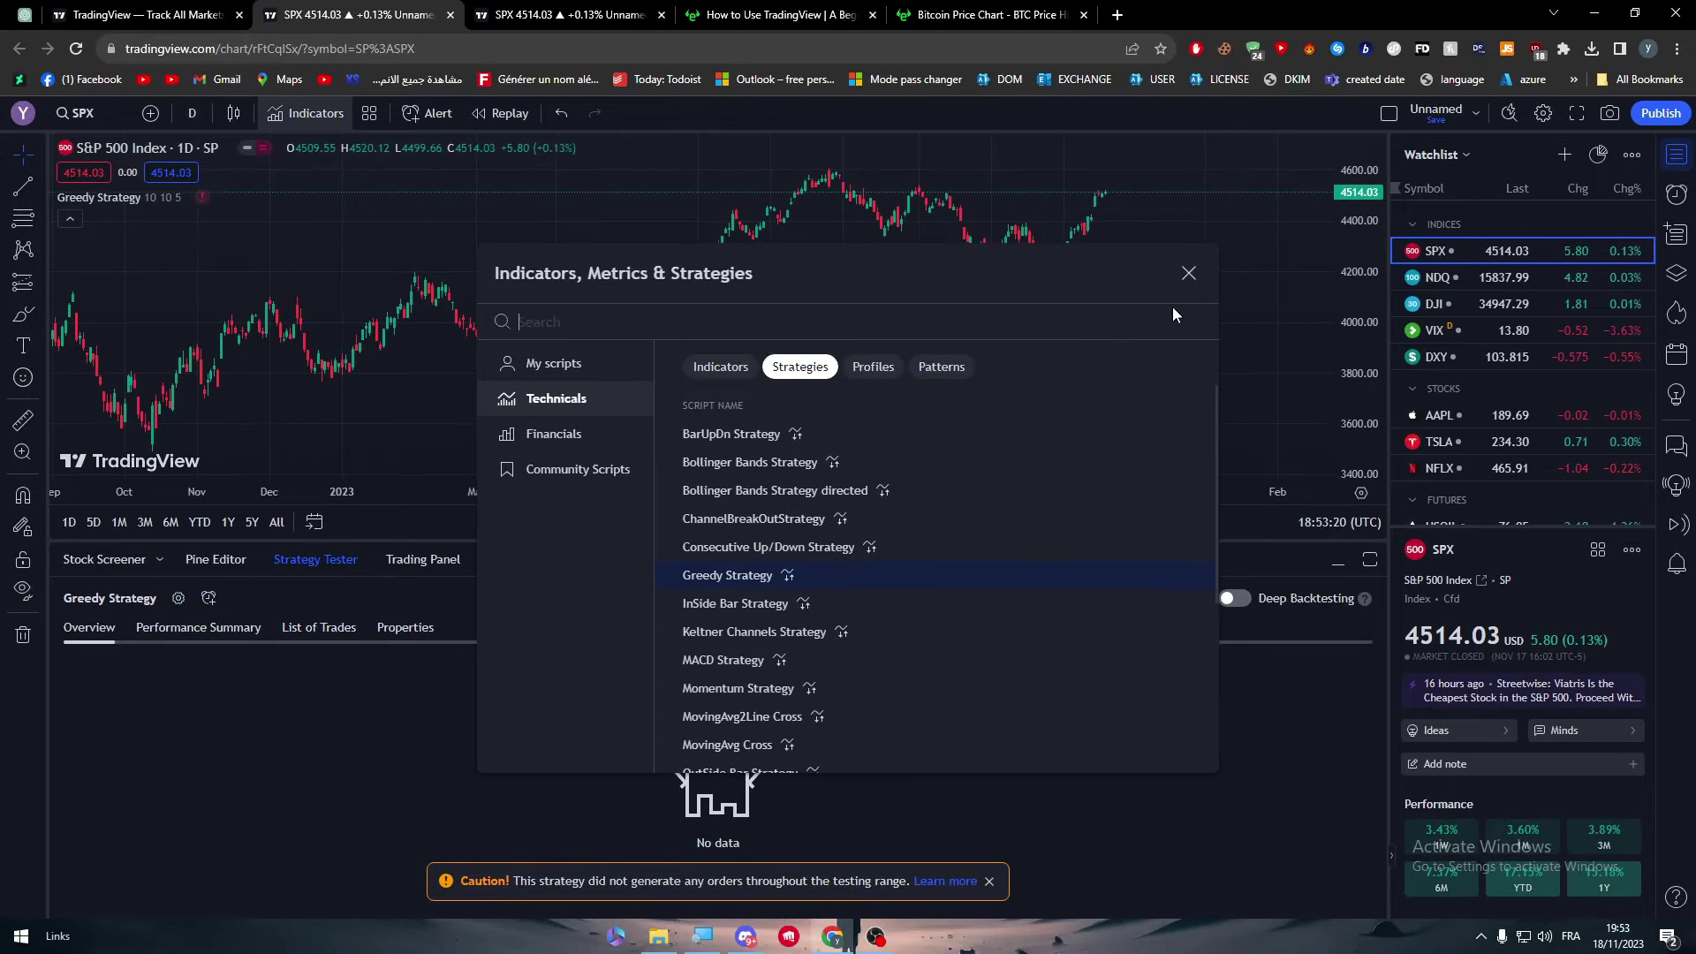
pyautogui.click(1187, 273)
# - Pan the chart back and forth to inspect the Greedy Strategy's signals
pyautogui.hscroll(-5, 958, 322)
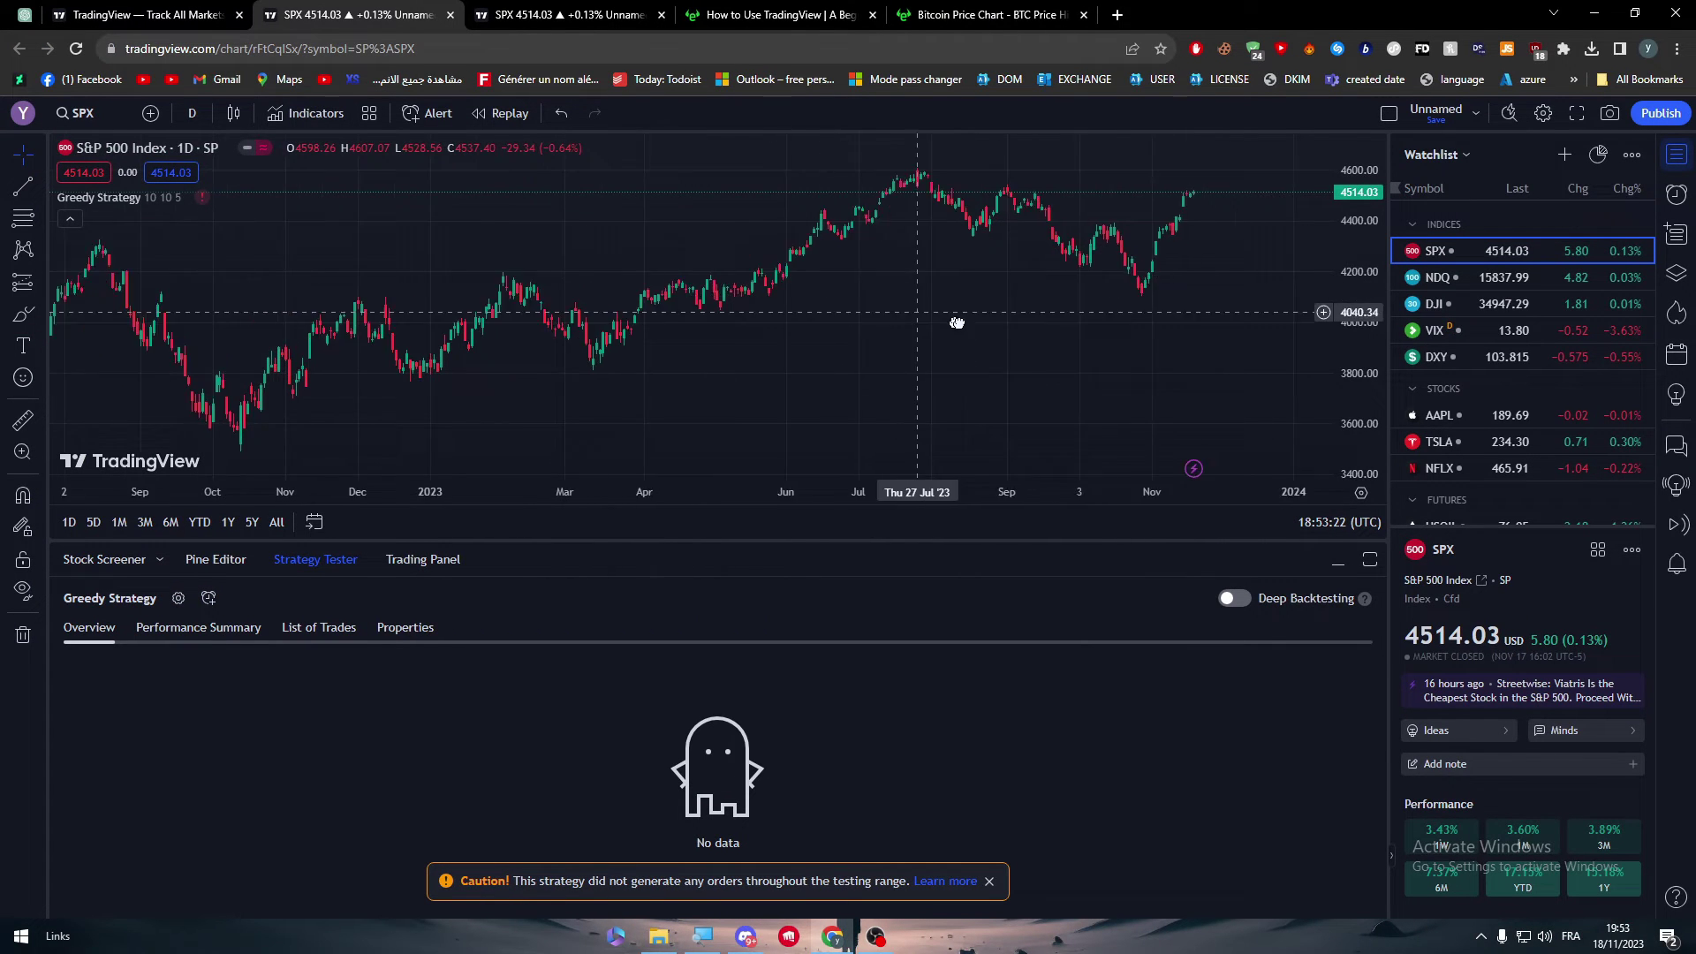
pyautogui.hscroll(-5, 958, 330)
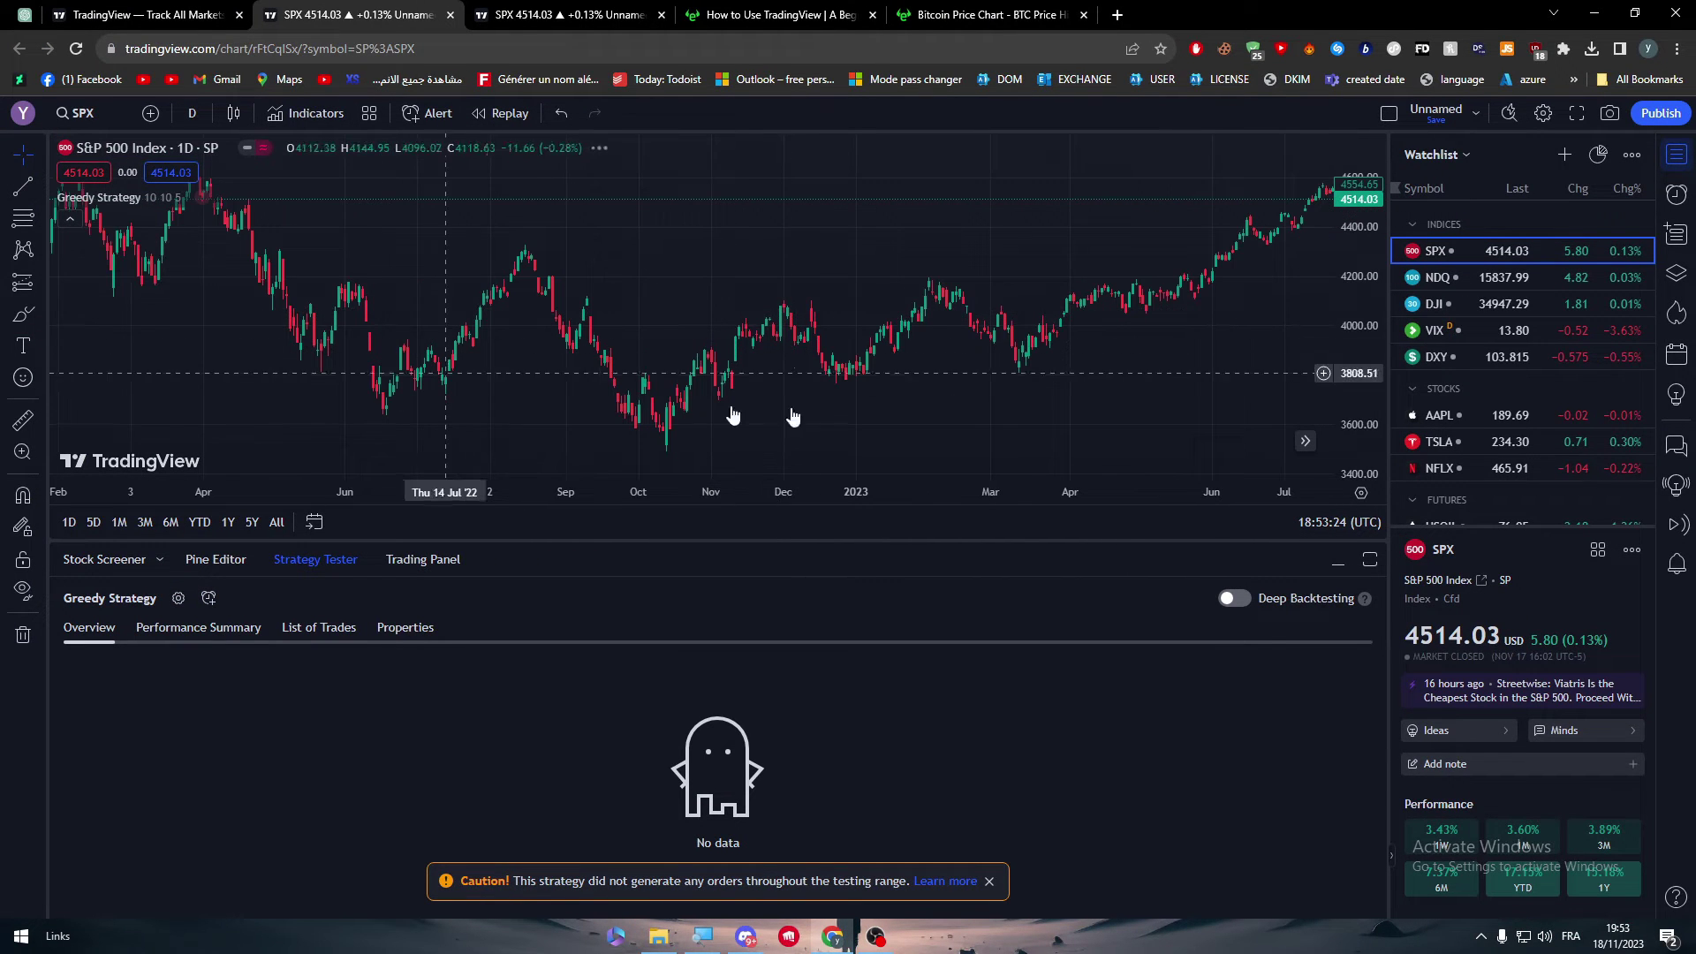
pyautogui.moveTo(1298, 455); pyautogui.dragTo(530, 389)
pyautogui.moveTo(356, 333); pyautogui.dragTo(568, 353)
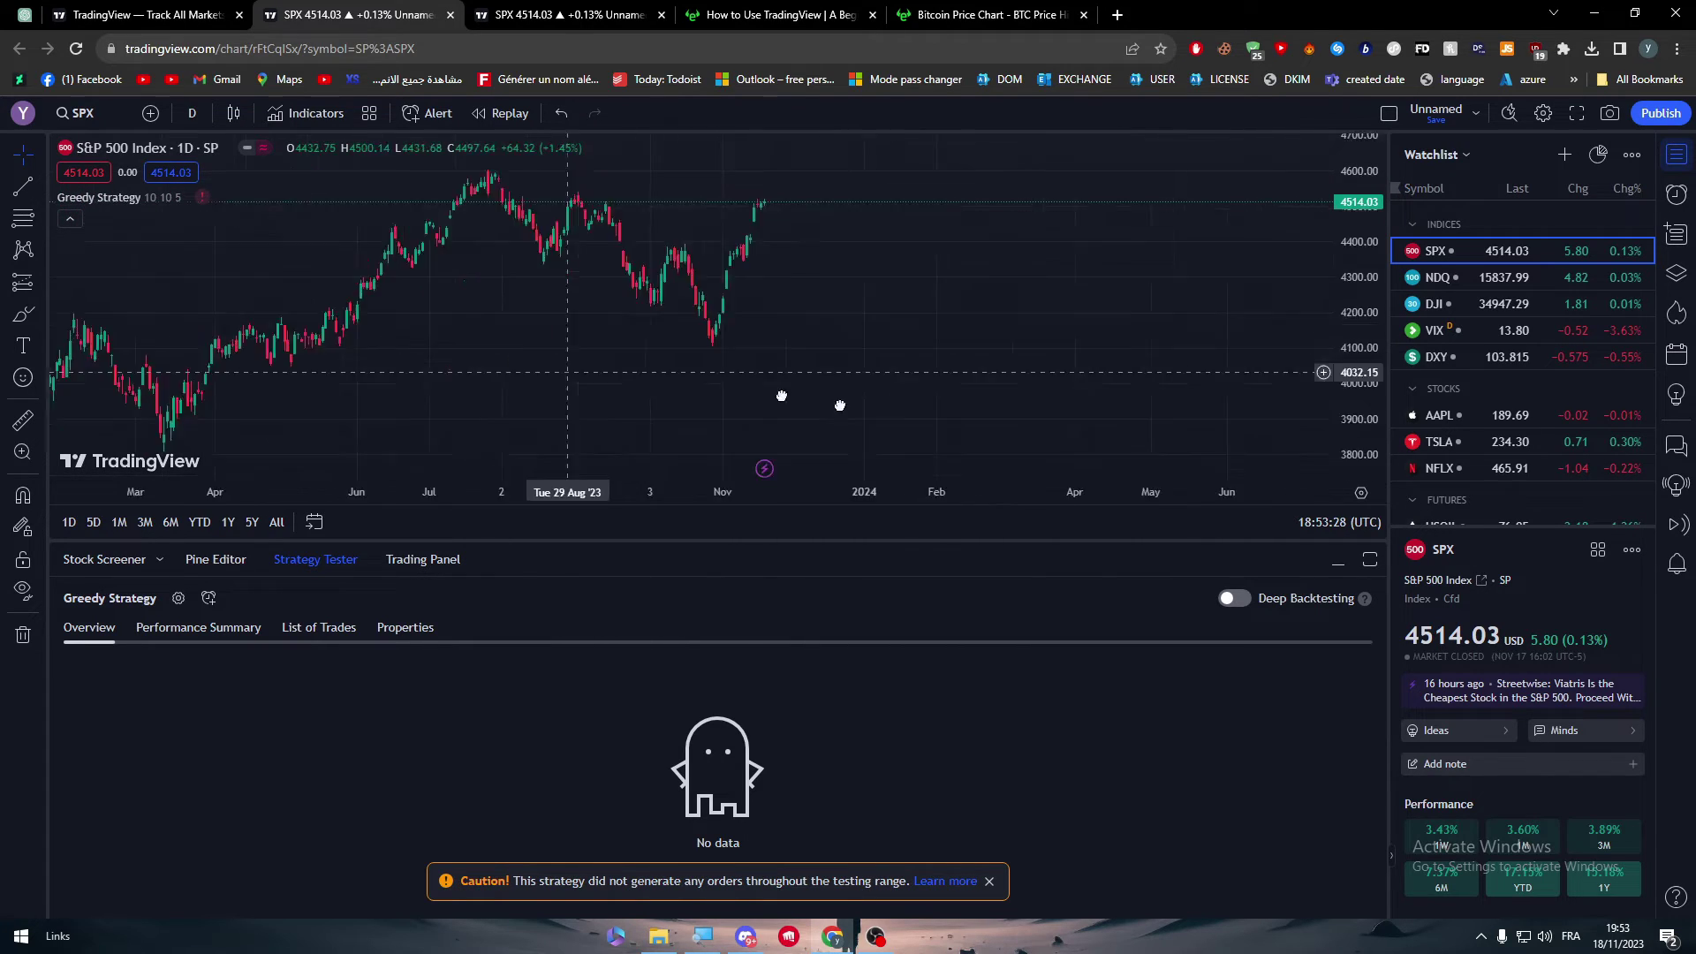
pyautogui.scroll(-3, 623, 356)
pyautogui.hscroll(5, 623, 356)
pyautogui.moveTo(1016, 389); pyautogui.dragTo(239, 330)
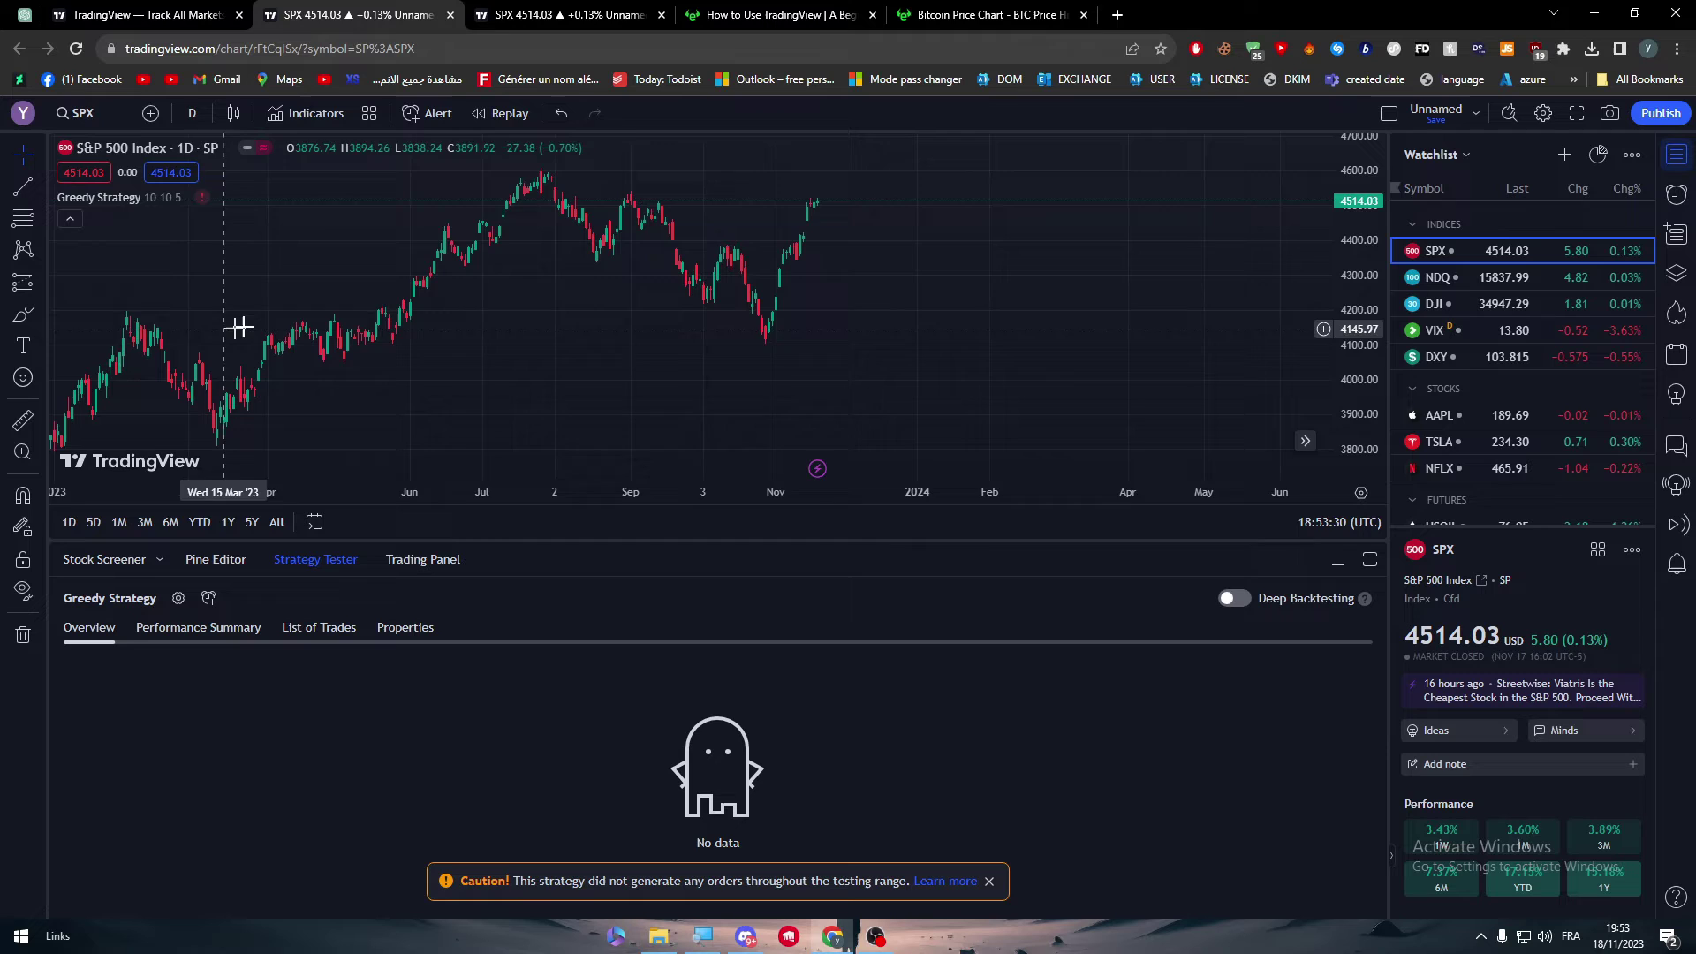
pyautogui.moveTo(835, 349); pyautogui.dragTo(770, 362)
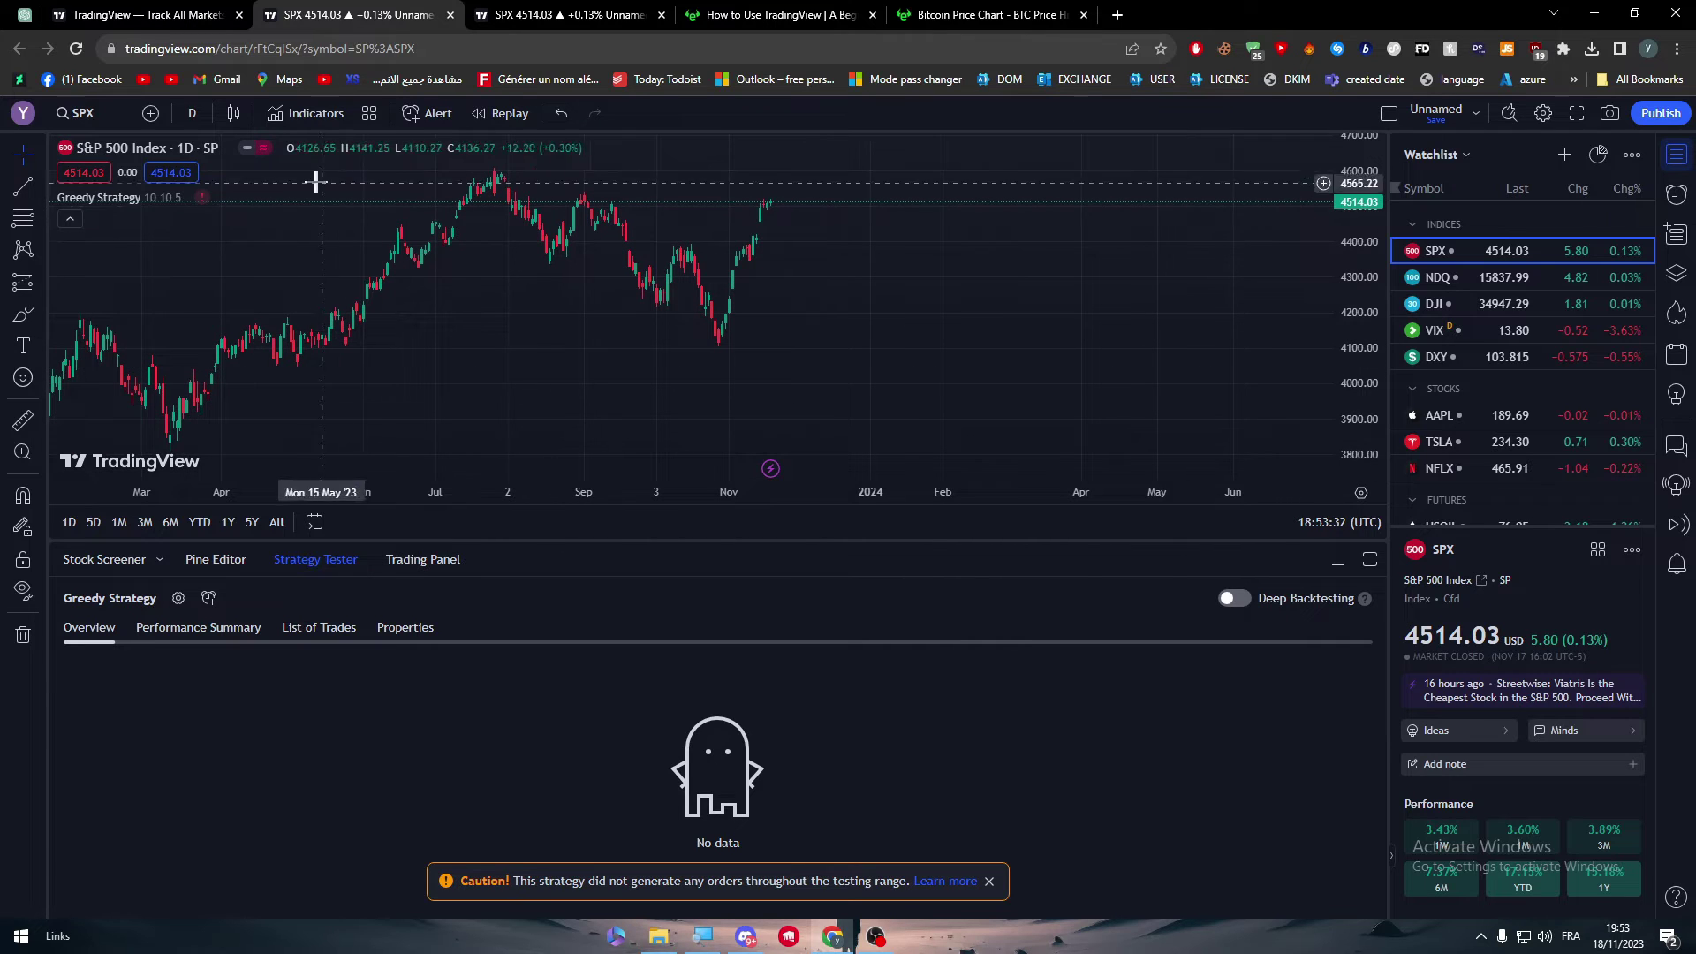
# - Add the Bollinger Bands Strategy (20 2) to the S&P 500 chart from the Strategies list
pyautogui.click(291, 115)
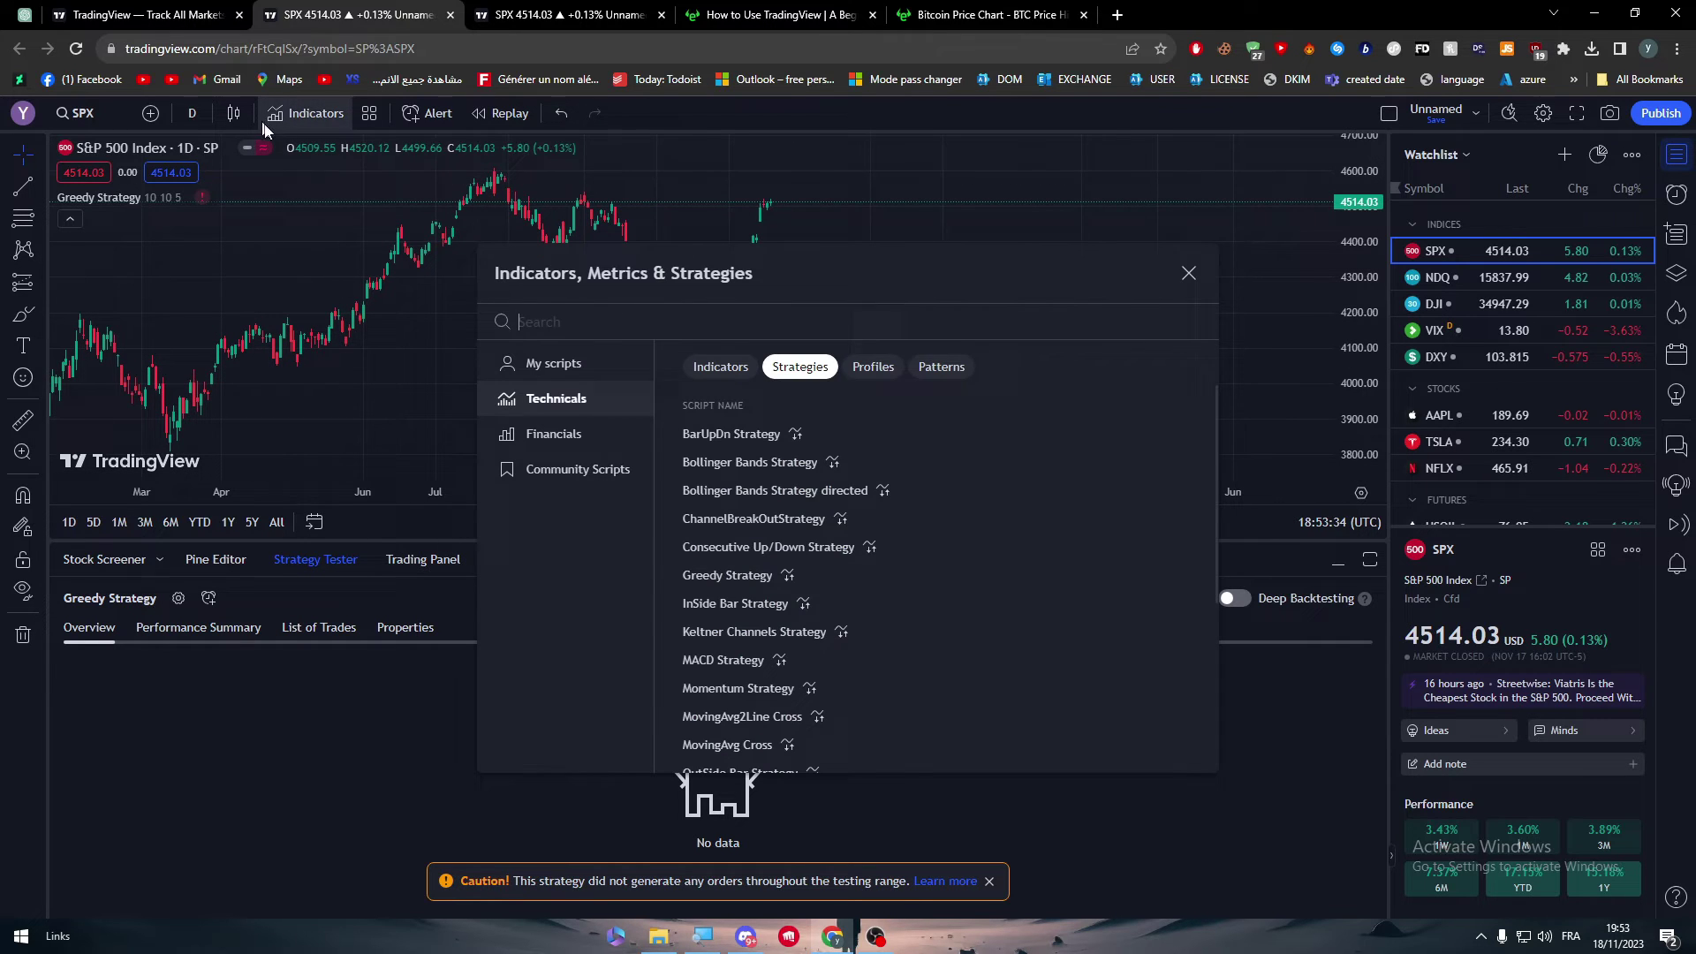
pyautogui.click(750, 462)
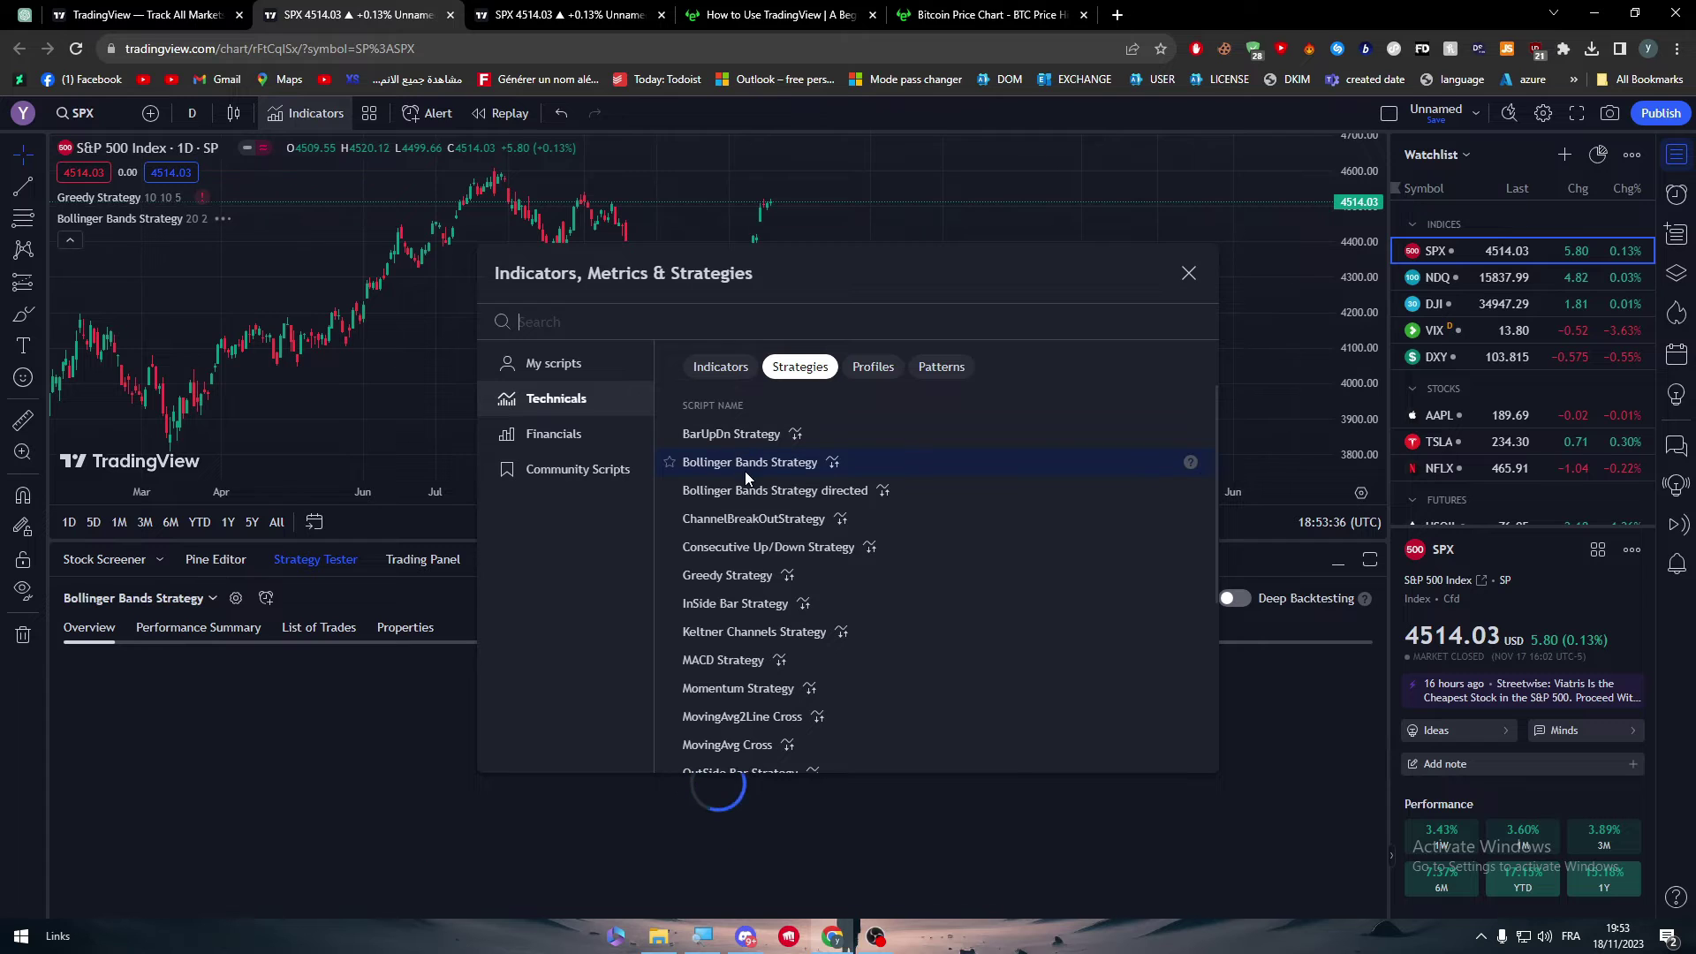
pyautogui.click(1190, 273)
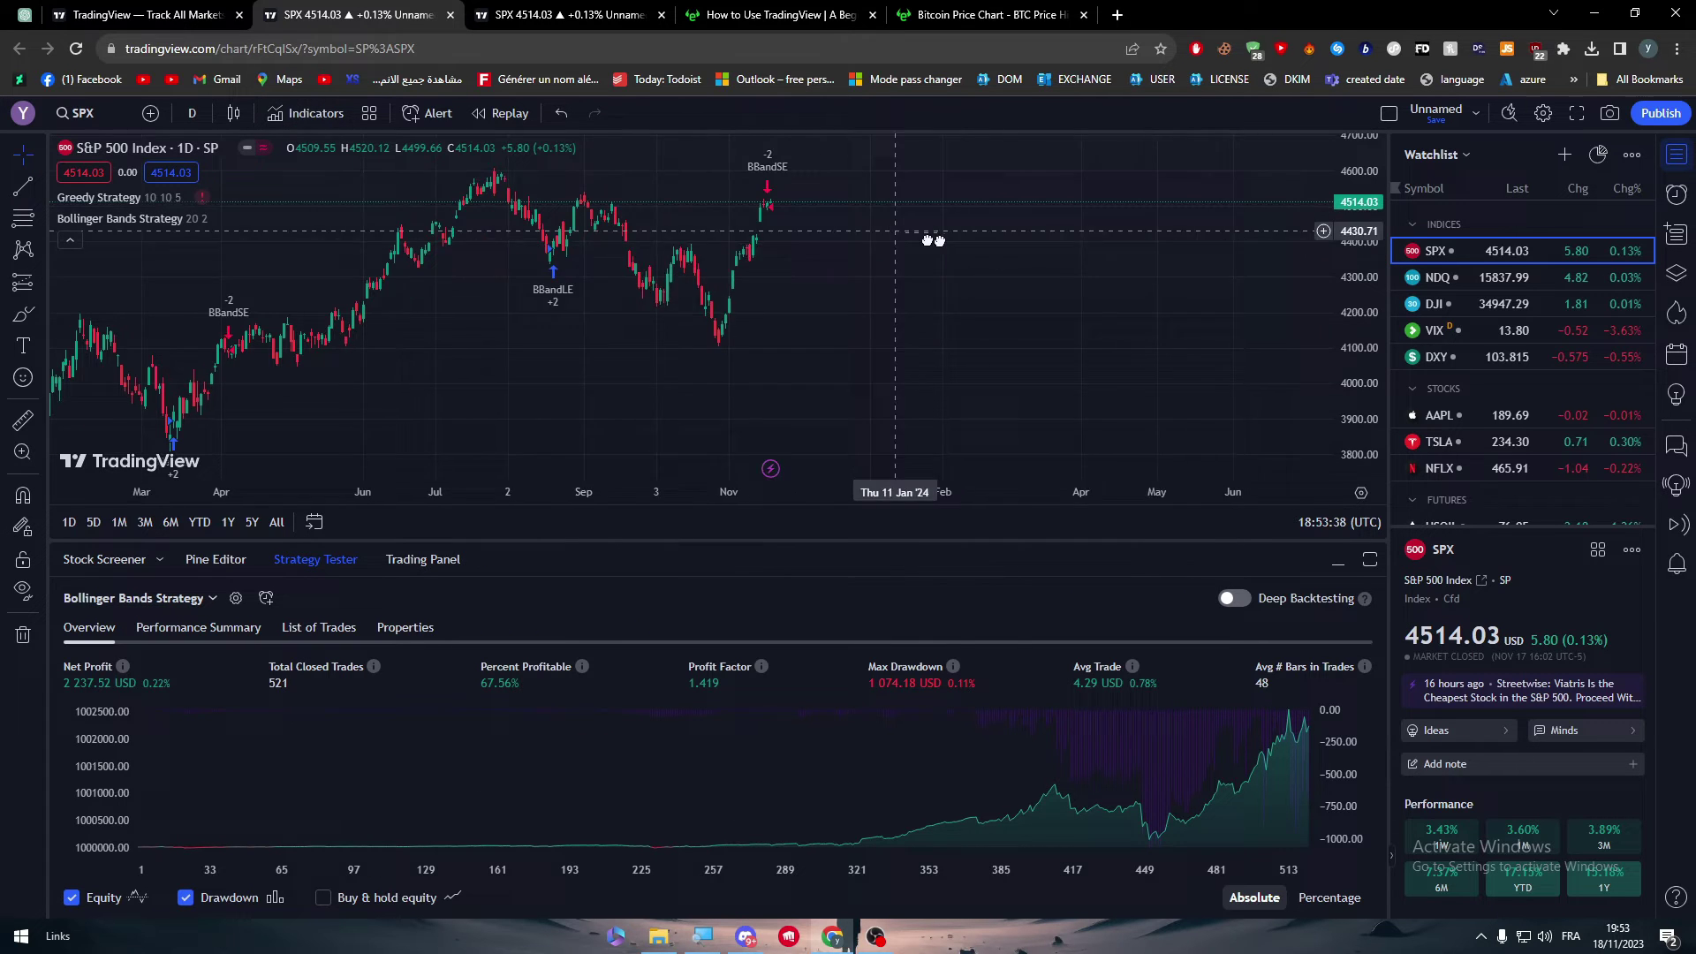
# - Pan to recent dates and make the price pane taller to review the Bollinger signals
pyautogui.scroll(-3, 928, 238)
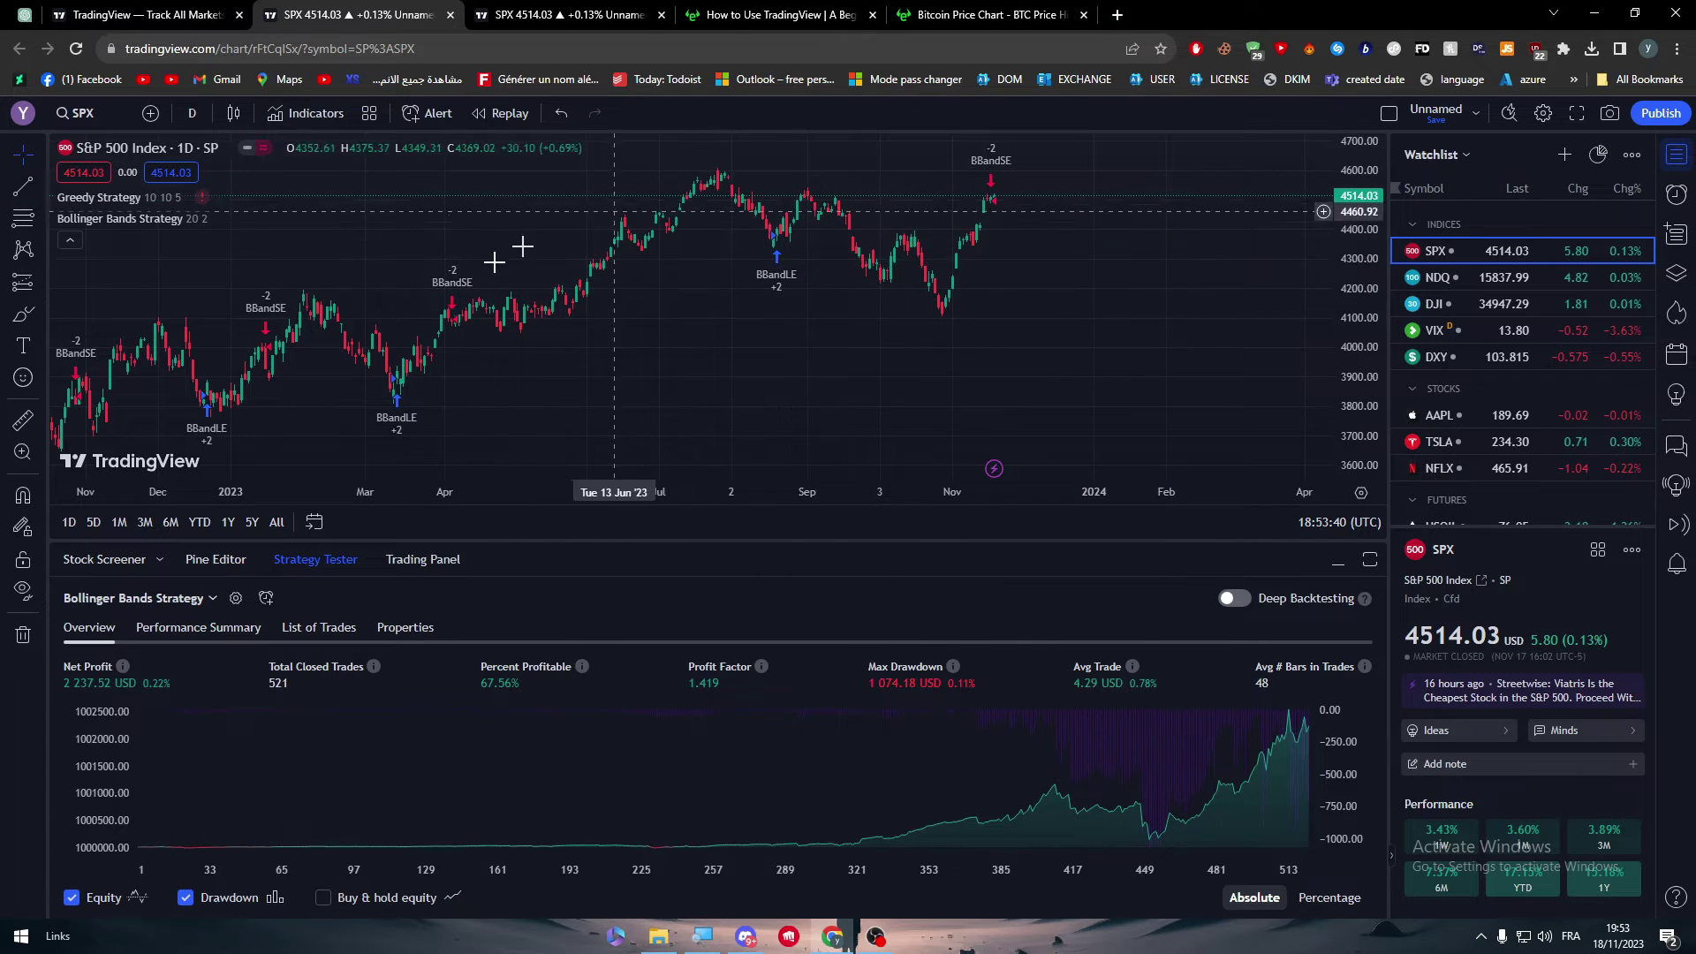
pyautogui.hscroll(2, 732, 288)
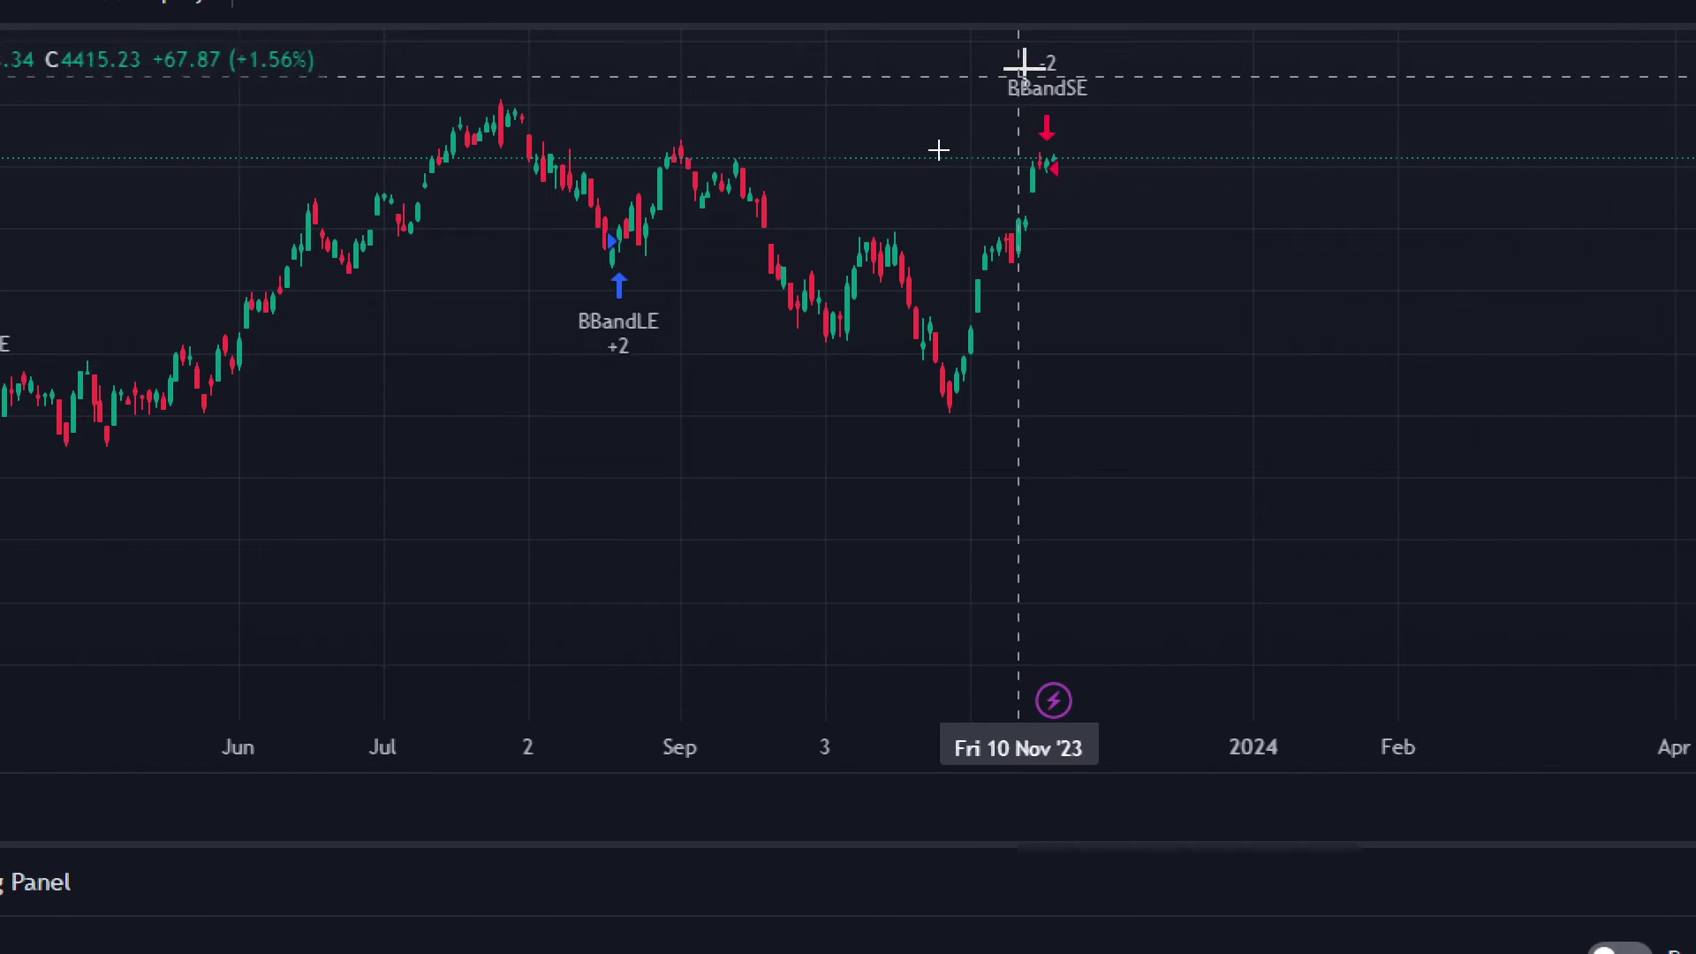
pyautogui.moveTo(1454, 228); pyautogui.dragTo(1362, 239)
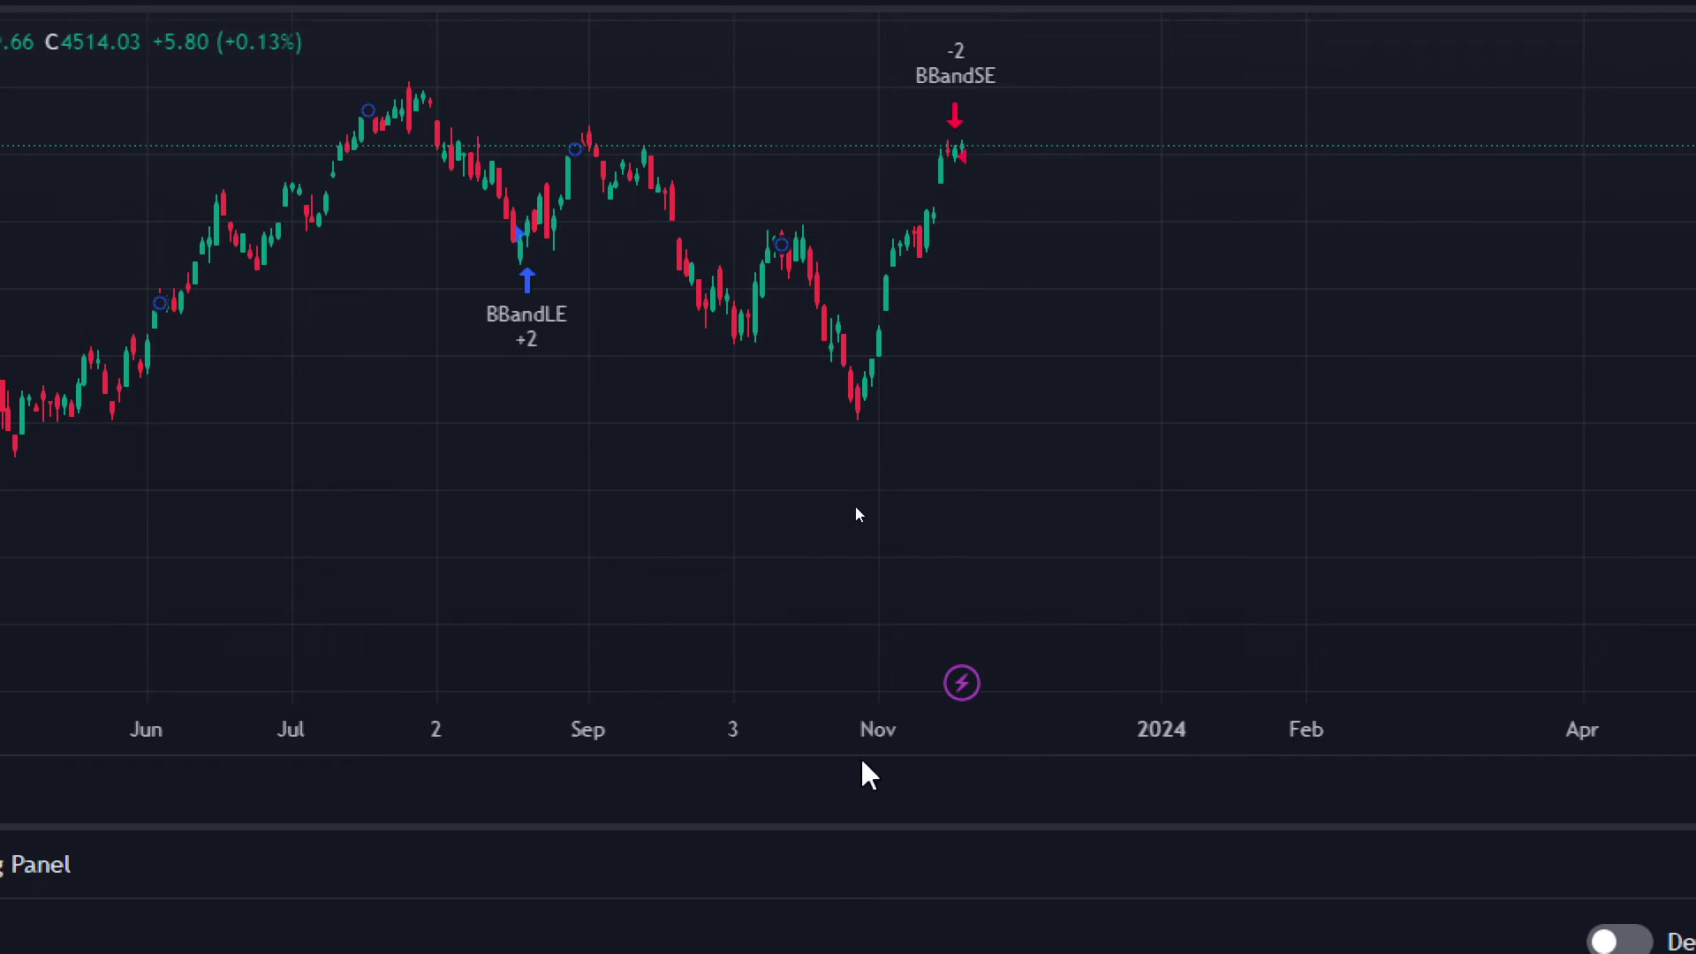
pyautogui.moveTo(864, 824); pyautogui.dragTo(856, 919)
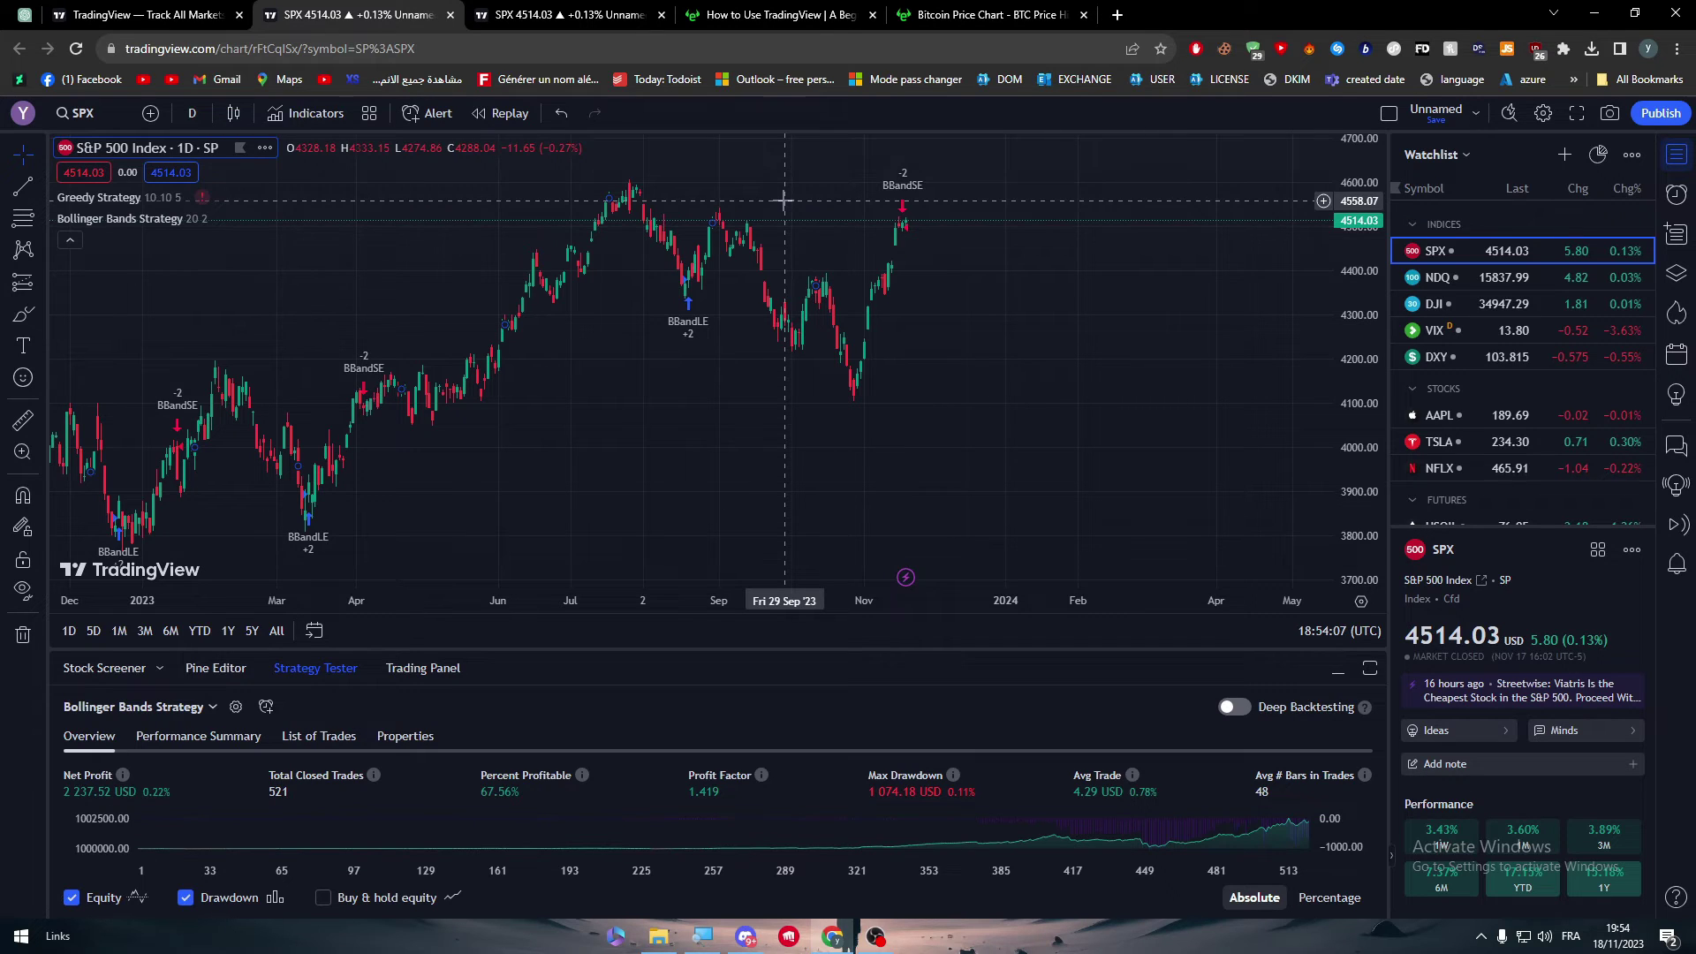
# - Check the News section on eToro's Bitcoin page, then go back to the TradingView tab
pyautogui.click(981, 14)
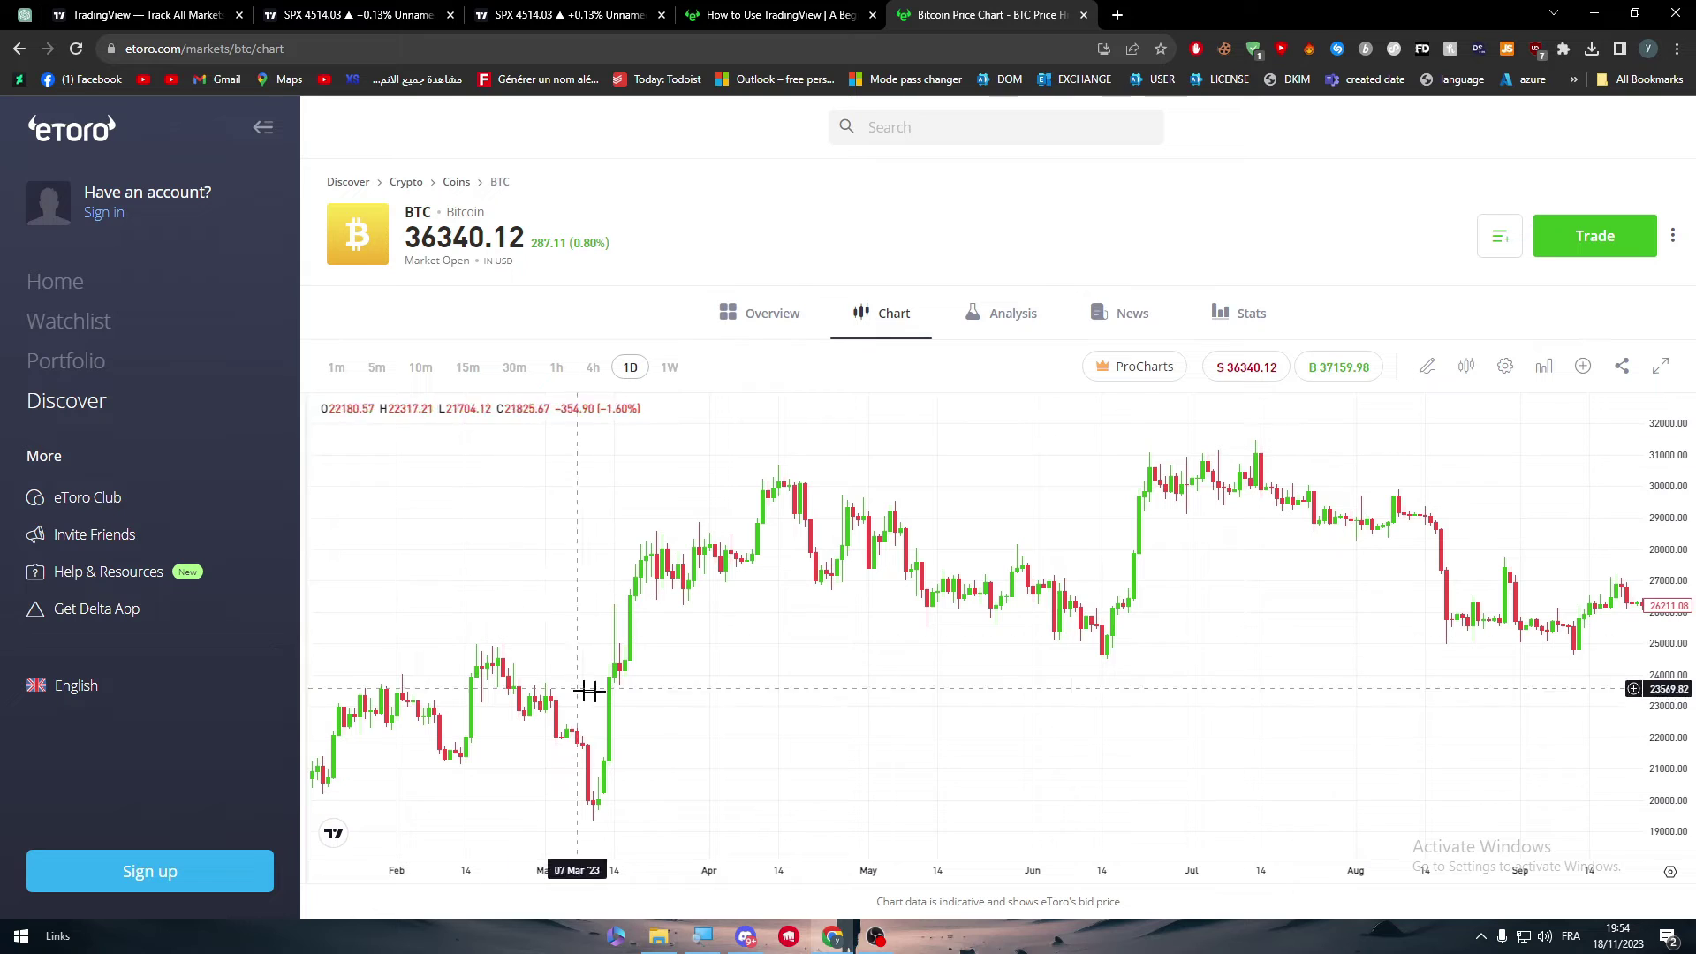
pyautogui.click(1124, 320)
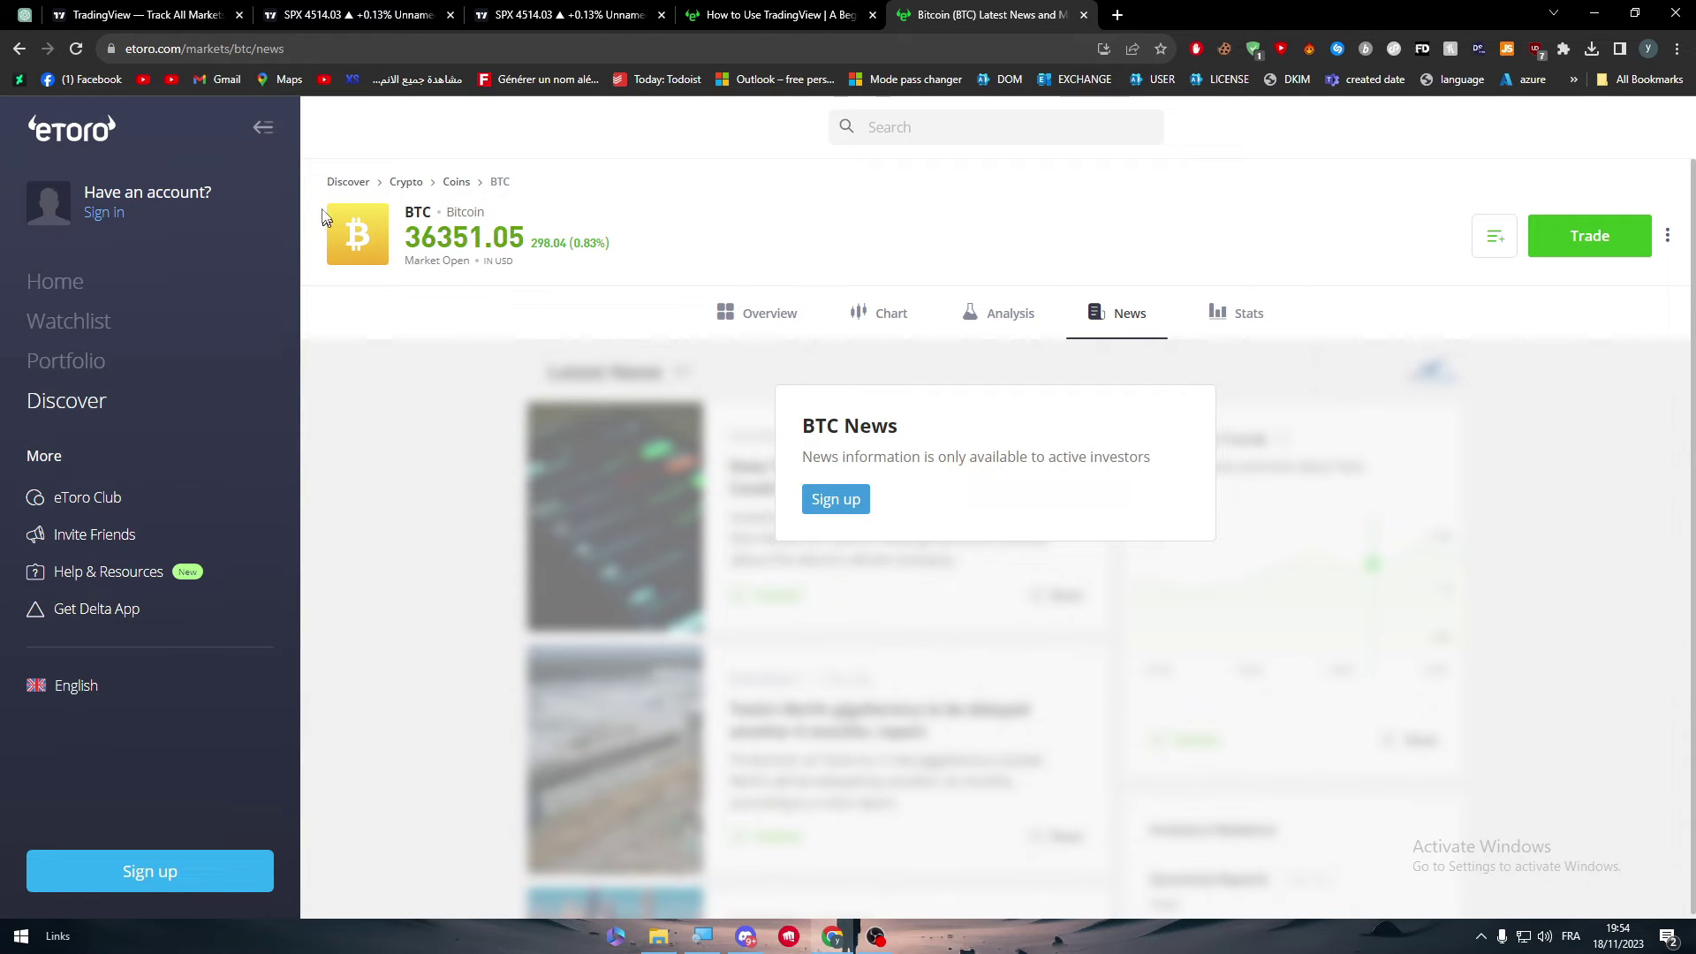
pyautogui.click(196, 19)
# - Back on the S&P 500 strategy chart, swap the side panel to the public Forex chat and Talks list
pyautogui.click(311, 9)
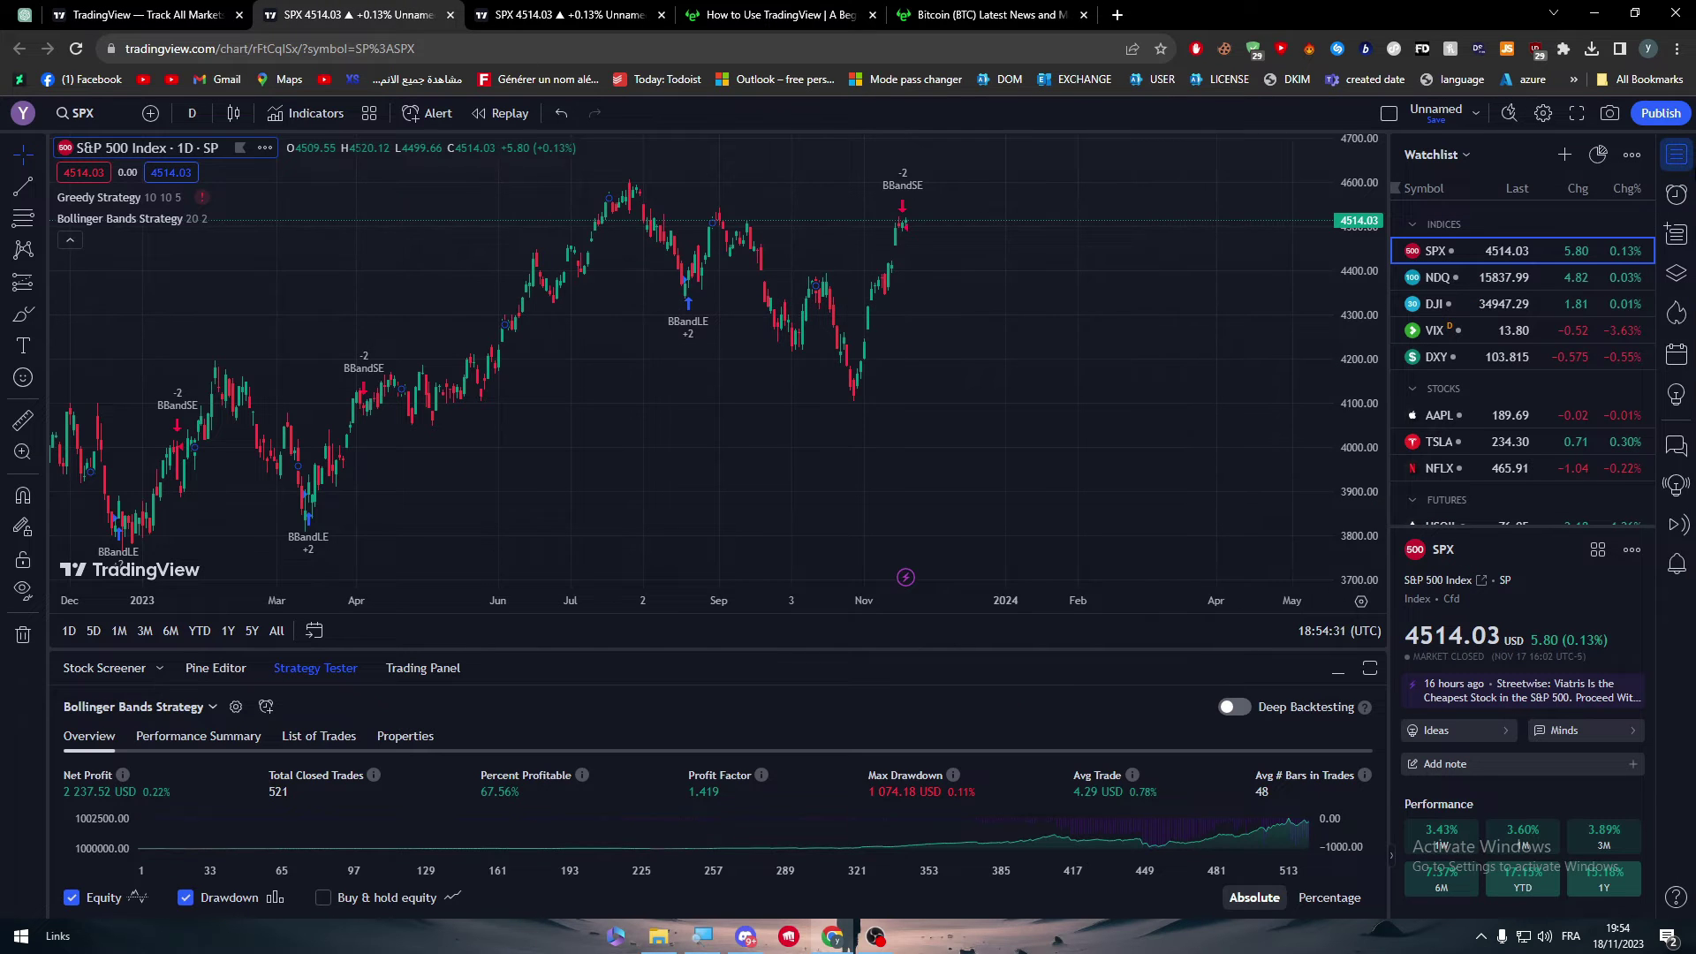
pyautogui.click(1685, 163)
pyautogui.click(1676, 233)
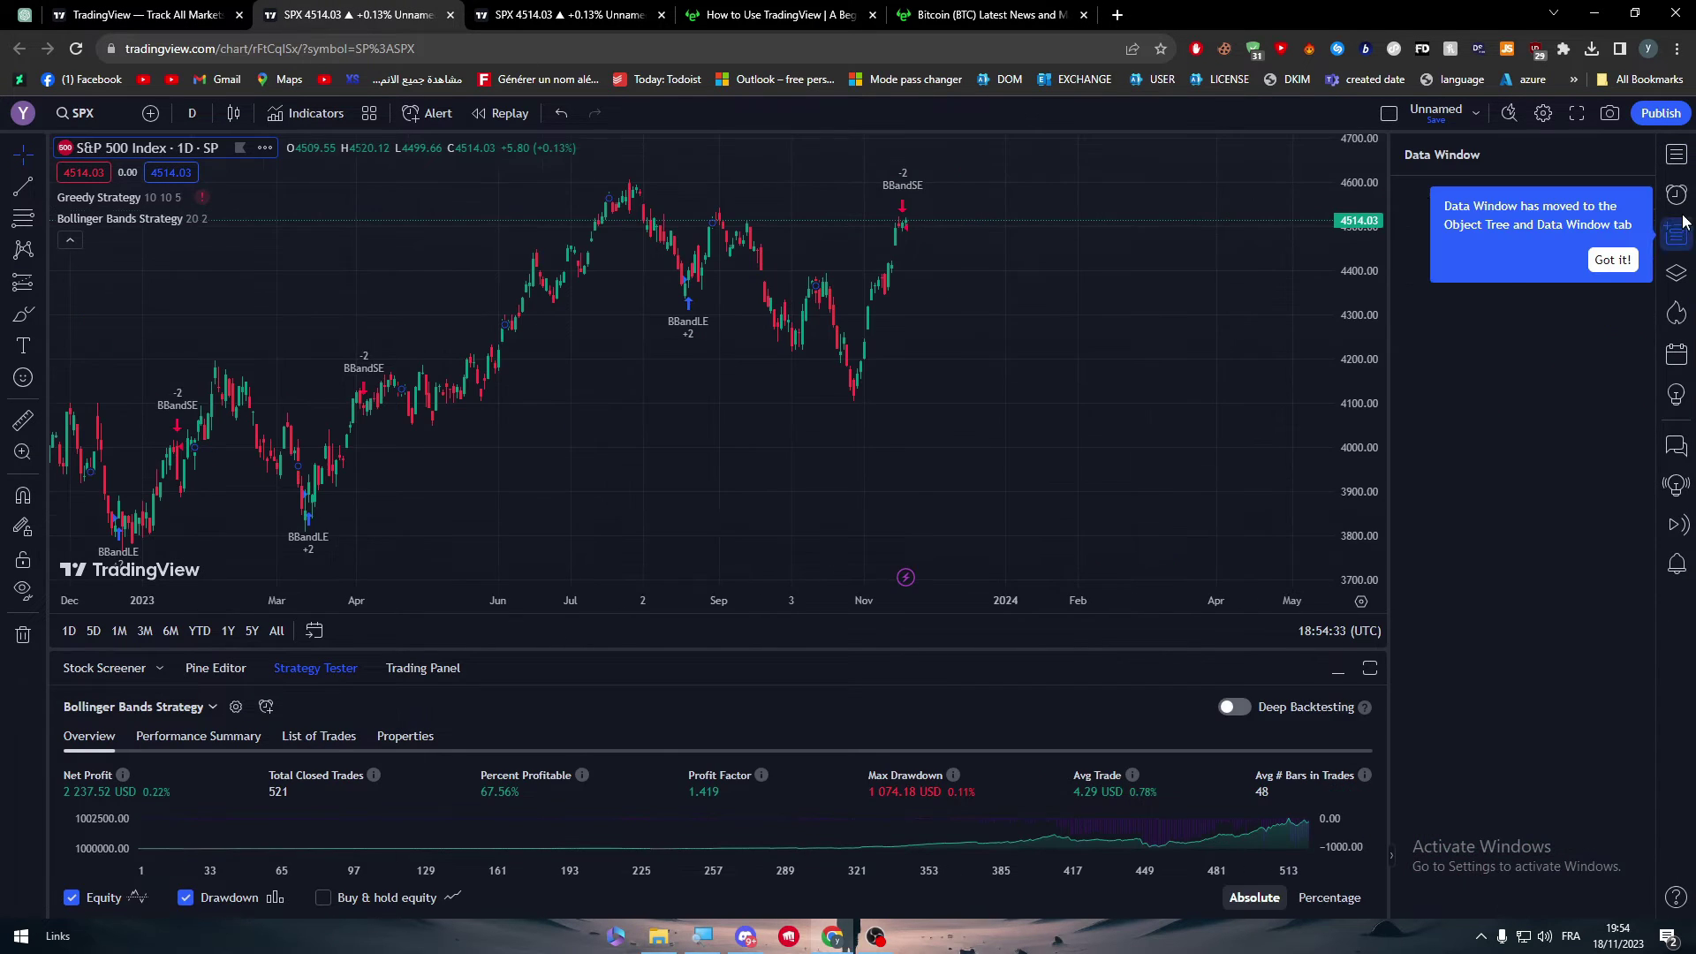
pyautogui.click(1676, 233)
pyautogui.click(1677, 195)
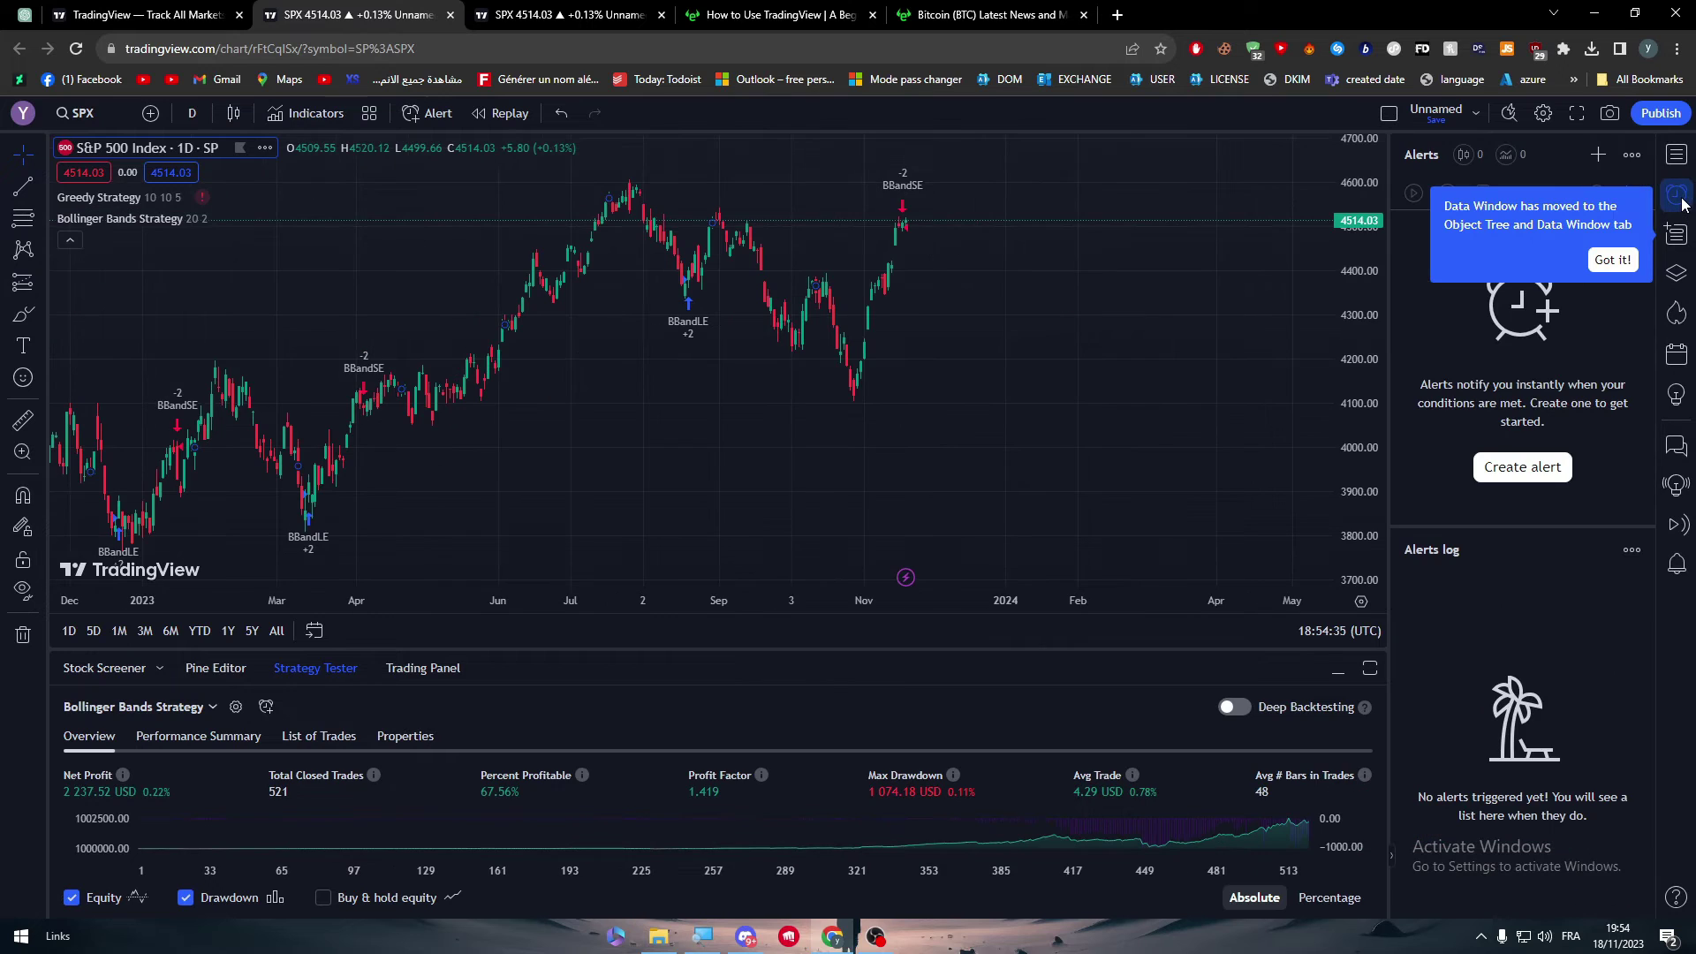
pyautogui.click(1613, 258)
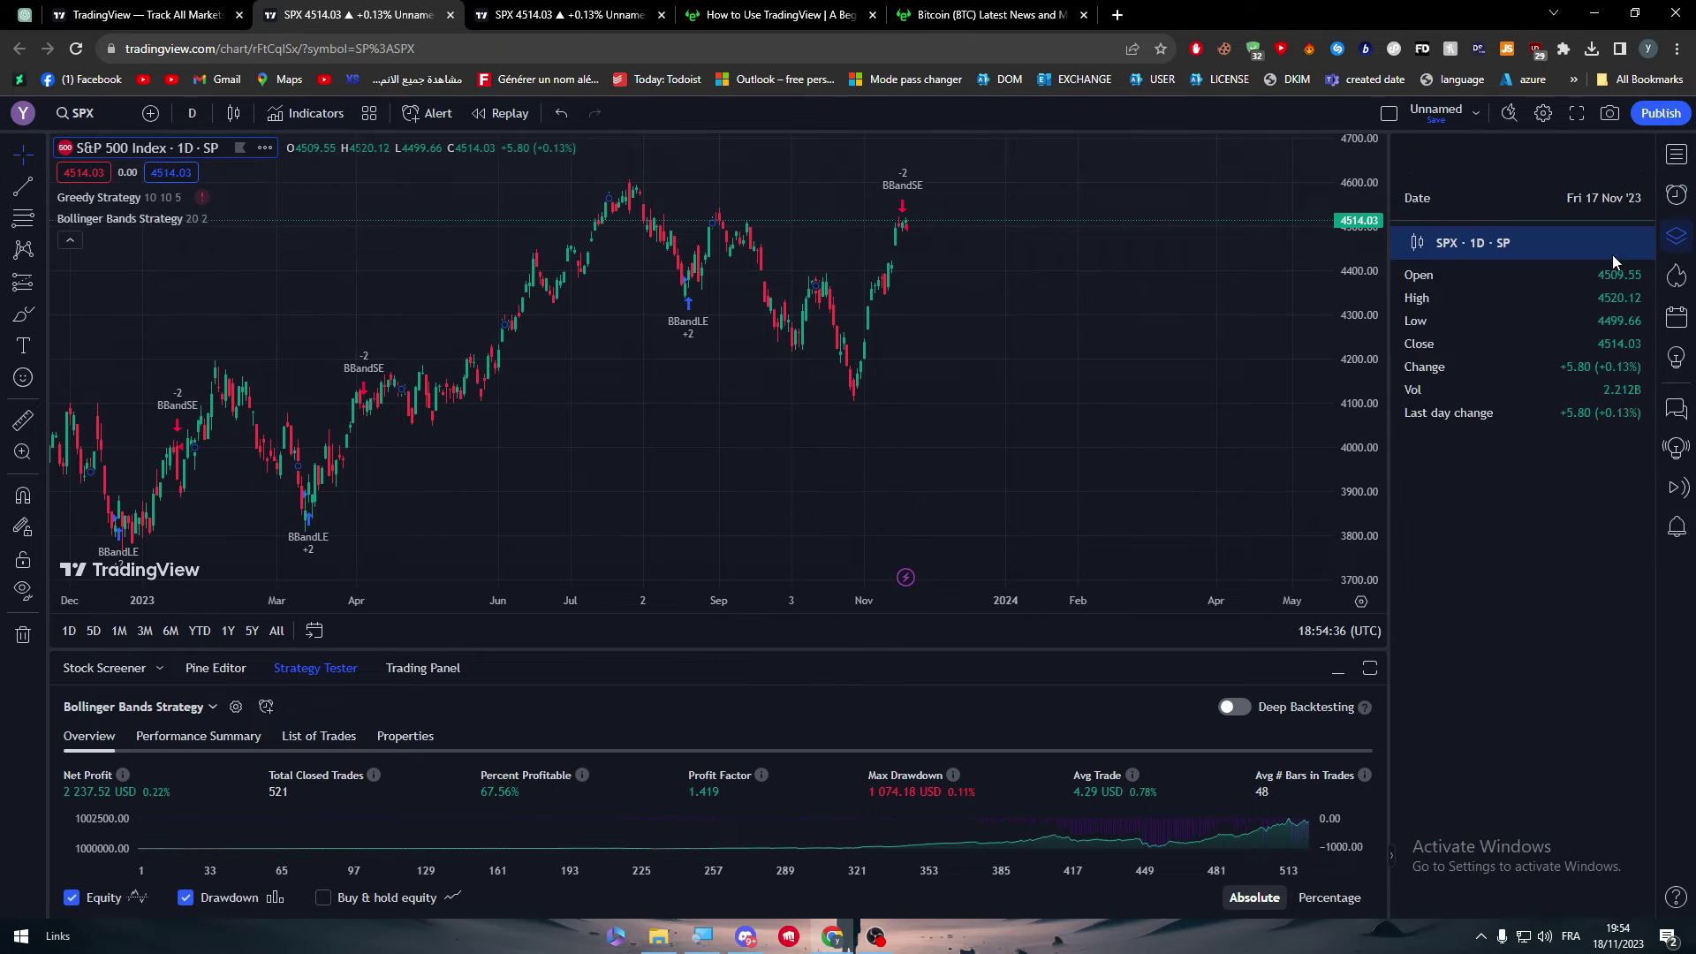
pyautogui.click(1678, 407)
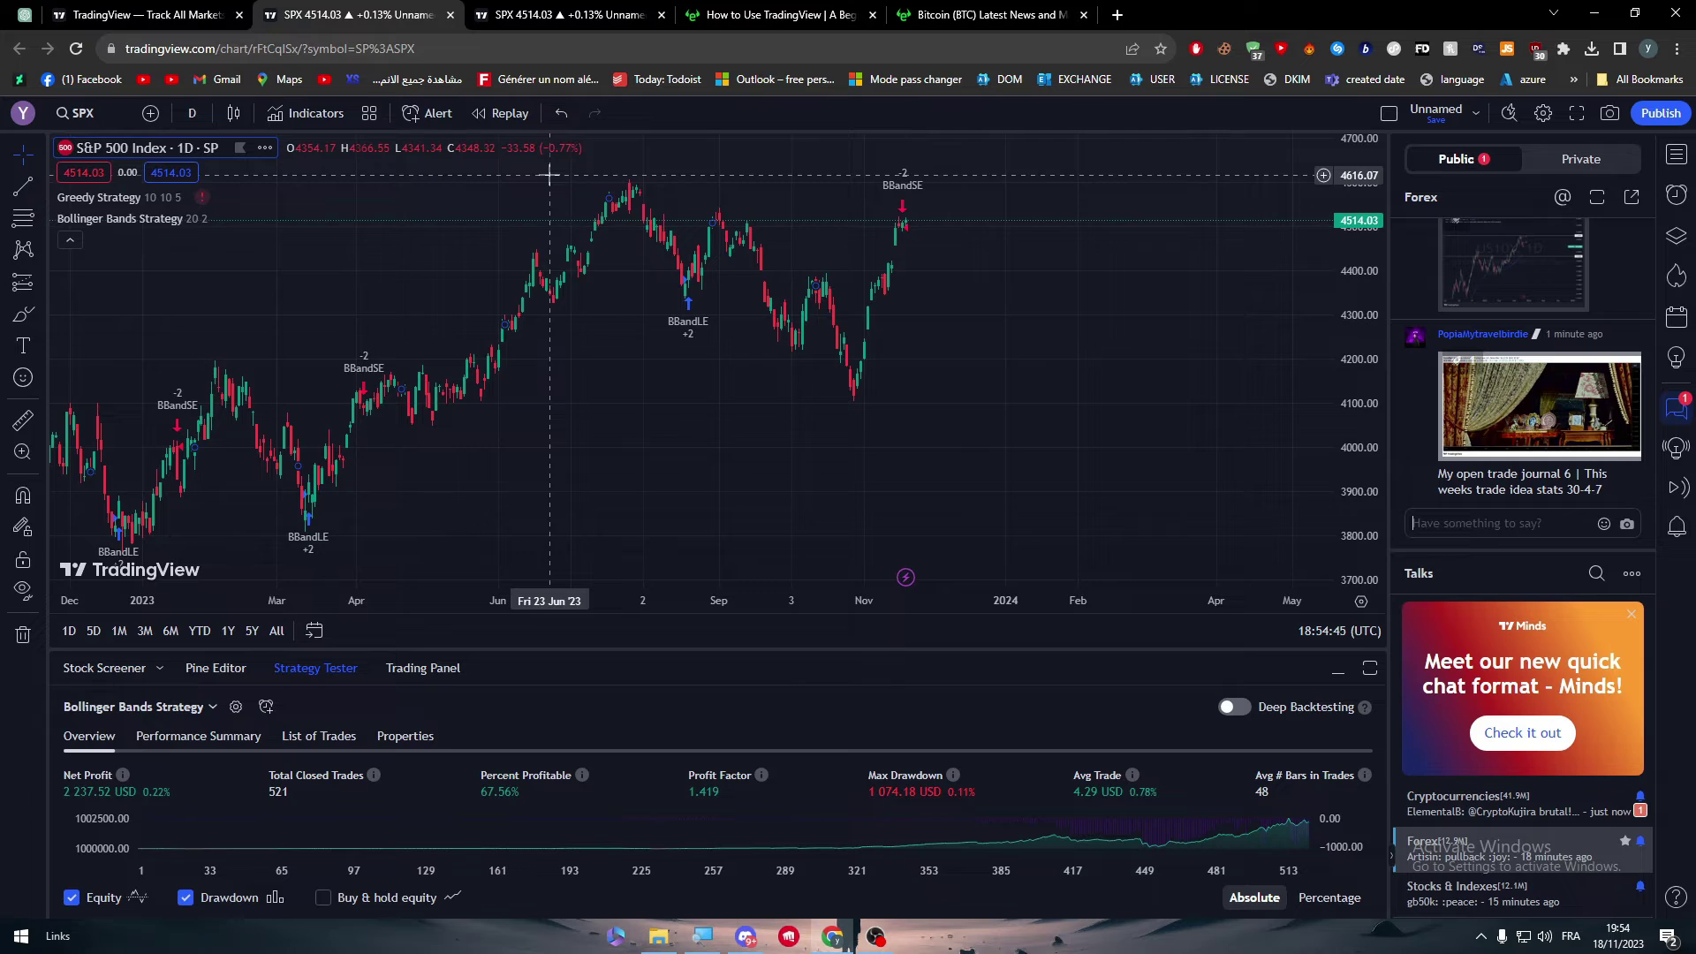
# - Pan the SPX chart back to show 2022 onward
pyautogui.scroll(-3, 221, 335)
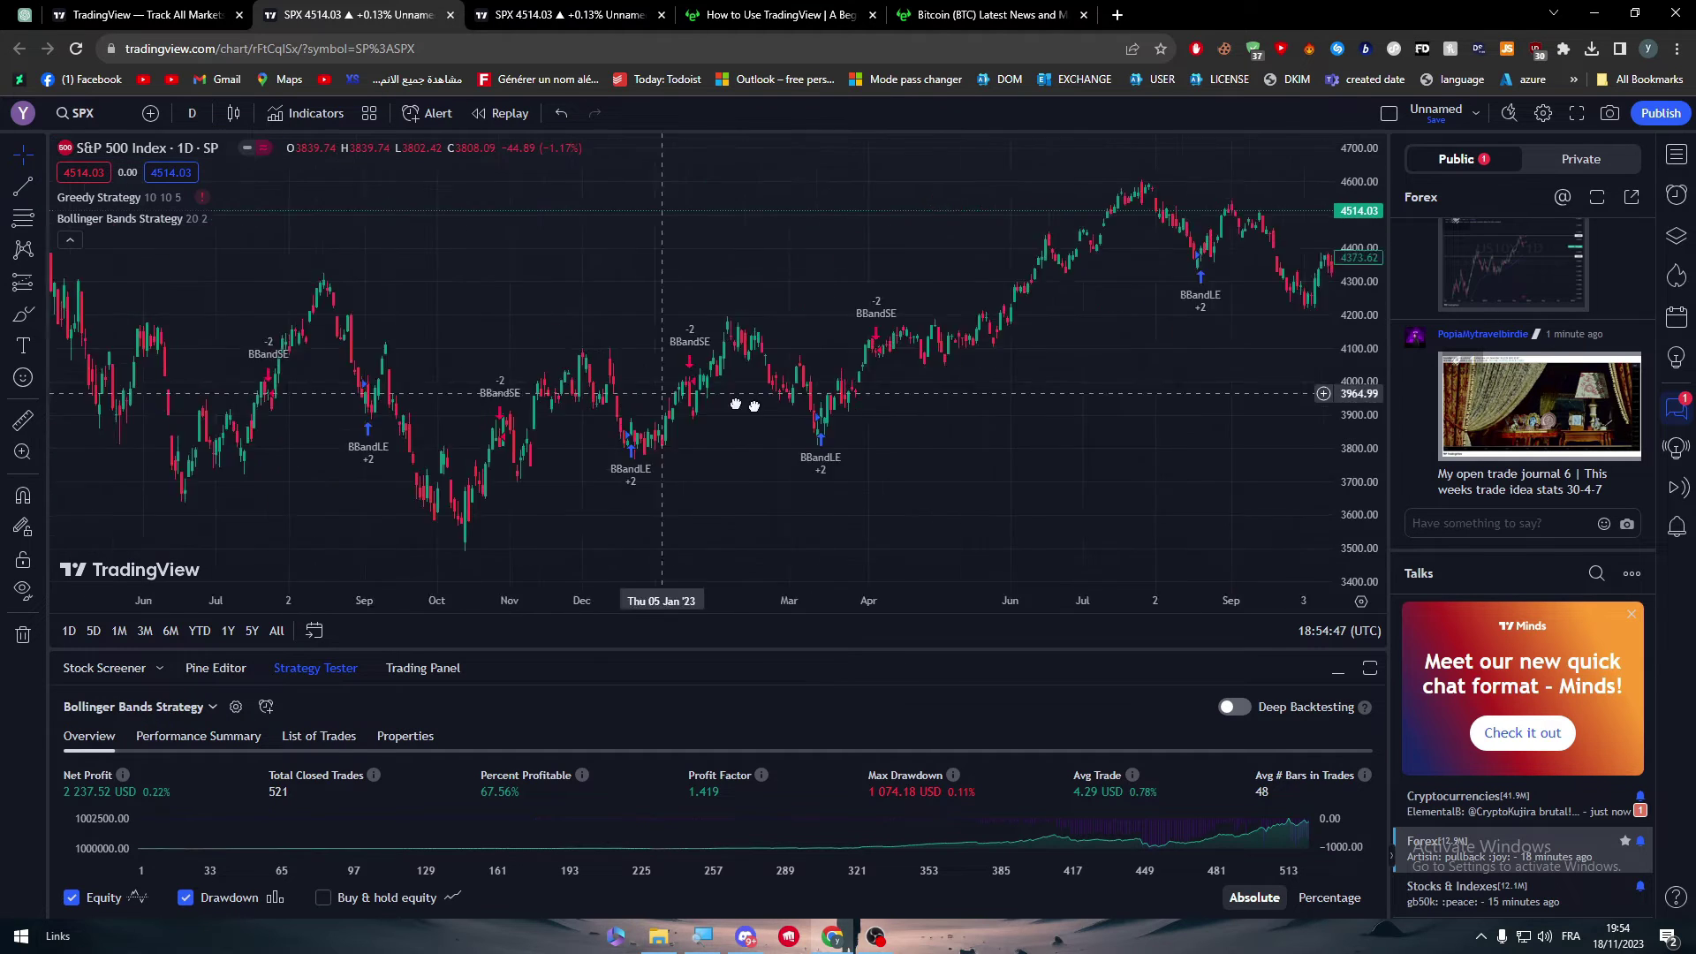
pyautogui.scroll(3, 142, 311)
pyautogui.moveTo(142, 311); pyautogui.dragTo(684, 341)
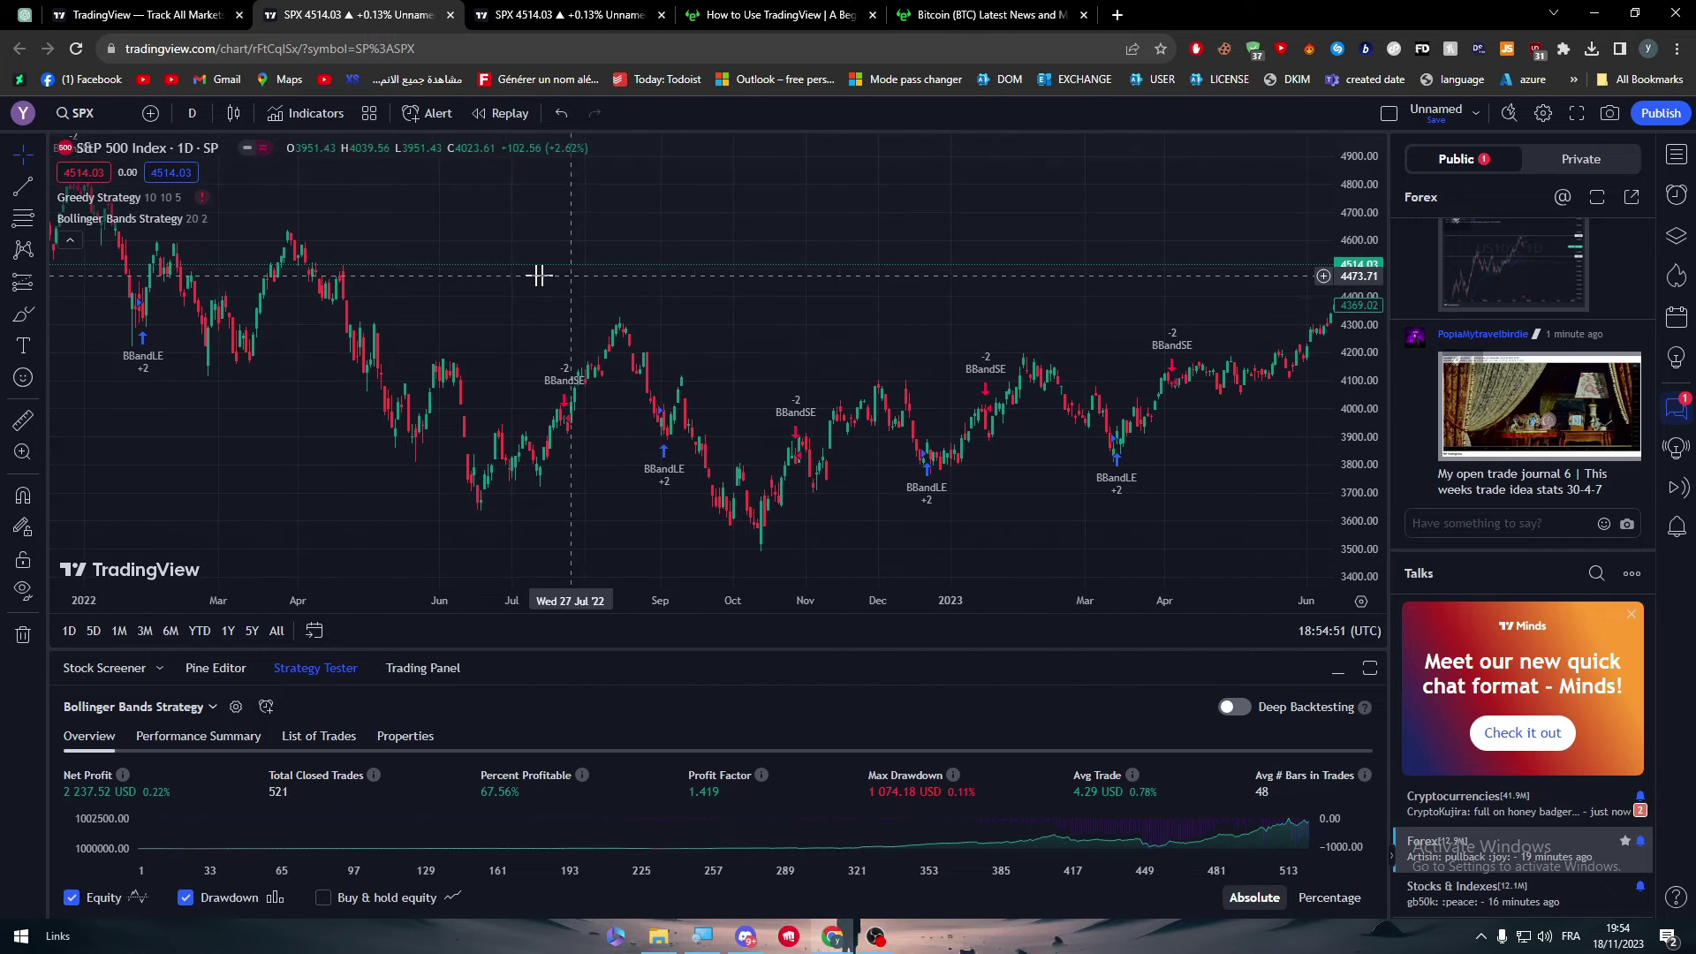
# - Scroll the Forex chat, enlarge a posted DXY chart image, then close it
pyautogui.scroll(5, 1651, 489)
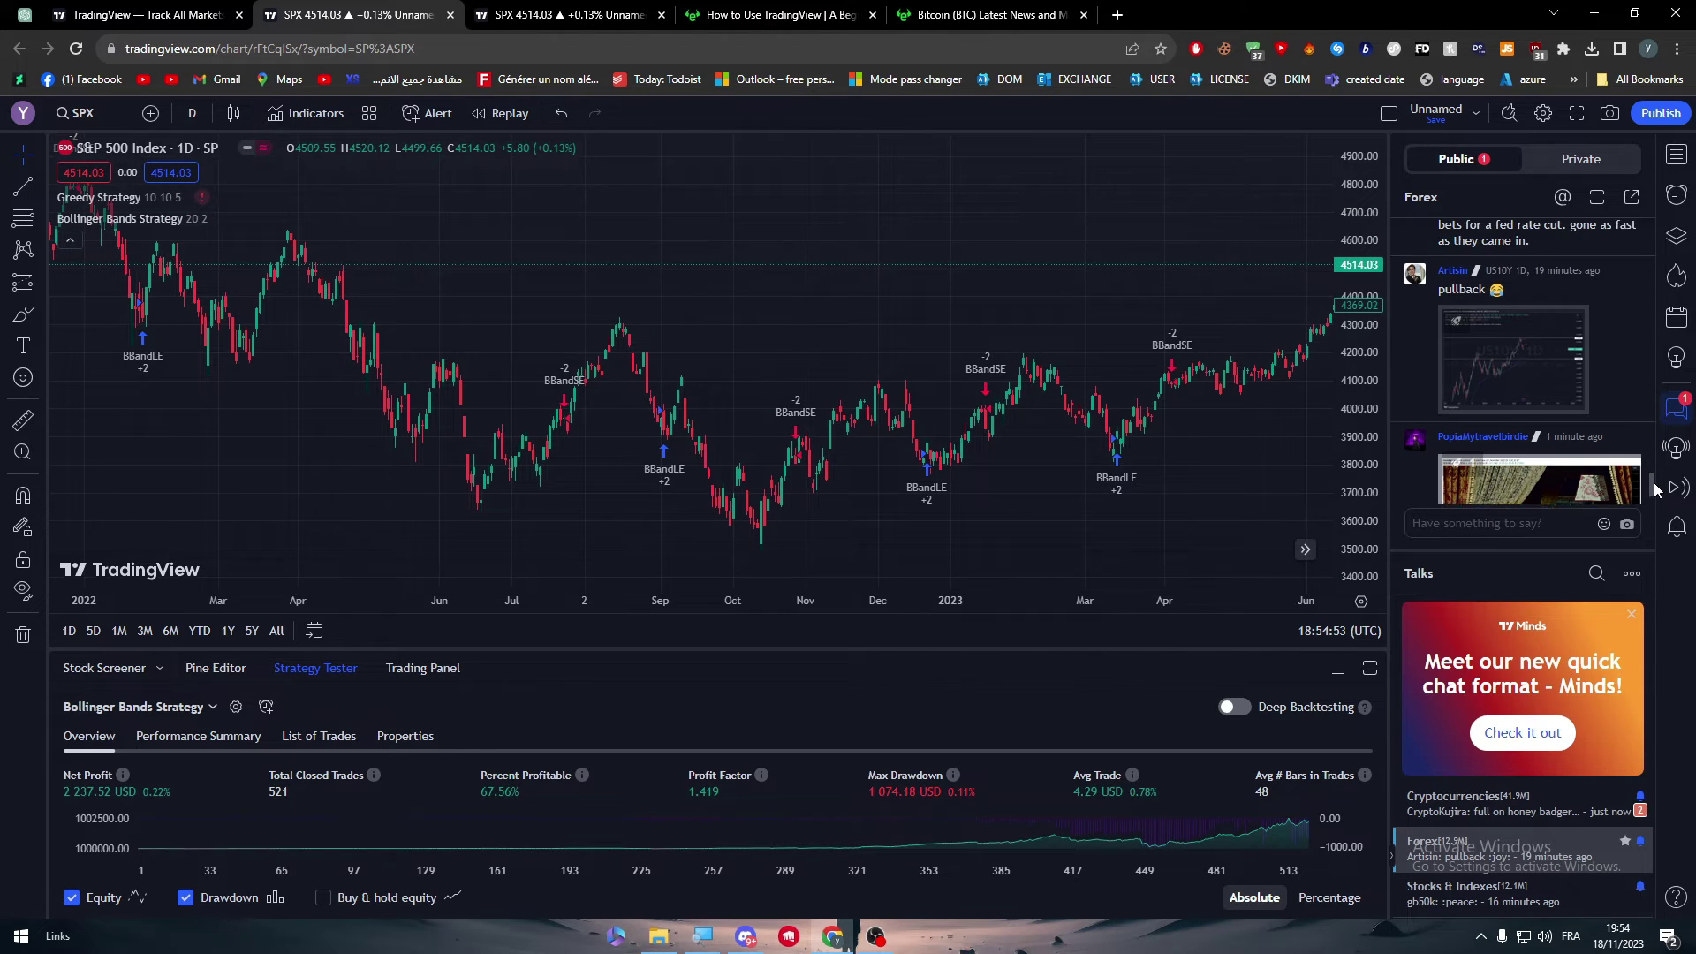
pyautogui.moveTo(1652, 465); pyautogui.dragTo(1654, 403)
pyautogui.click(1535, 438)
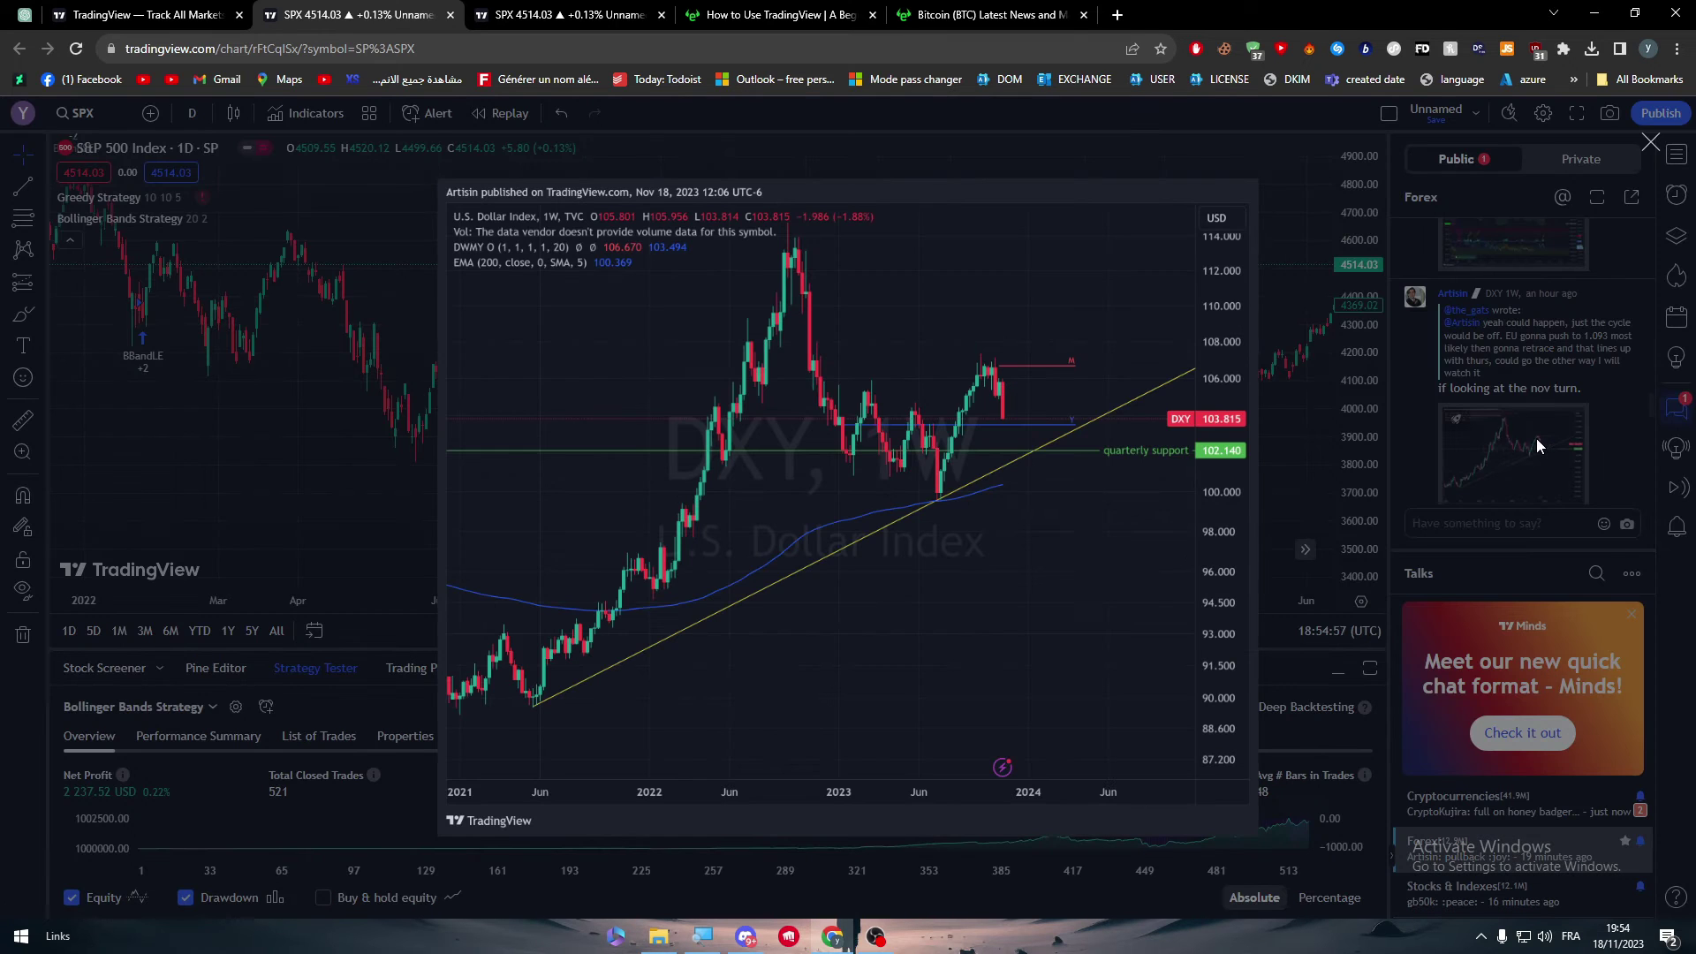
pyautogui.click(1384, 380)
pyautogui.scroll(3, 1652, 386)
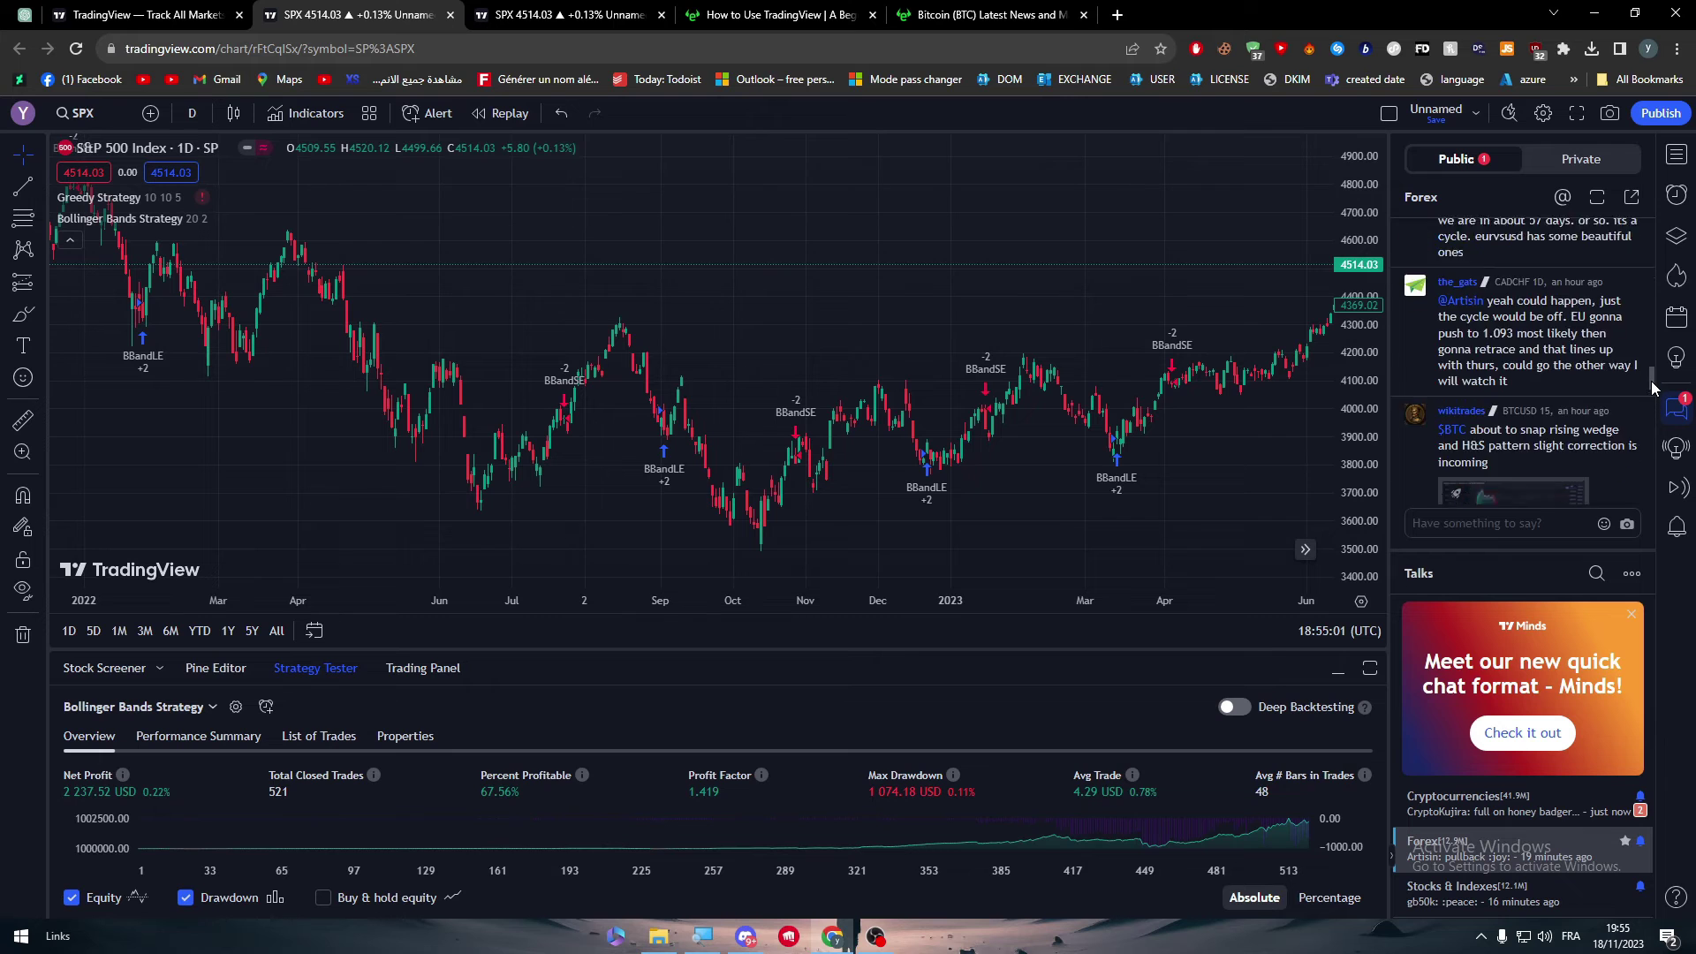
pyautogui.moveTo(1652, 381); pyautogui.dragTo(1632, 509)
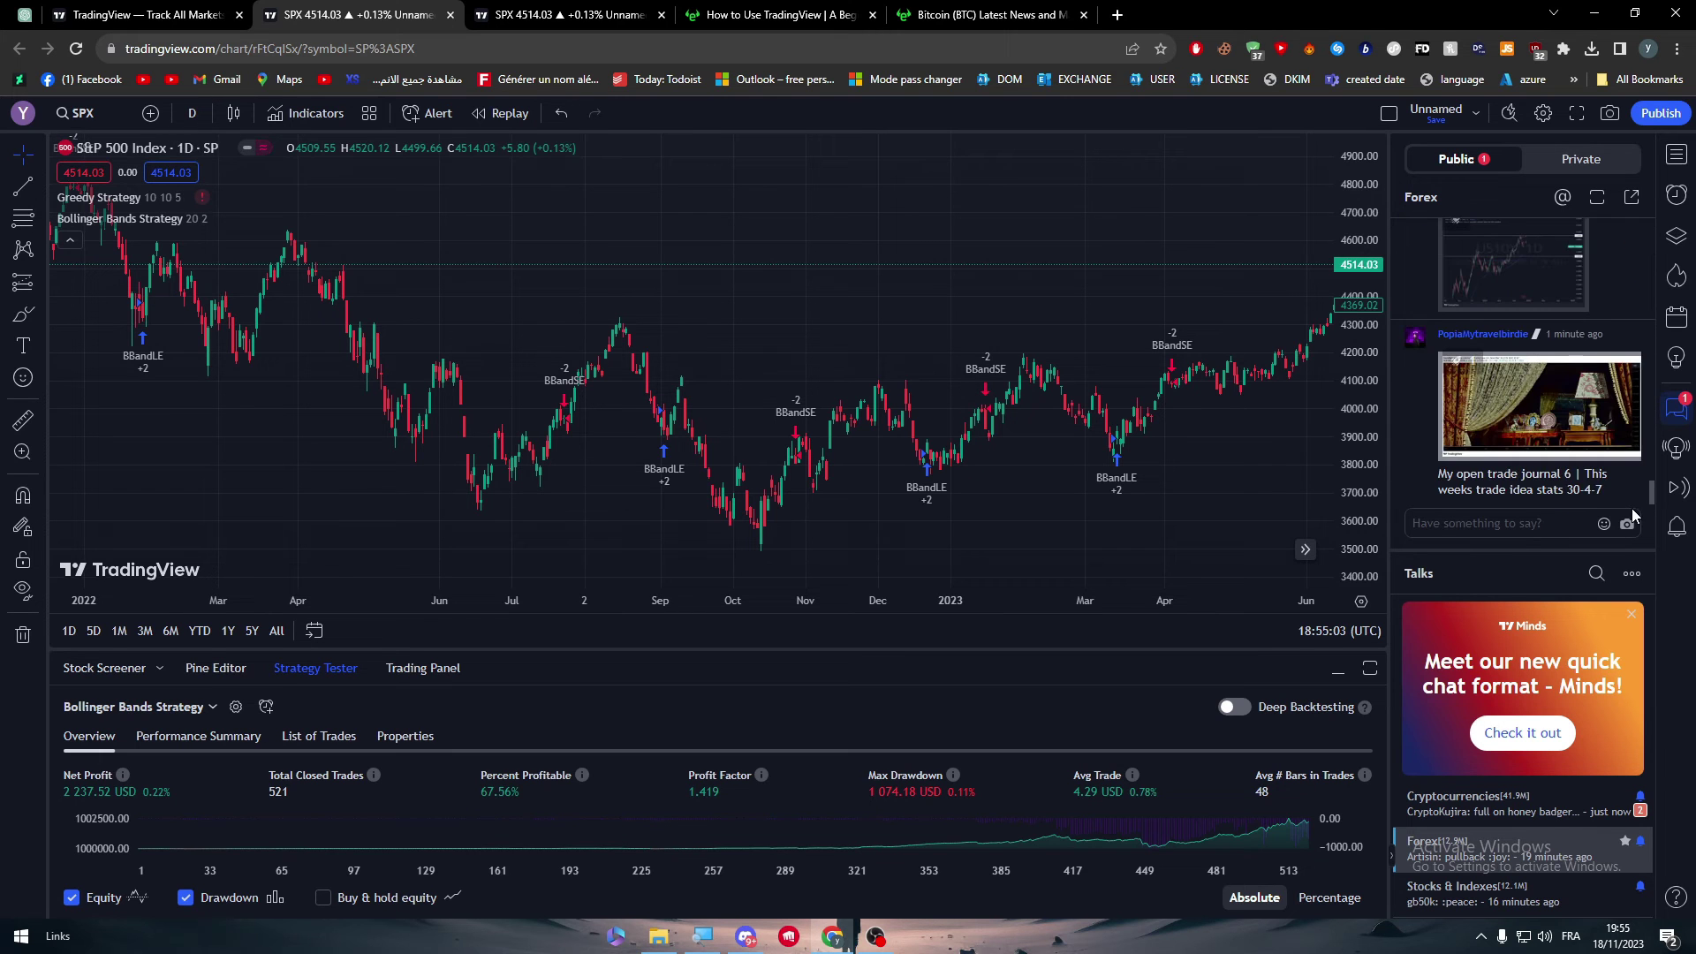
# - Open the shared trade-journal idea, pan its chart, then close the viewer
pyautogui.click(1608, 388)
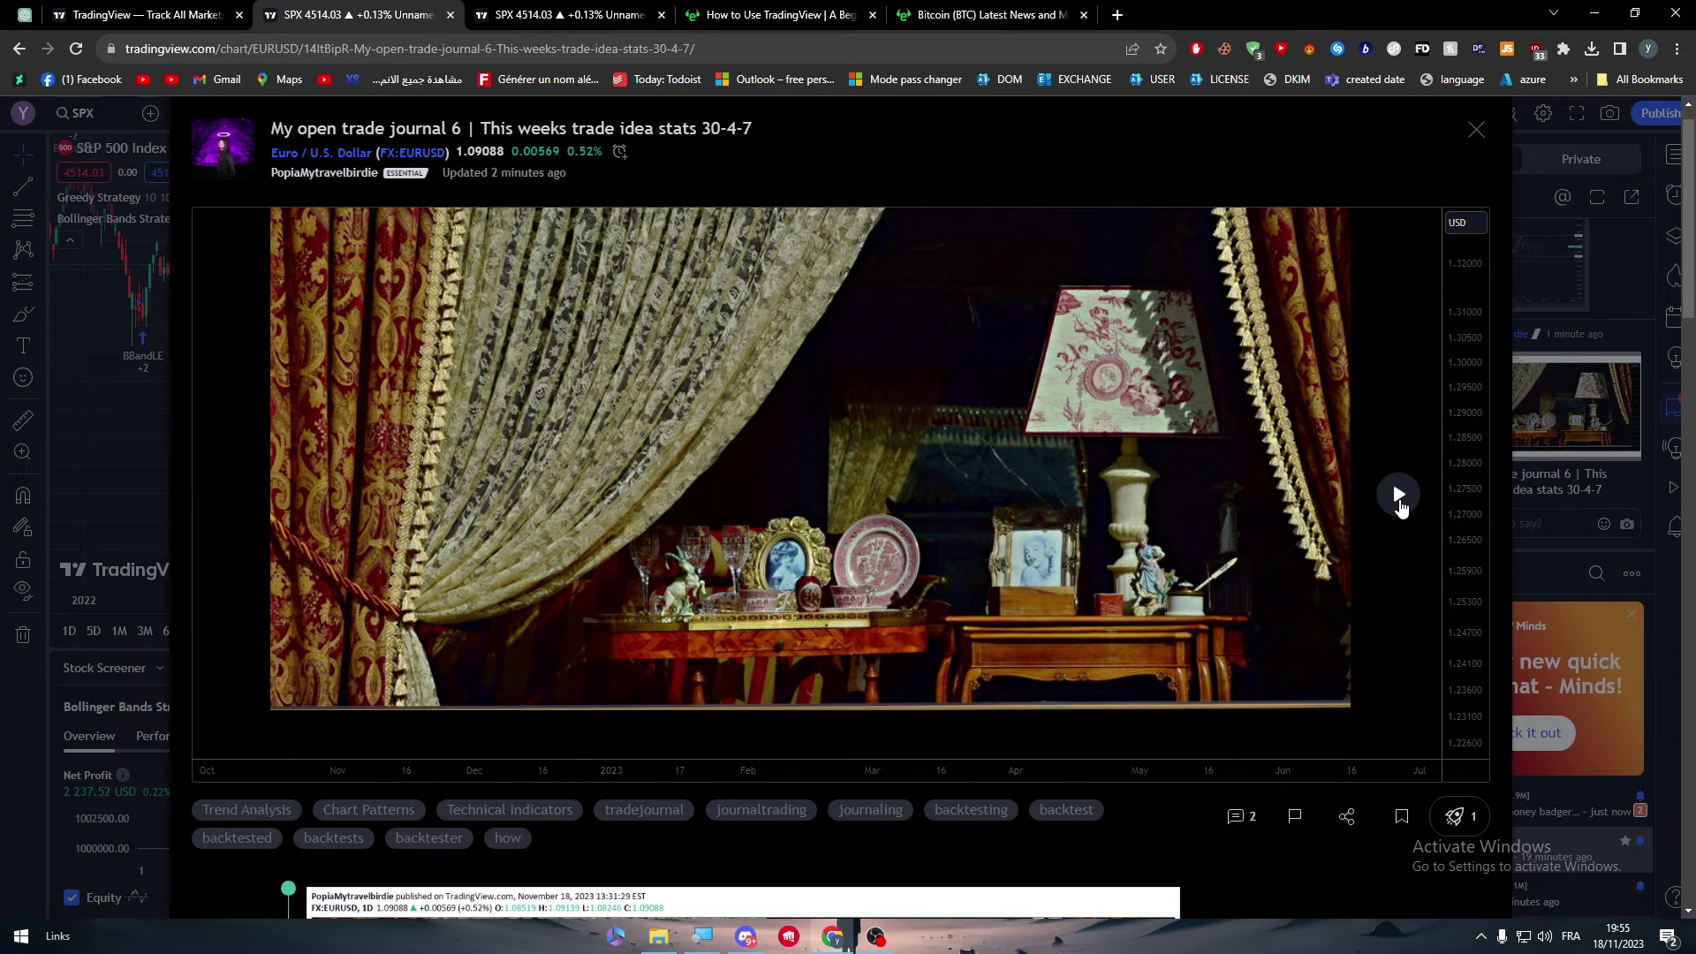
pyautogui.moveTo(1287, 583); pyautogui.dragTo(1634, 574)
pyautogui.click(1509, 183)
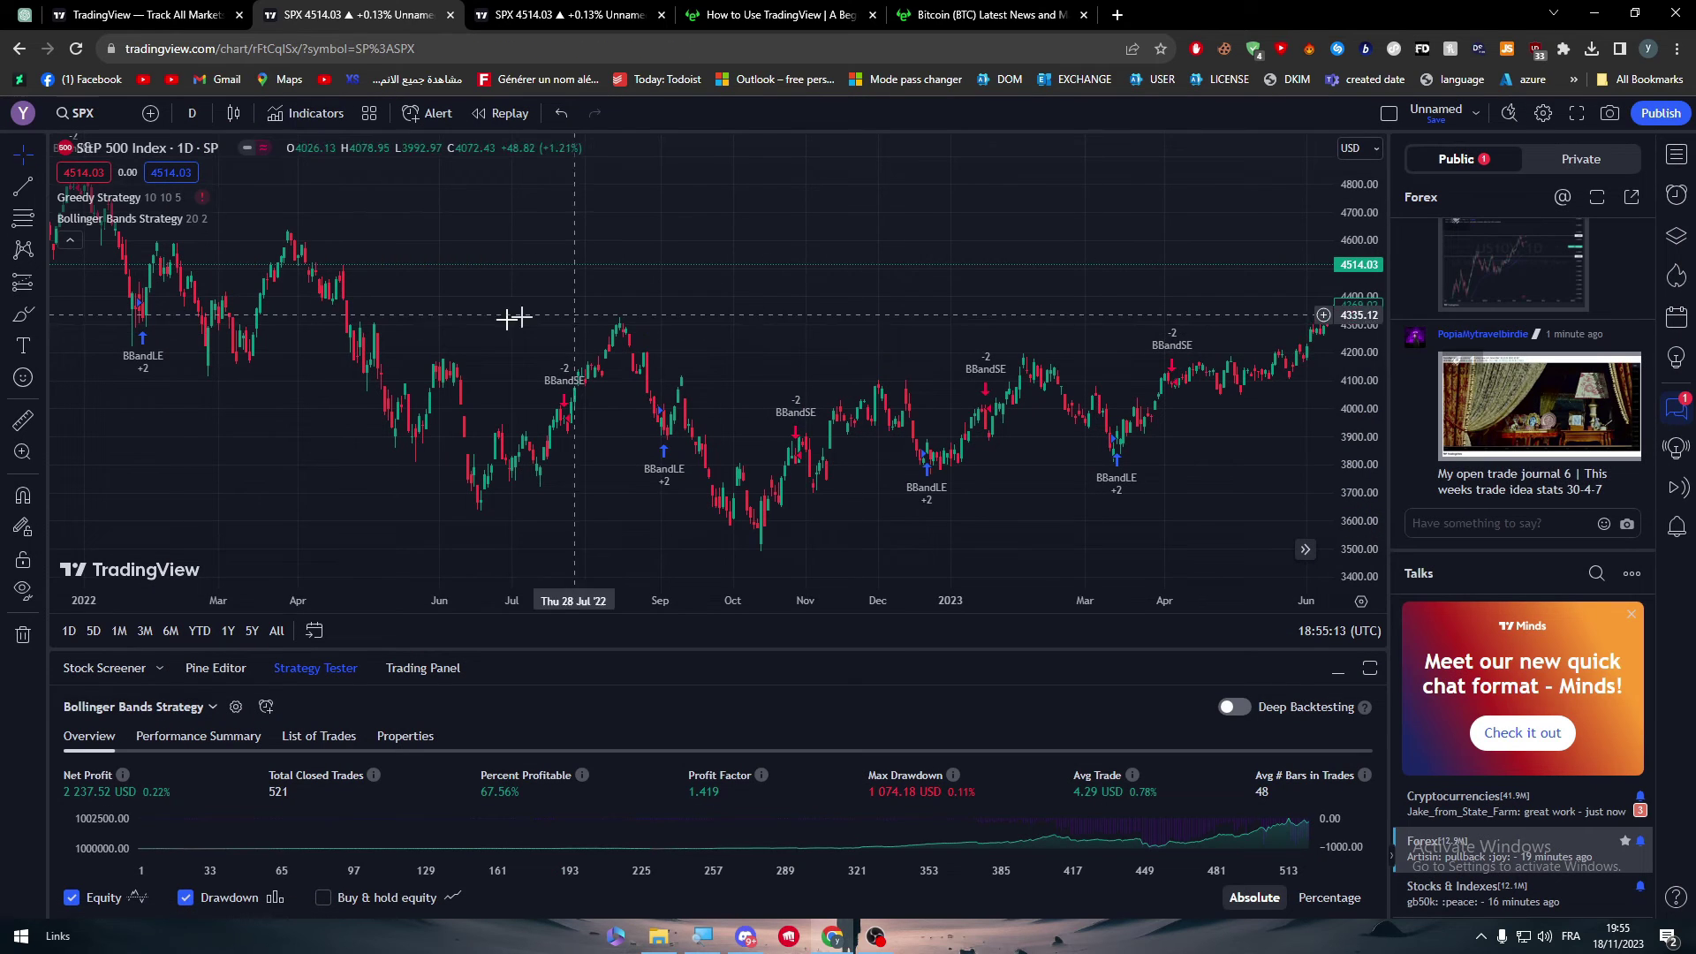
# - Pan the SPX Bollinger Bands strategy chart to cover mid-2022 through November 2023
pyautogui.hscroll(5, 768, 310)
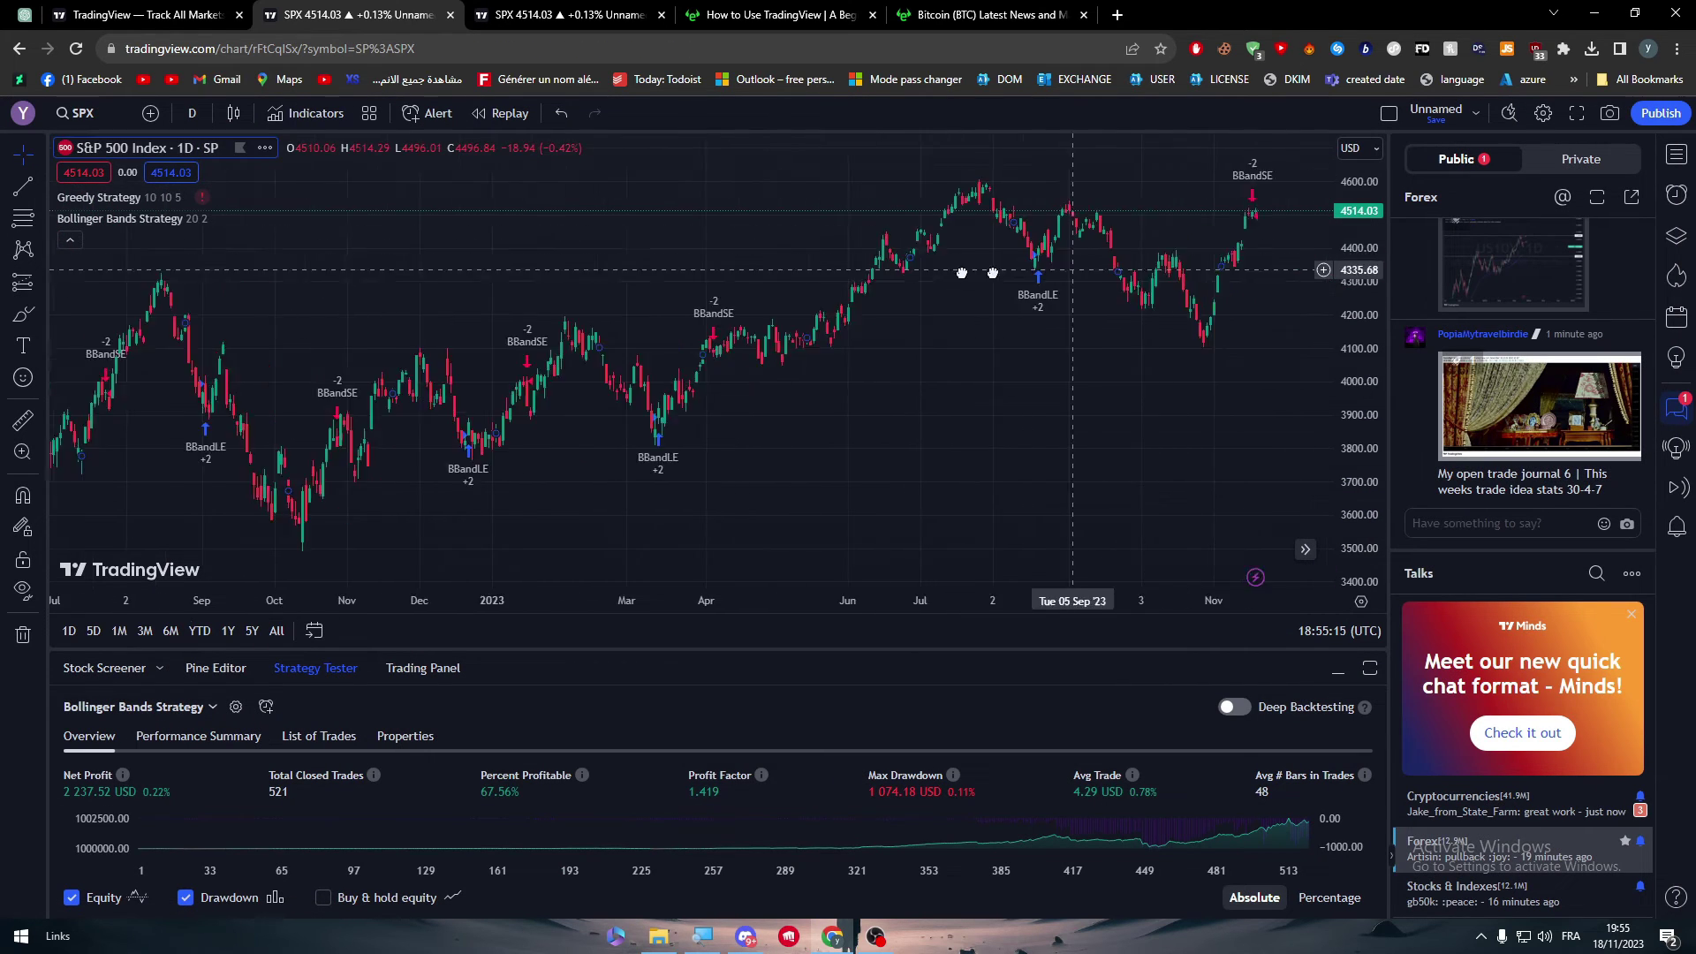
pyautogui.hscroll(3, 993, 274)
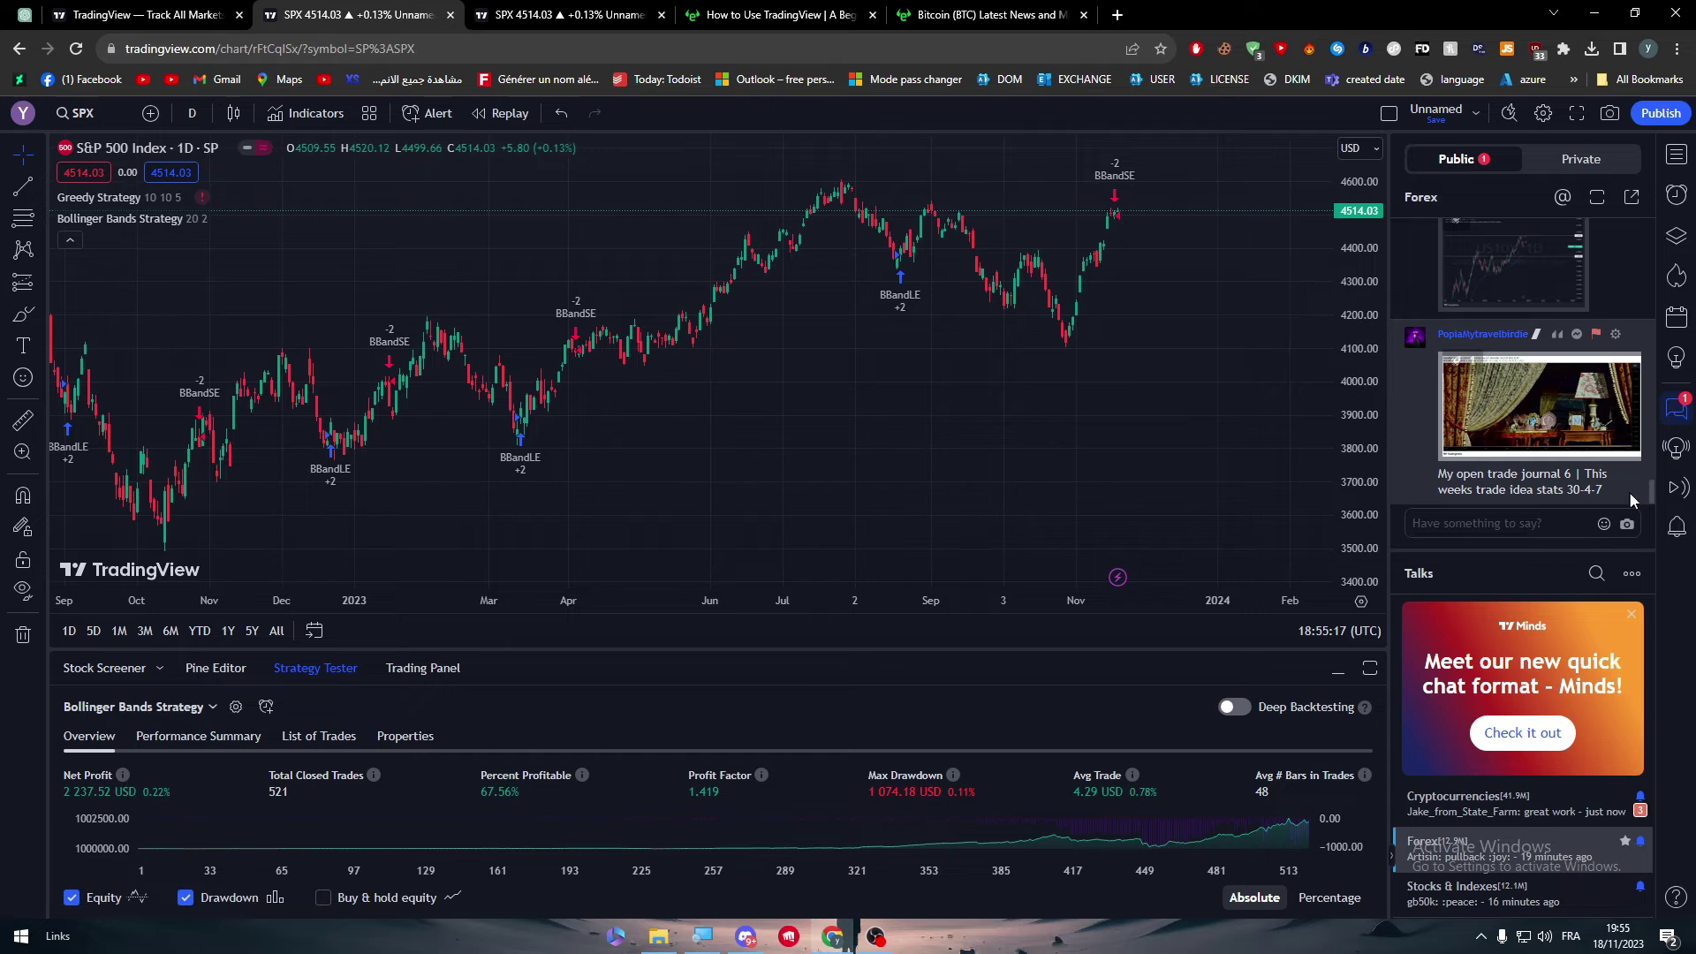
pyautogui.moveTo(1650, 497); pyautogui.dragTo(1648, 581)
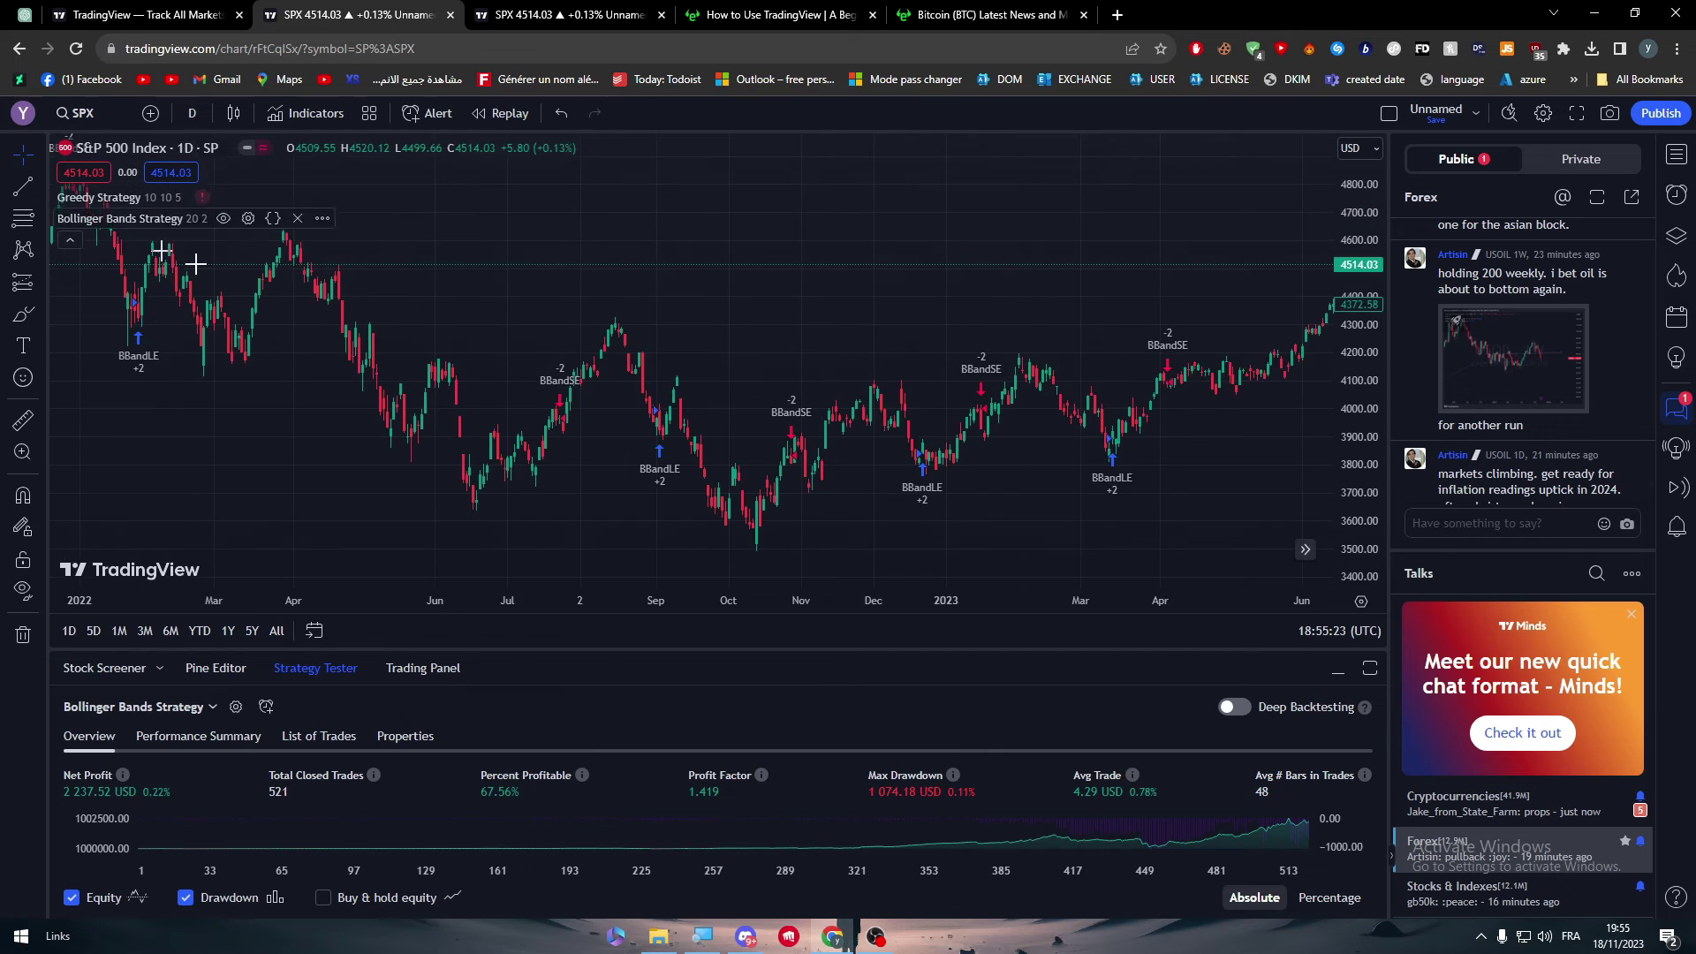
pyautogui.hscroll(5, 605, 345)
pyautogui.moveTo(605, 346); pyautogui.dragTo(700, 369)
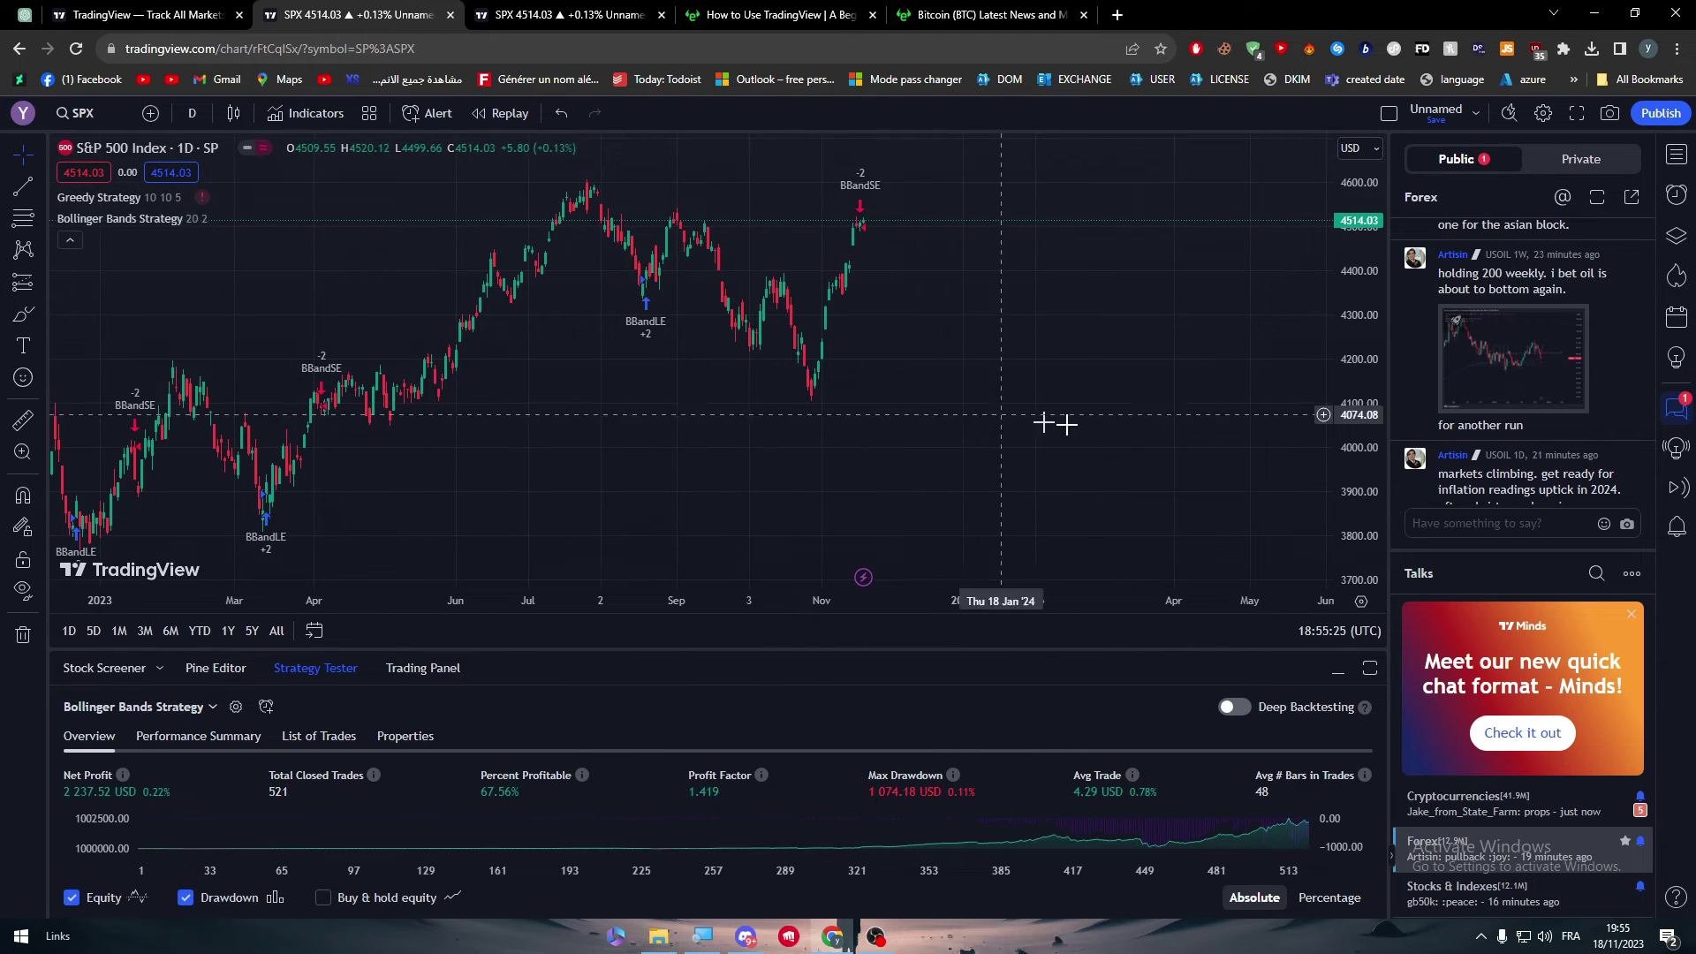
pyautogui.moveTo(556, 305); pyautogui.dragTo(998, 422)
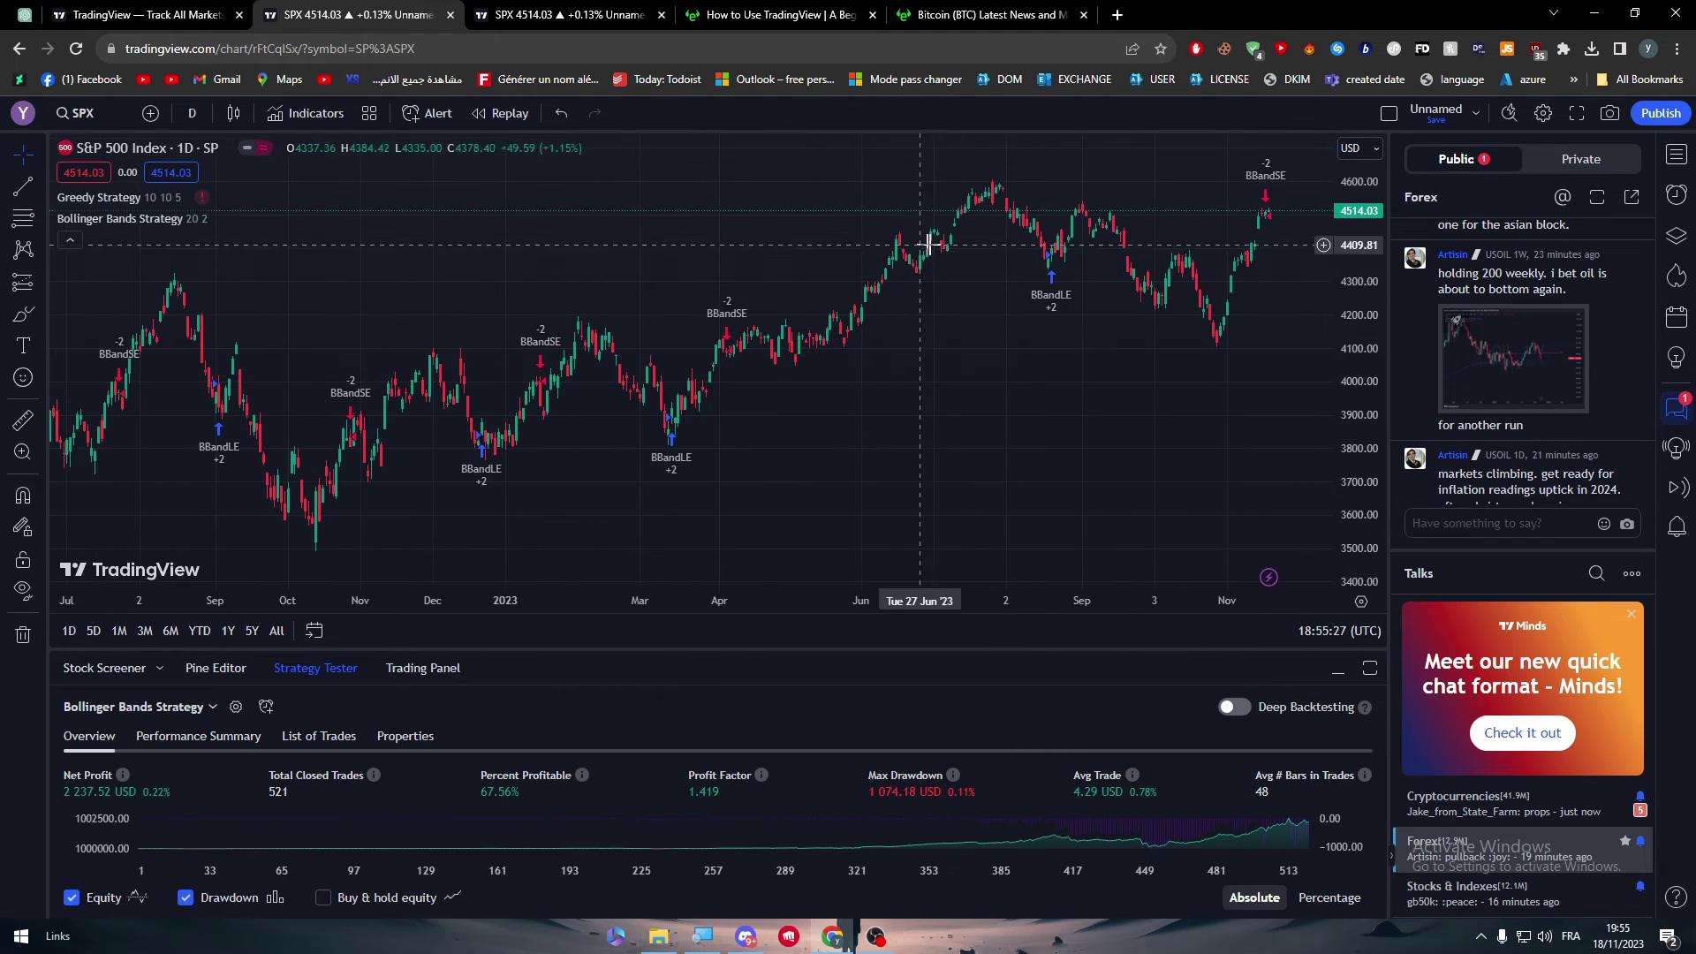
# - Switch to the eToro Bitcoin page and show its price chart
pyautogui.click(777, 14)
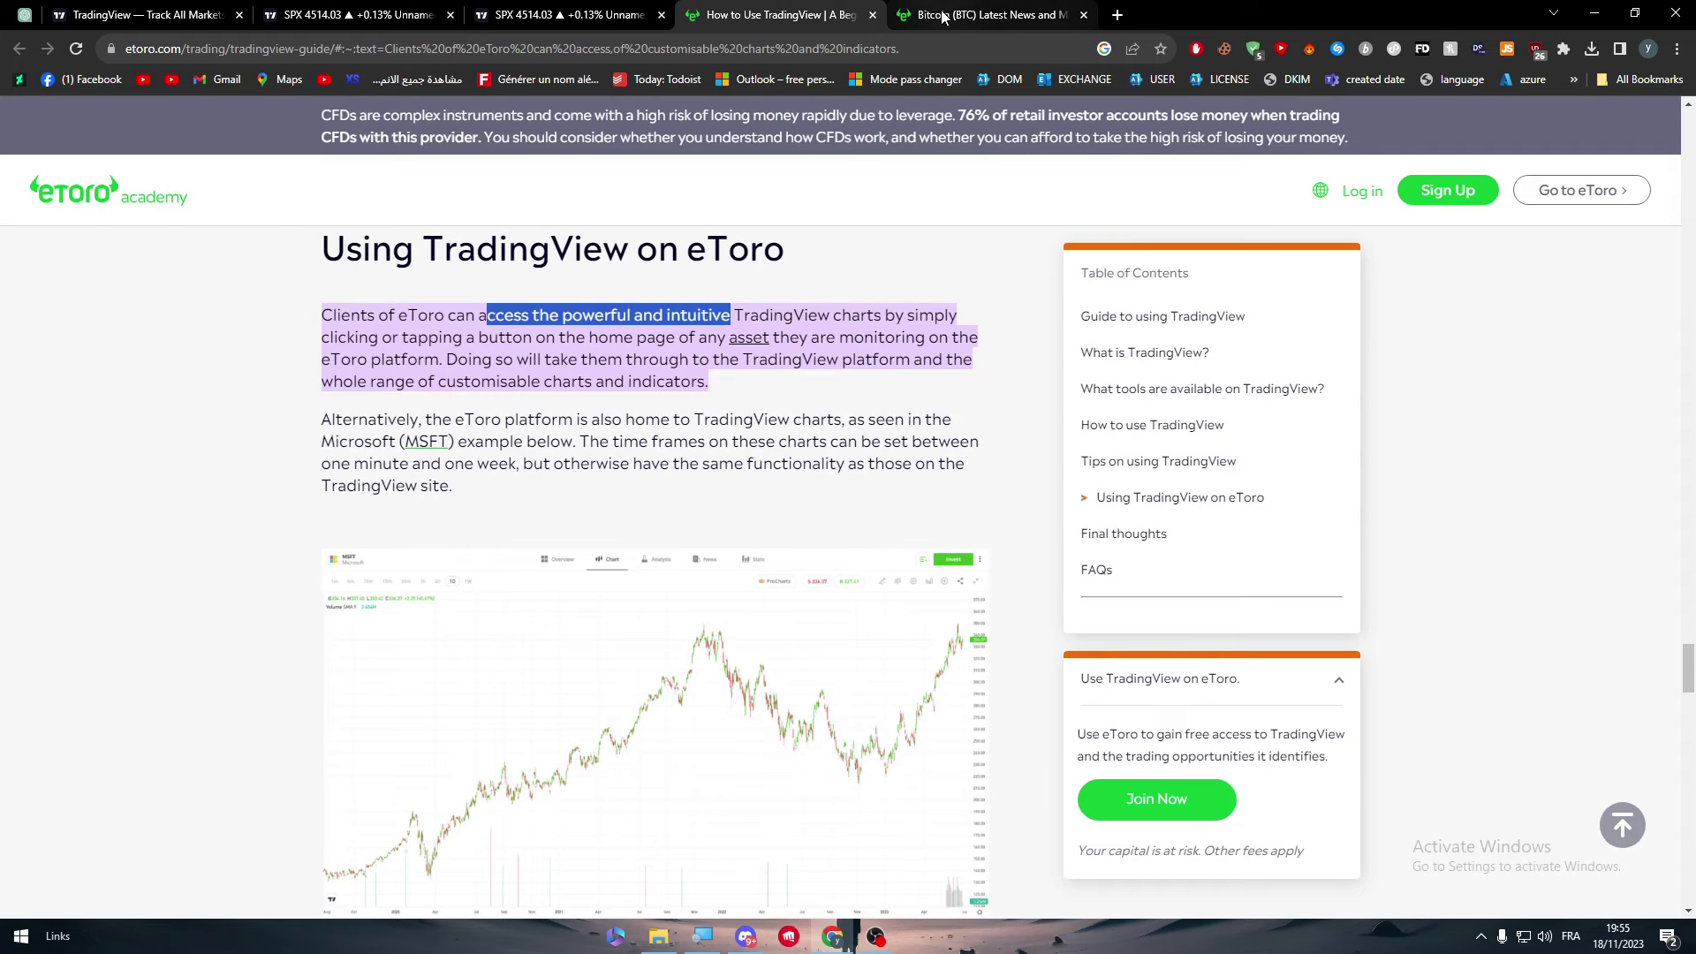
pyautogui.click(990, 14)
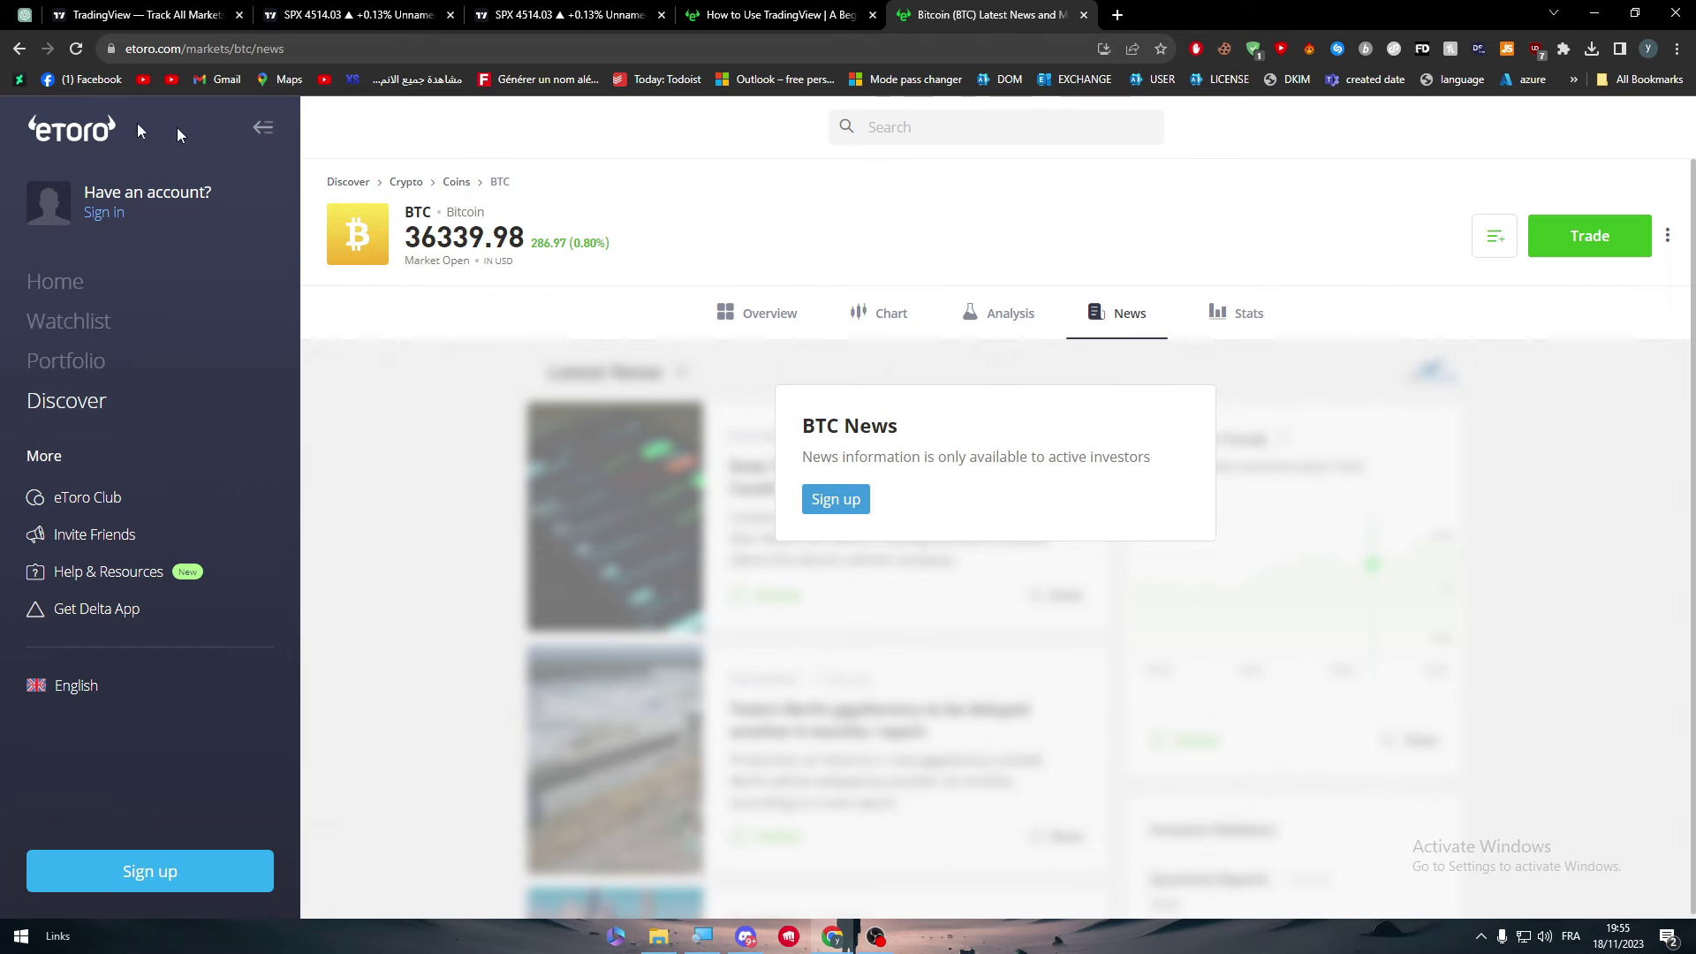
pyautogui.click(19, 48)
# - Pan the Bitcoin daily chart to cover June to mid-November 2023
pyautogui.moveTo(875, 543); pyautogui.dragTo(798, 541)
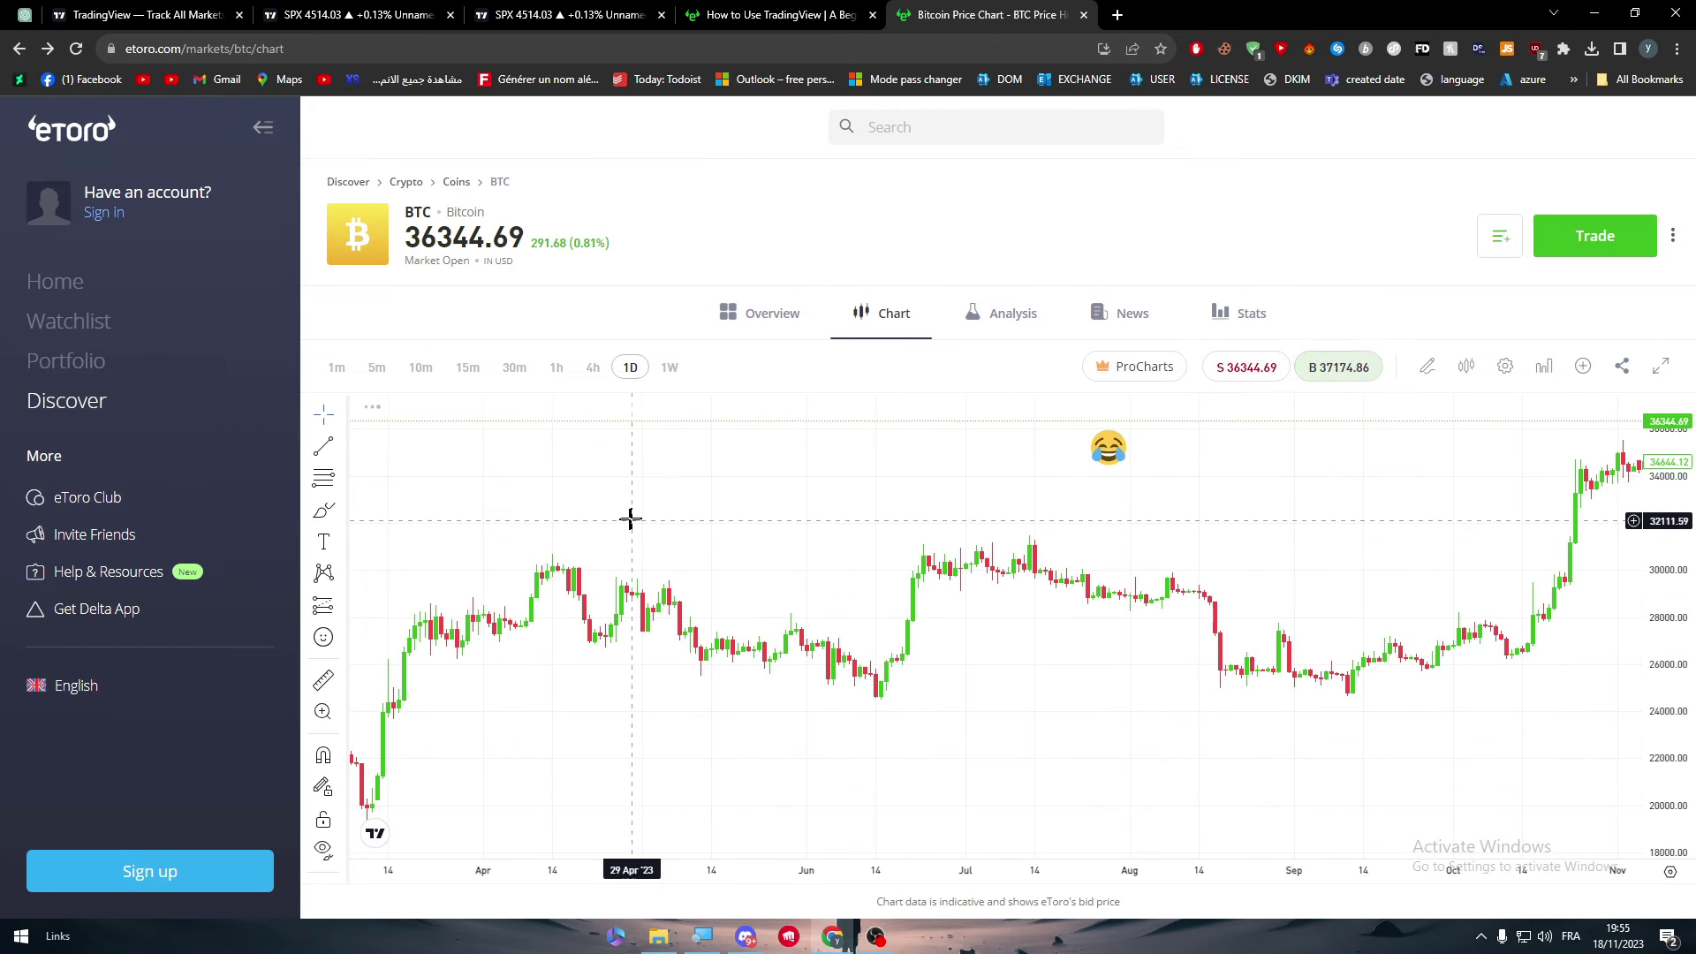
pyautogui.moveTo(628, 519); pyautogui.dragTo(273, 521)
pyautogui.moveTo(889, 511)
pyautogui.mouseDown()
pyautogui.moveTo(629, 540)
pyautogui.moveTo(1007, 515)
pyautogui.mouseUp()
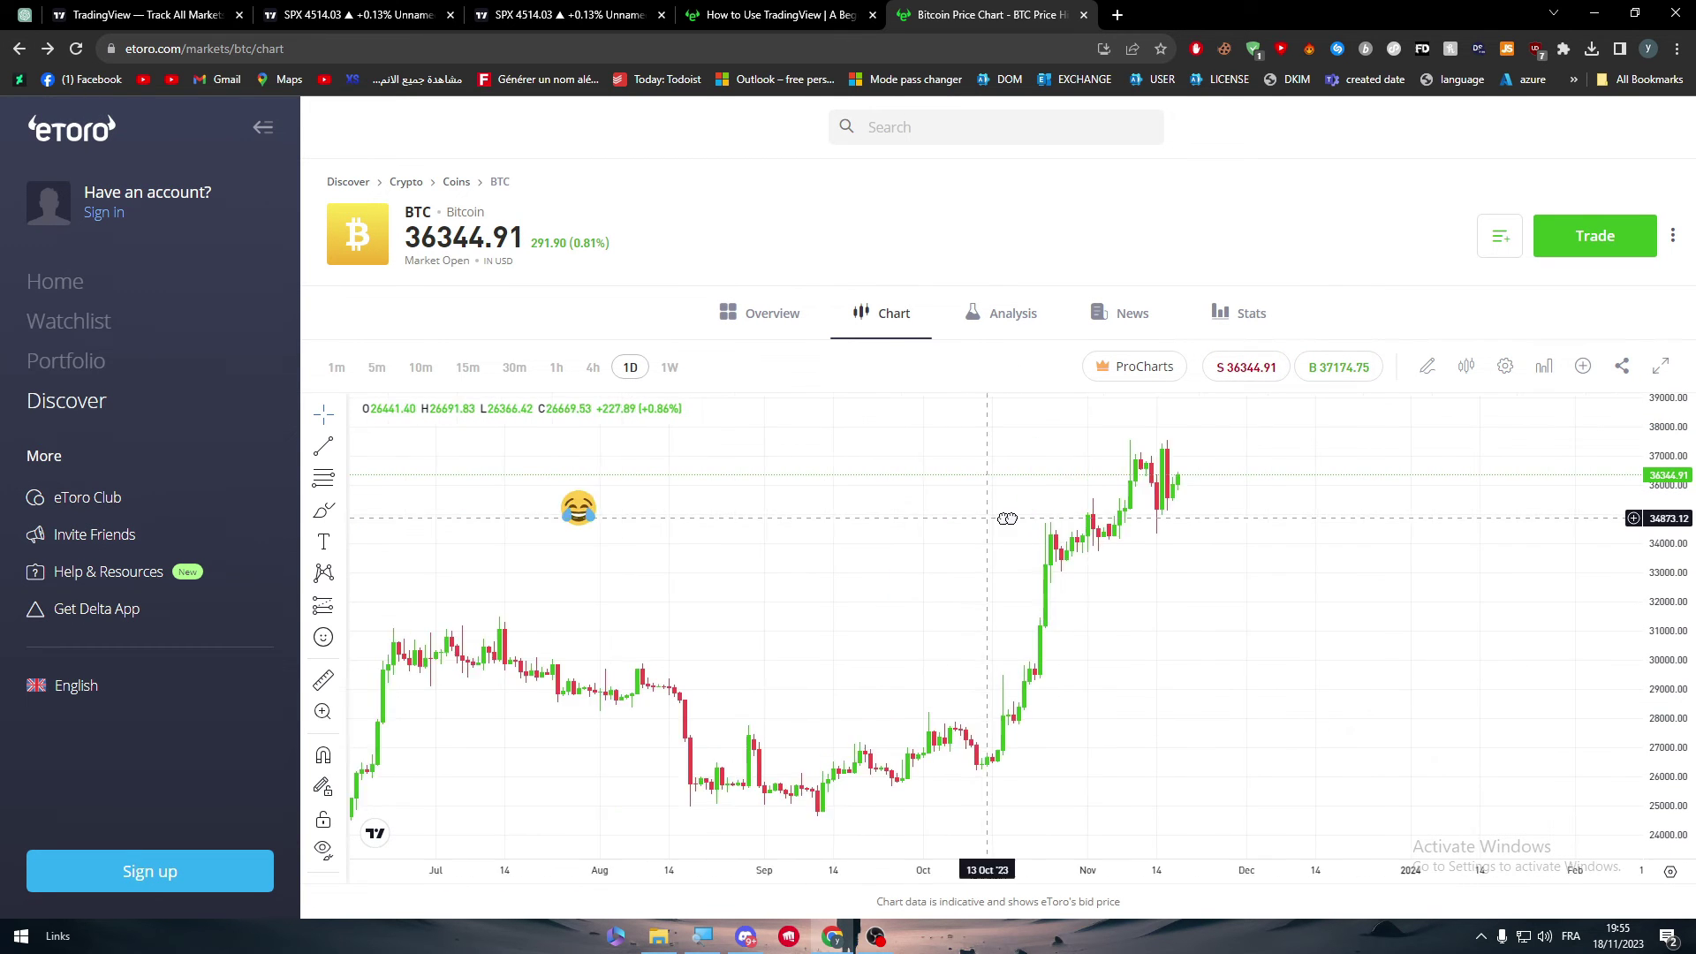
pyautogui.moveTo(416, 486); pyautogui.dragTo(492, 485)
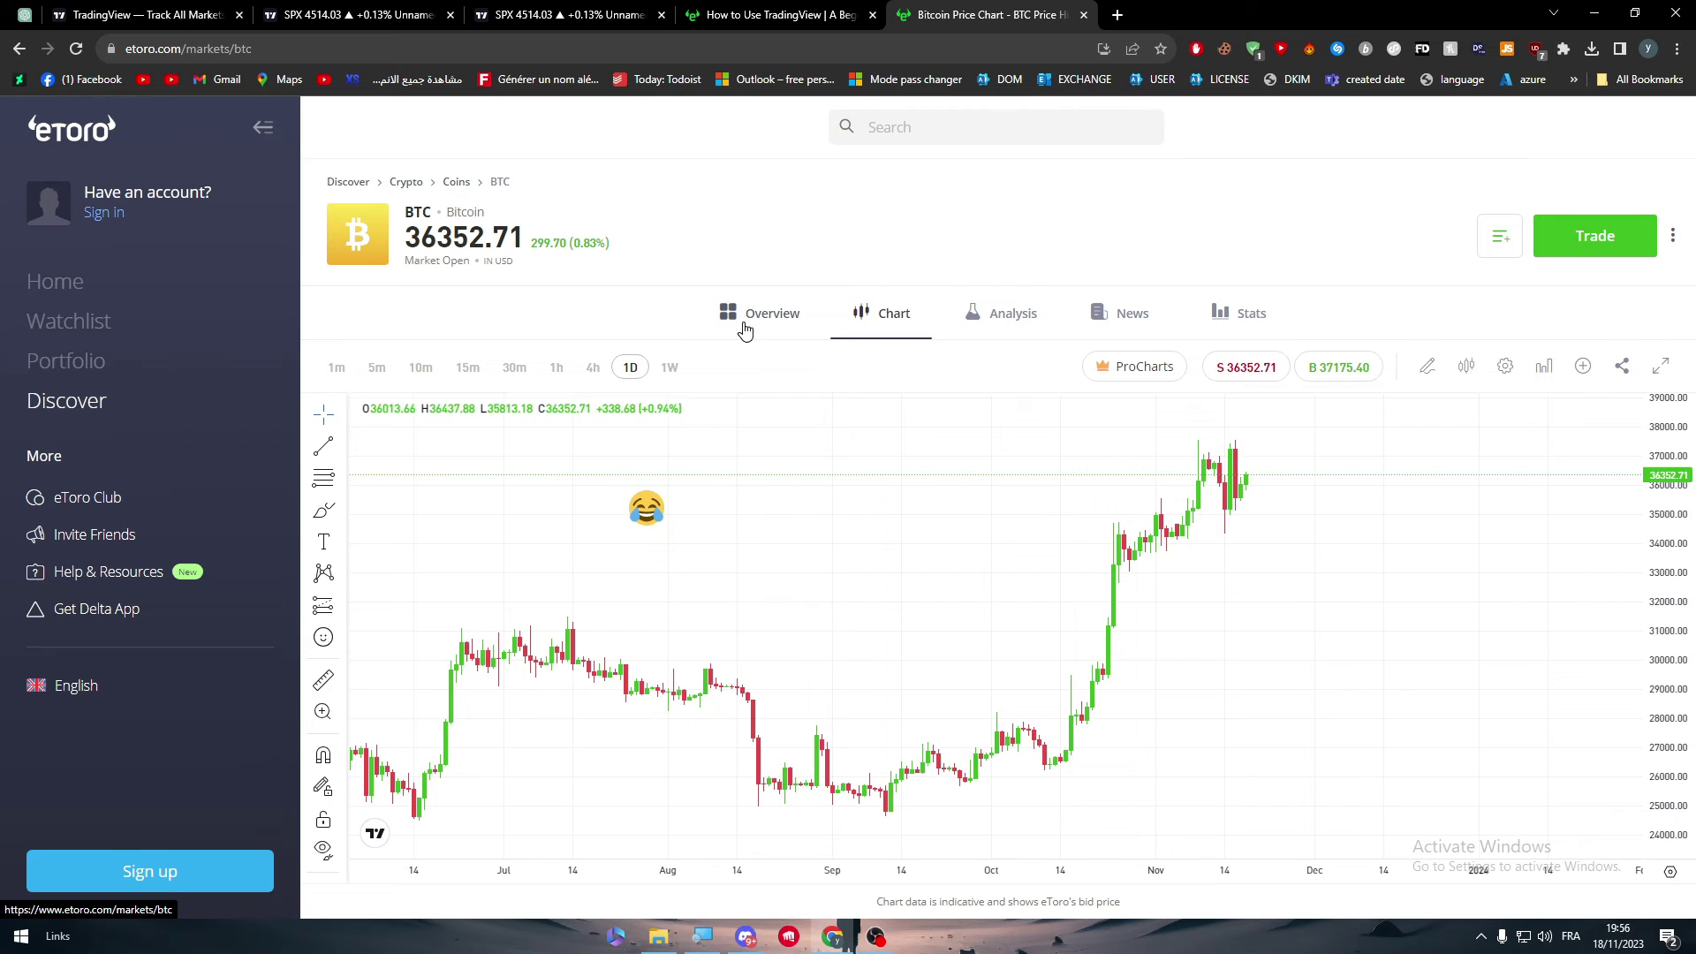
# - Browse Bitcoin's Overview, Chart, Analysis, News and Stats sections on eToro
pyautogui.click(751, 329)
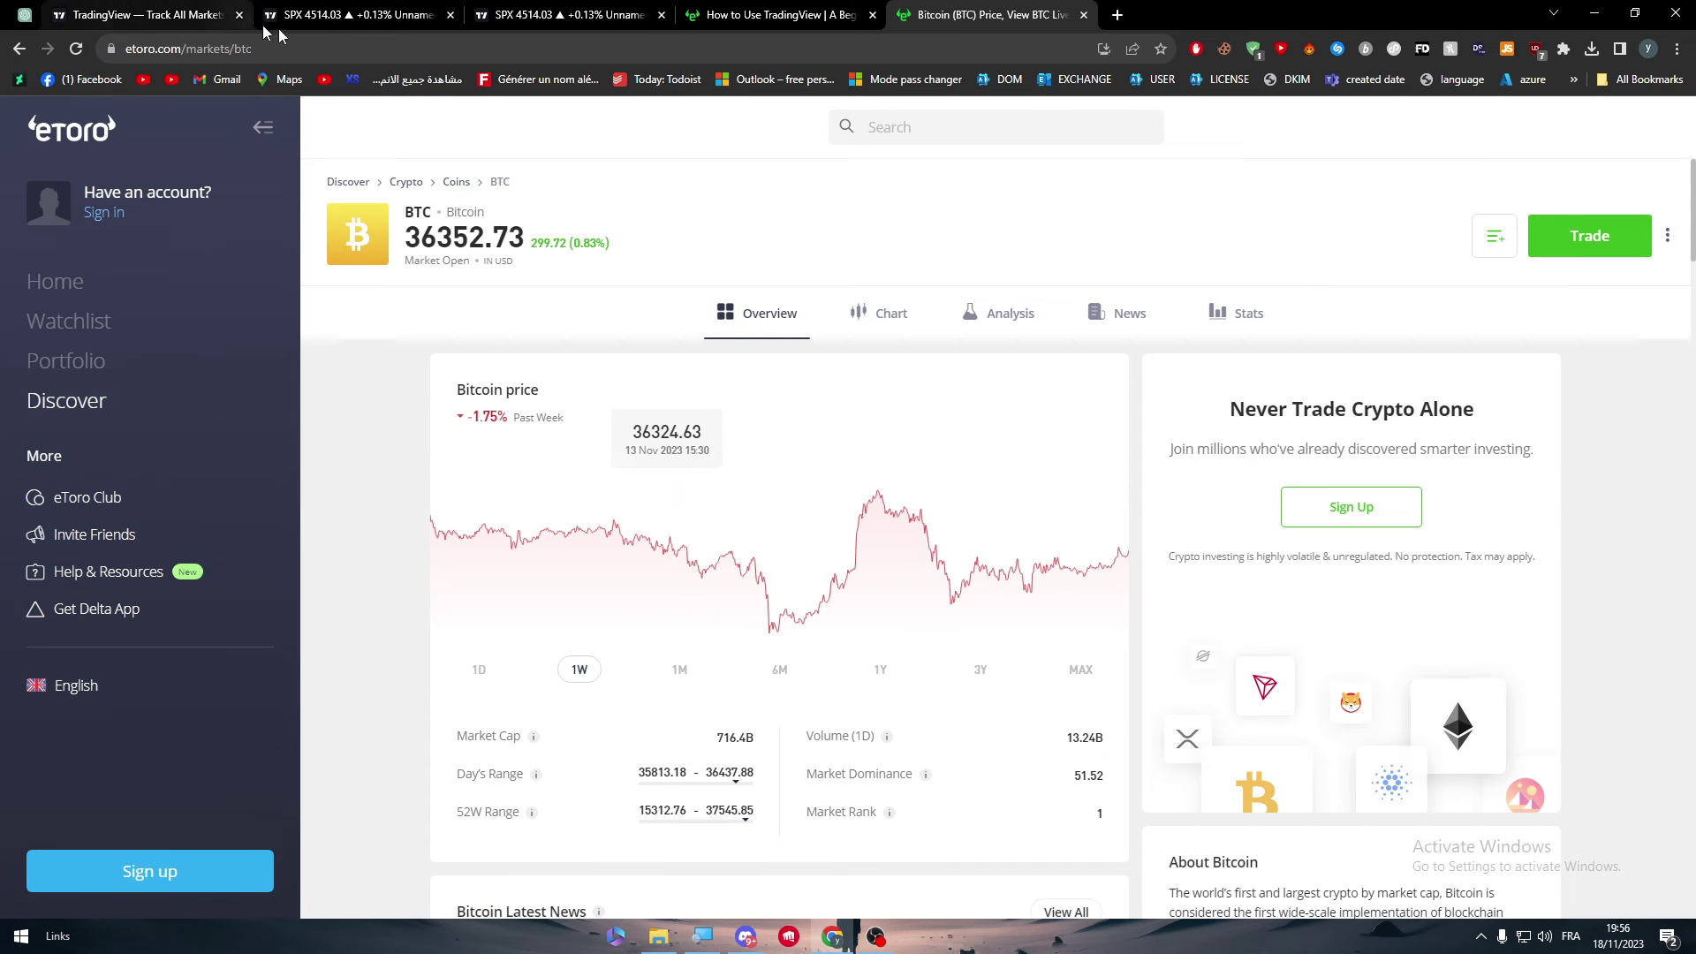
pyautogui.click(870, 316)
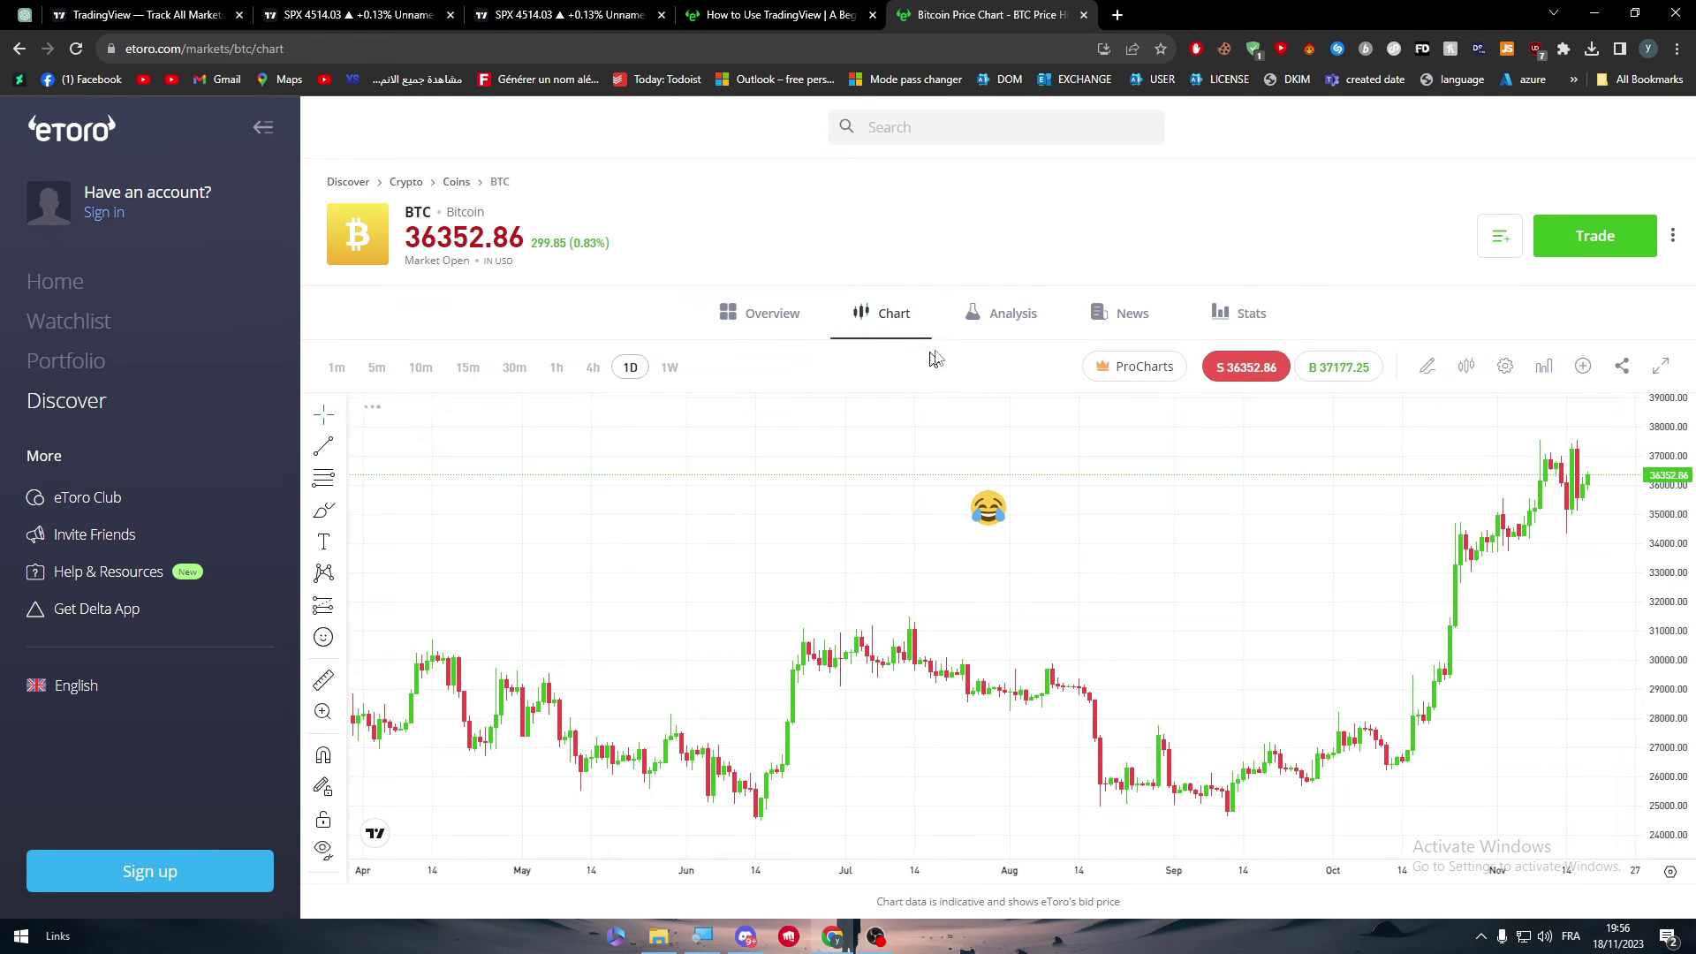
pyautogui.click(1016, 317)
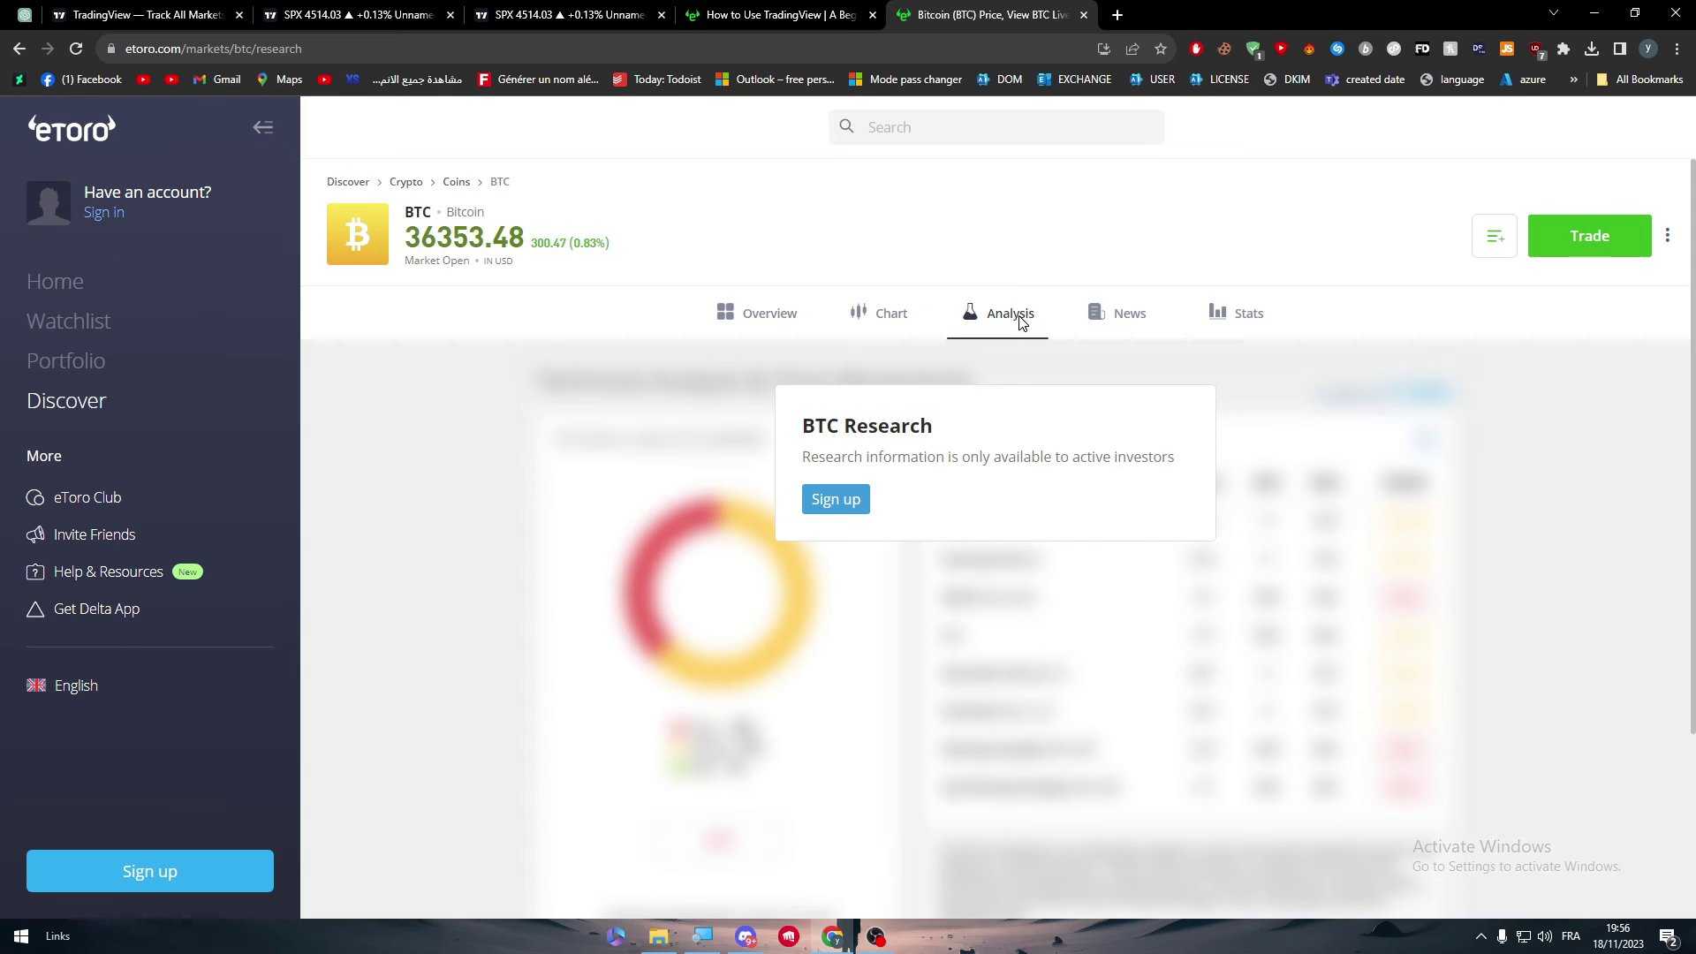
pyautogui.click(1120, 314)
pyautogui.click(1237, 314)
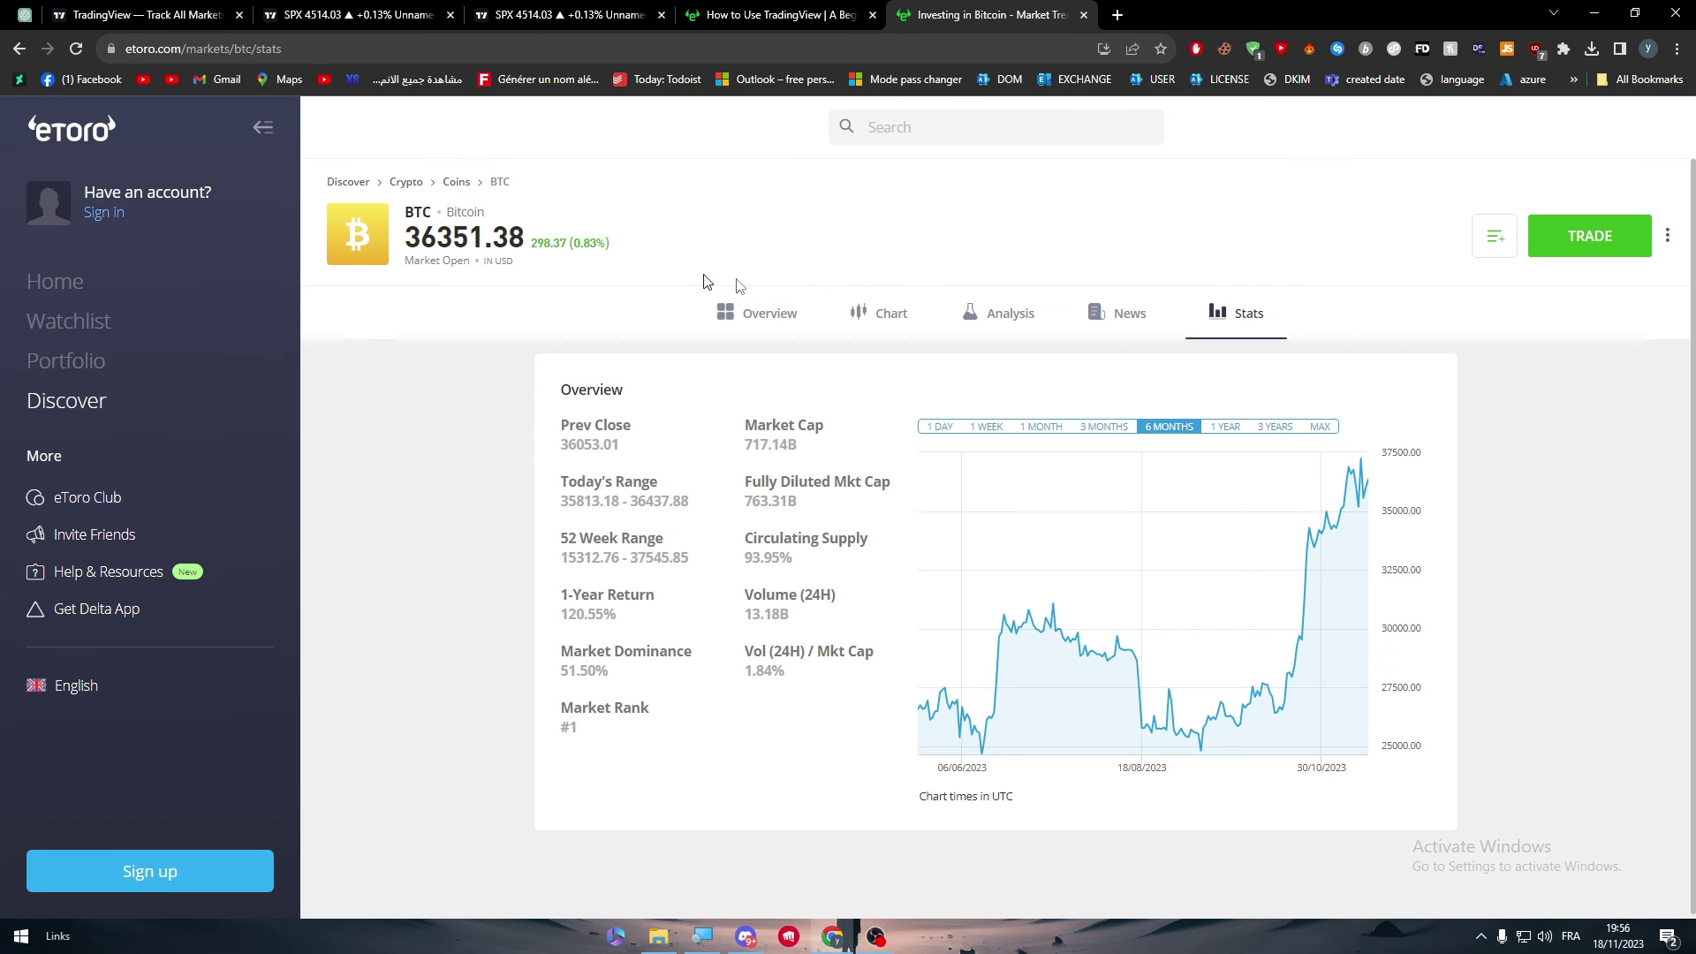
pyautogui.click(1007, 316)
# - Return to the Bitcoin chart, hide the drawing tools, and nudge the view to April–November 2023
pyautogui.click(884, 316)
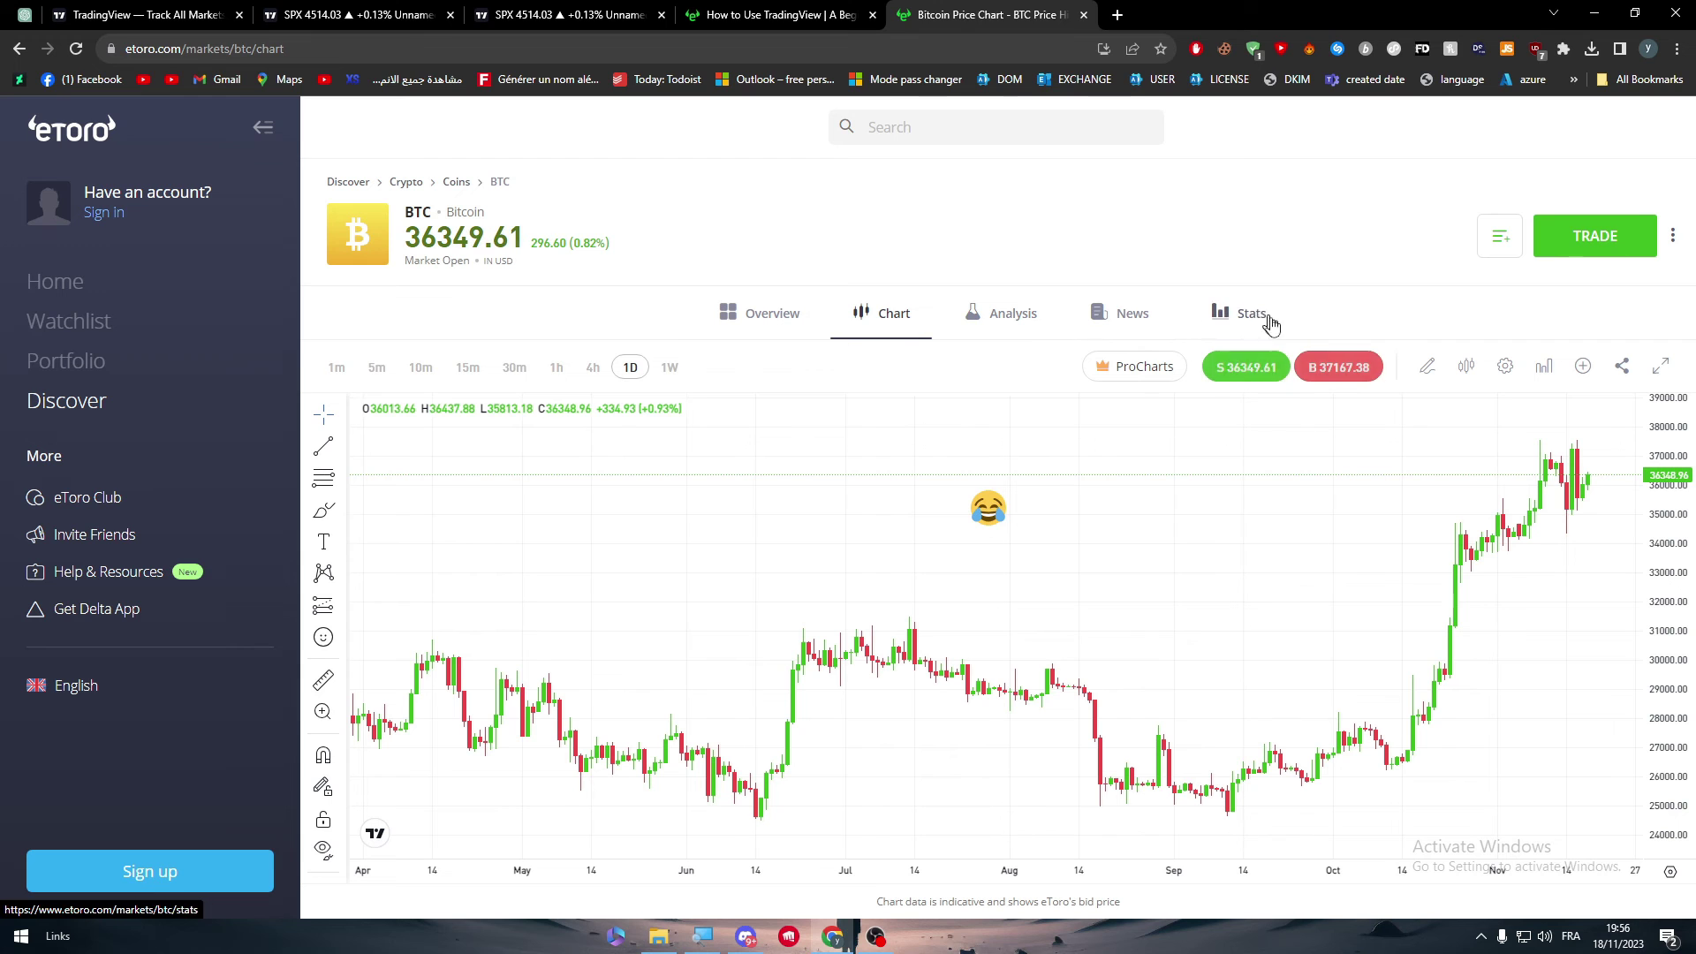
pyautogui.click(1426, 366)
pyautogui.moveTo(1113, 508); pyautogui.dragTo(1102, 558)
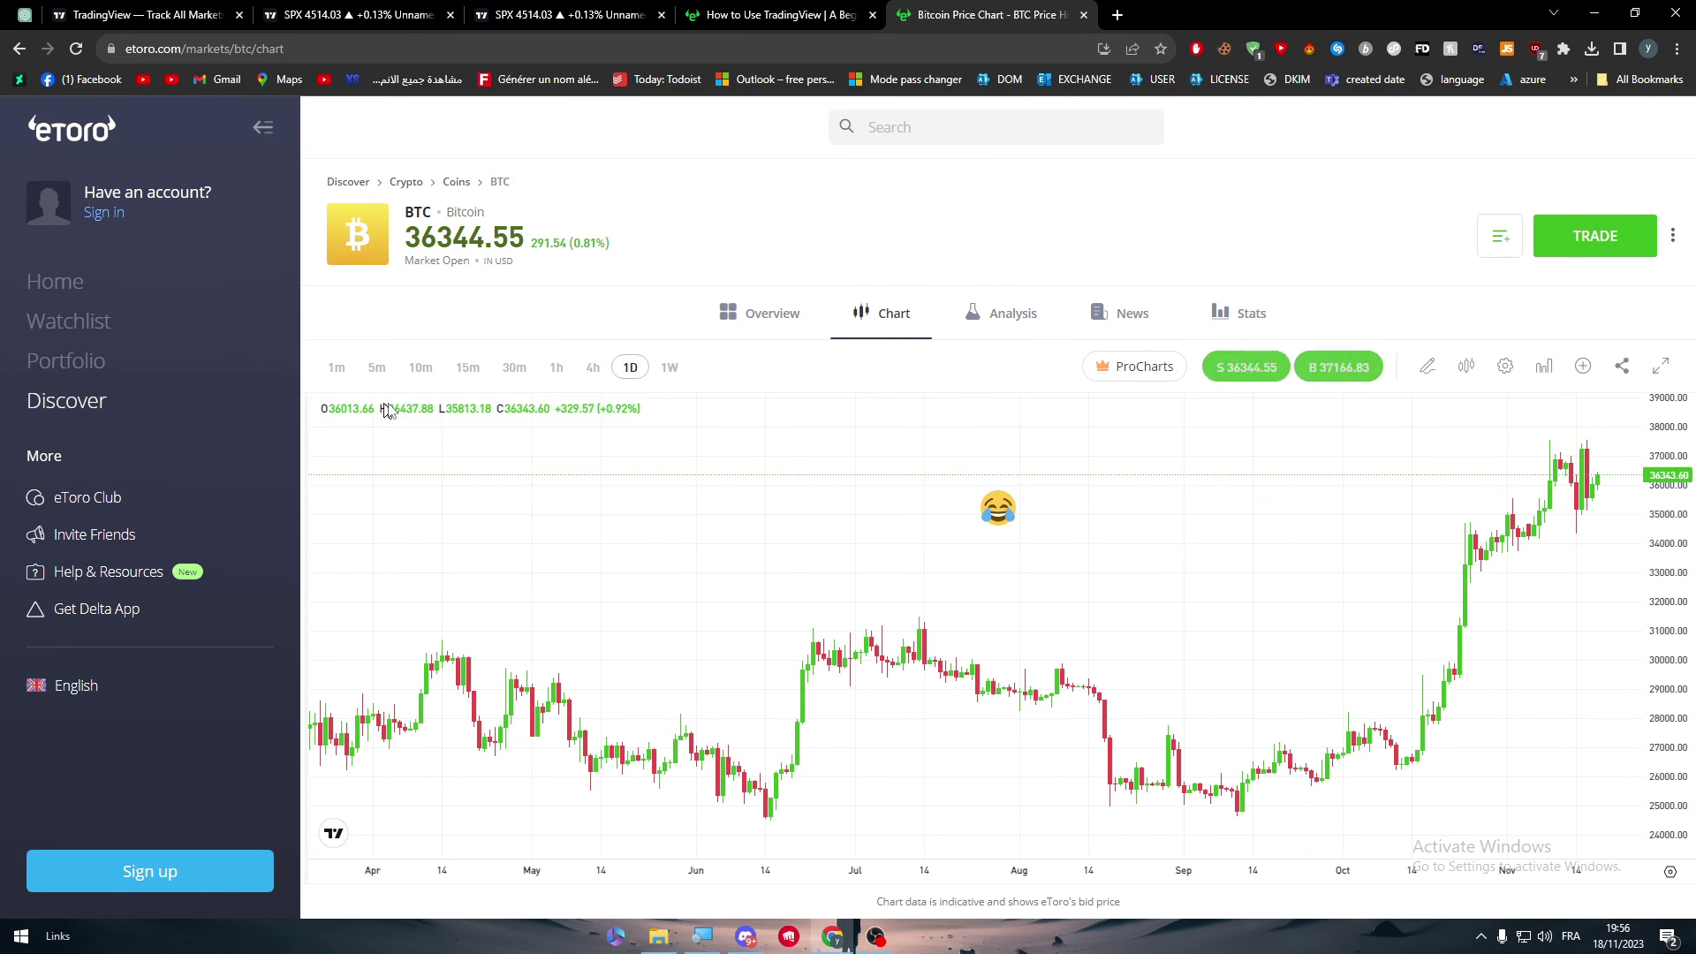